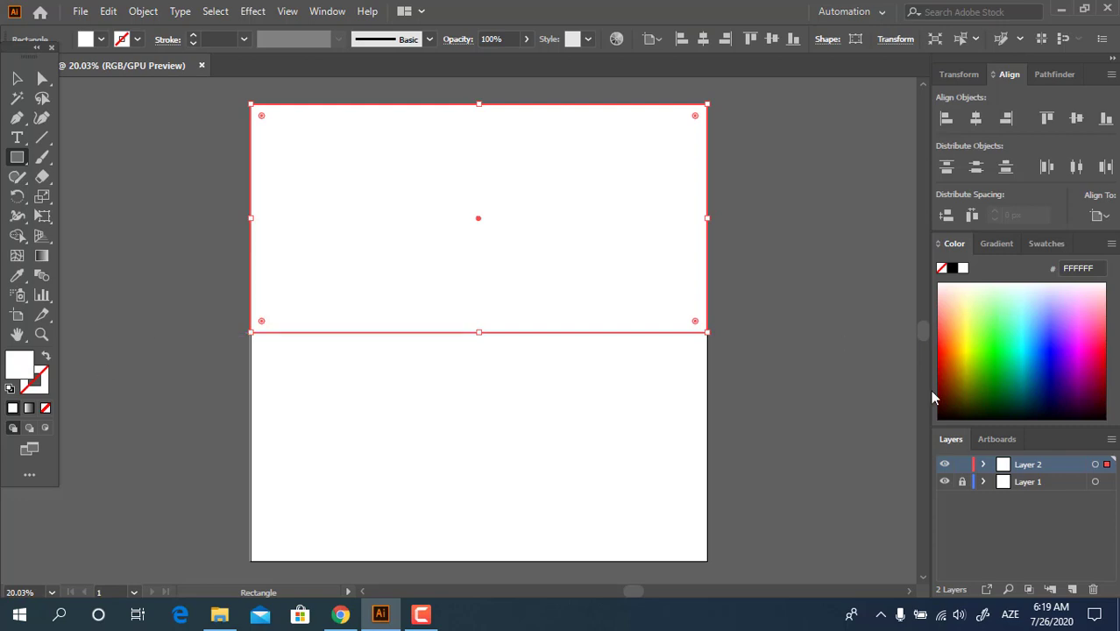
Fill the upper rectangle with amber FFB000 and save the colour as a new swatch
{"action": "left_click", "coordinate": [1044, 244]}
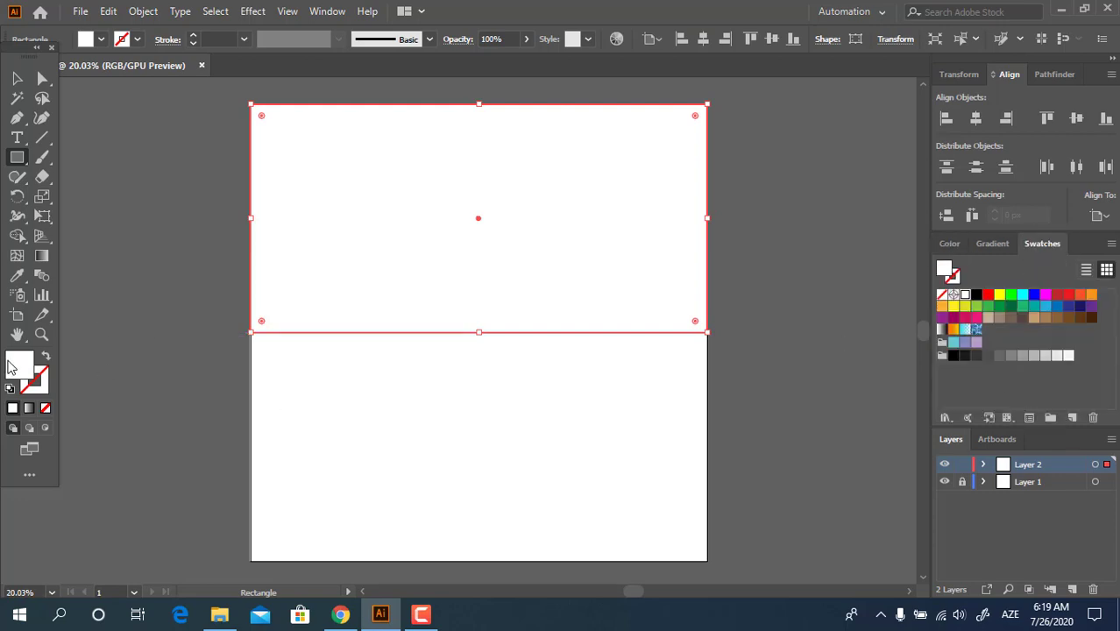
{"action": "double_click", "coordinate": [11, 366]}
{"action": "left_click_drag", "start_coordinate": [245, 262], "coordinate": [257, 251]}
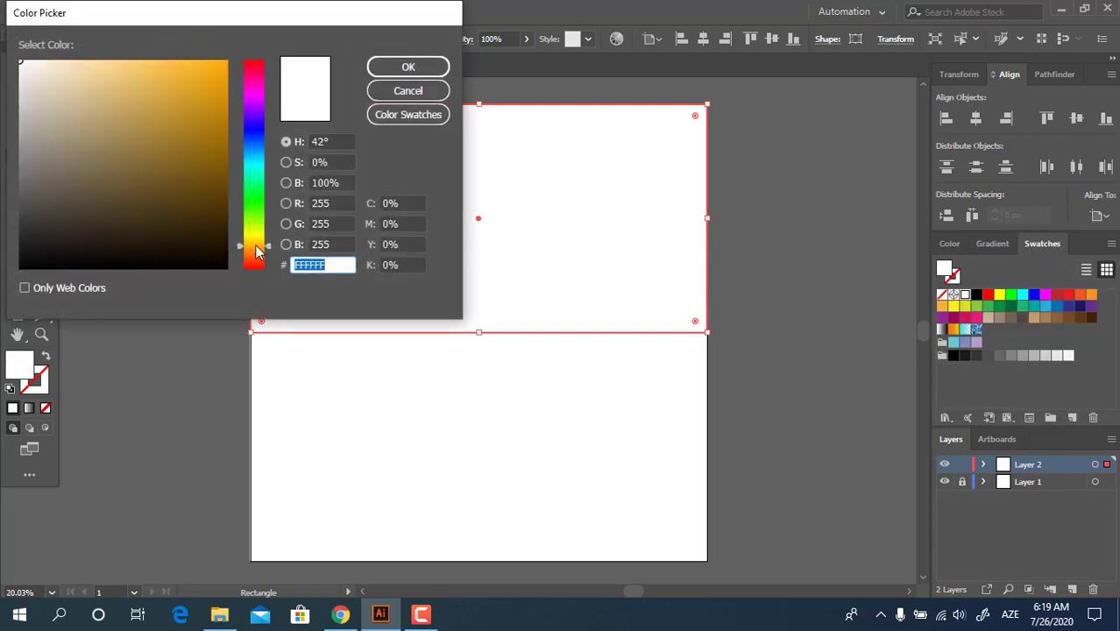
{"action": "left_click_drag", "start_coordinate": [221, 80], "coordinate": [230, 56]}
{"action": "left_click", "coordinate": [412, 67]}
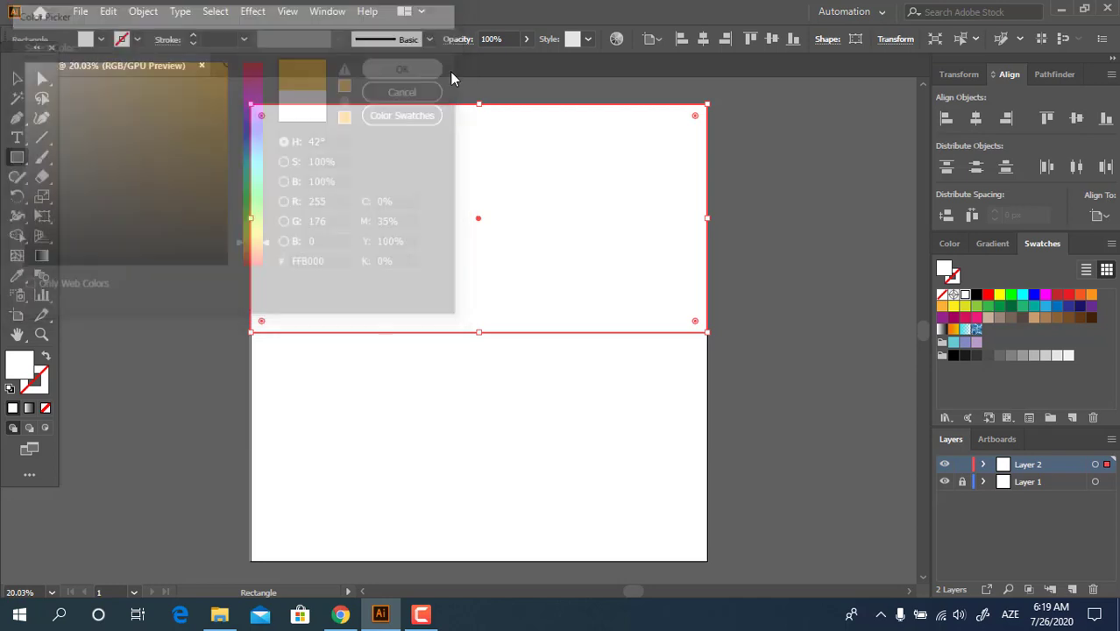
{"action": "left_click", "coordinate": [1071, 417]}
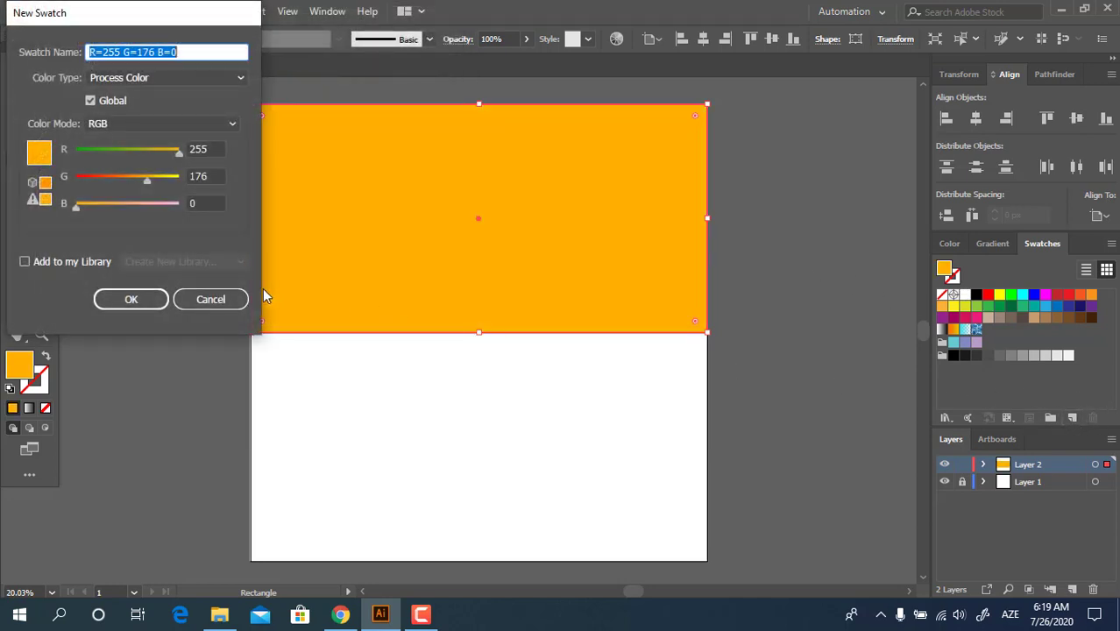
{"action": "left_click", "coordinate": [149, 304]}
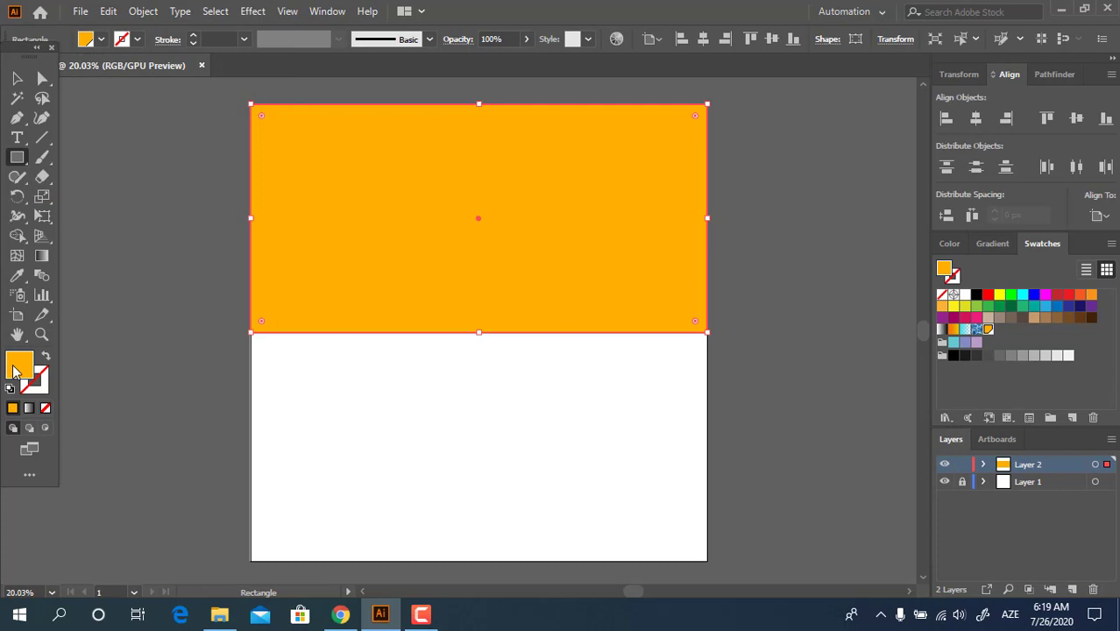
Change the upper rectangle's fill to orange FF6700 and save it as a new swatch
{"action": "double_click", "coordinate": [17, 366]}
{"action": "left_click_drag", "start_coordinate": [259, 253], "coordinate": [256, 261]}
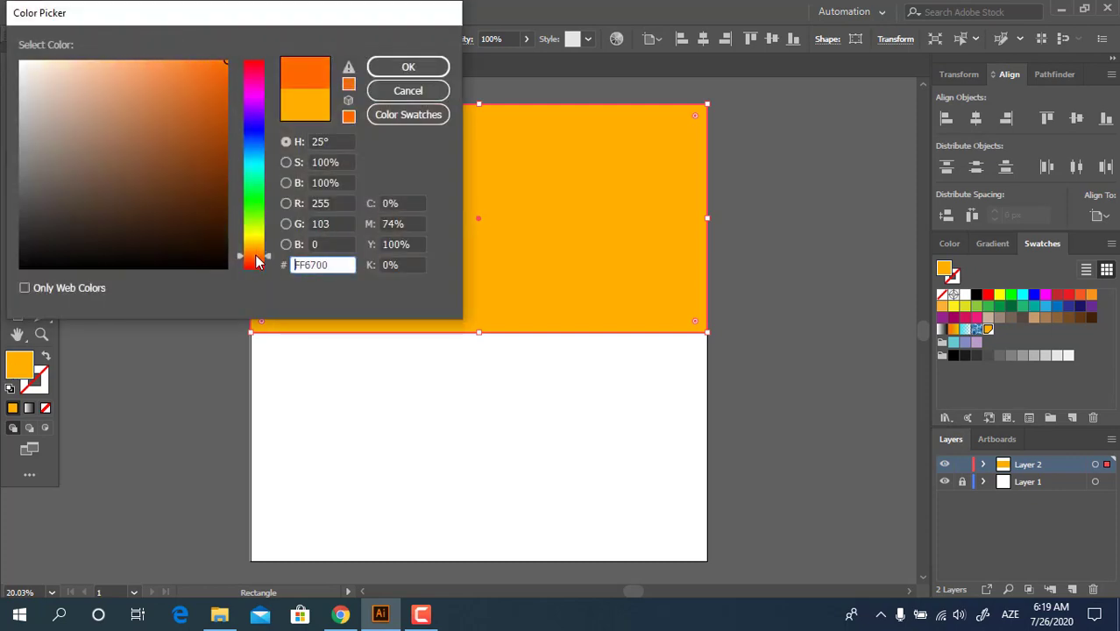
{"action": "left_click", "coordinate": [434, 66]}
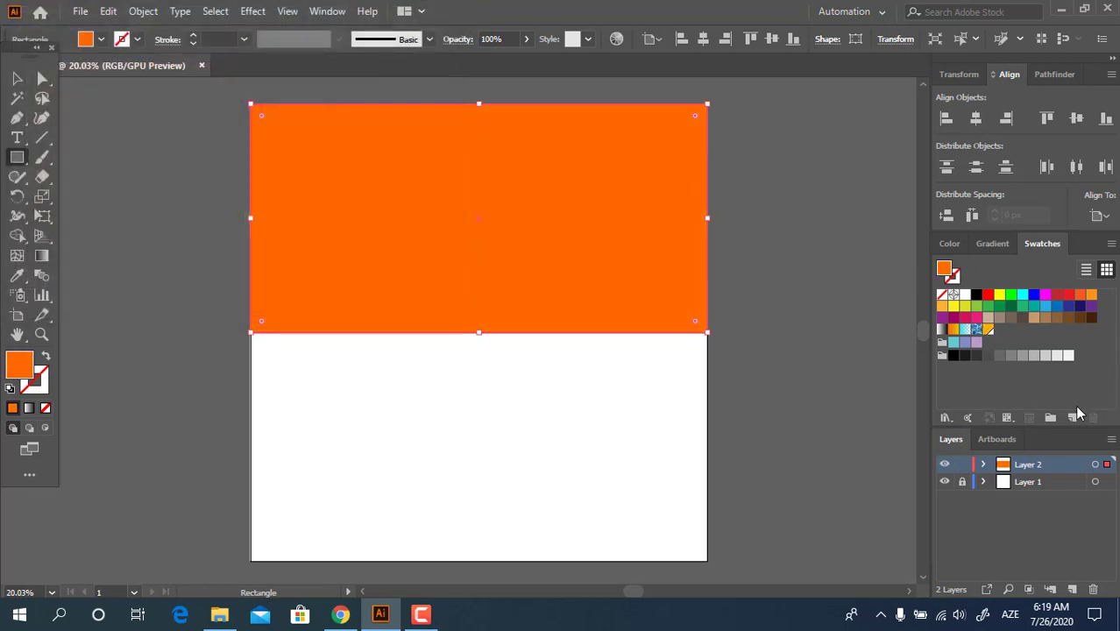
{"action": "left_click", "coordinate": [1074, 416]}
{"action": "left_click", "coordinate": [147, 298]}
Apply a linear gradient to the upper rectangle, running vertically from its lower edge to its upper edge
{"action": "left_click", "coordinate": [40, 260]}
{"action": "left_click", "coordinate": [595, 230]}
{"action": "left_click_drag", "start_coordinate": [471, 329], "coordinate": [485, 158]}
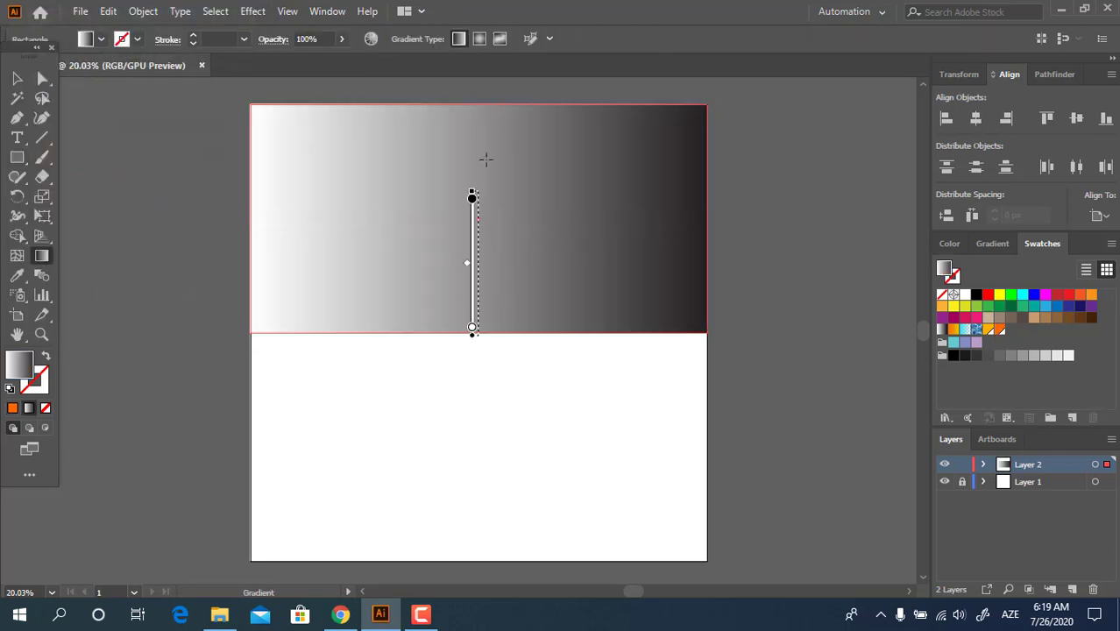
{"action": "left_click_drag", "start_coordinate": [490, 104], "coordinate": [489, 100]}
Set the gradient's lower stop to the saved amber swatch and its upper stop to the saved orange swatch
{"action": "double_click", "coordinate": [479, 330]}
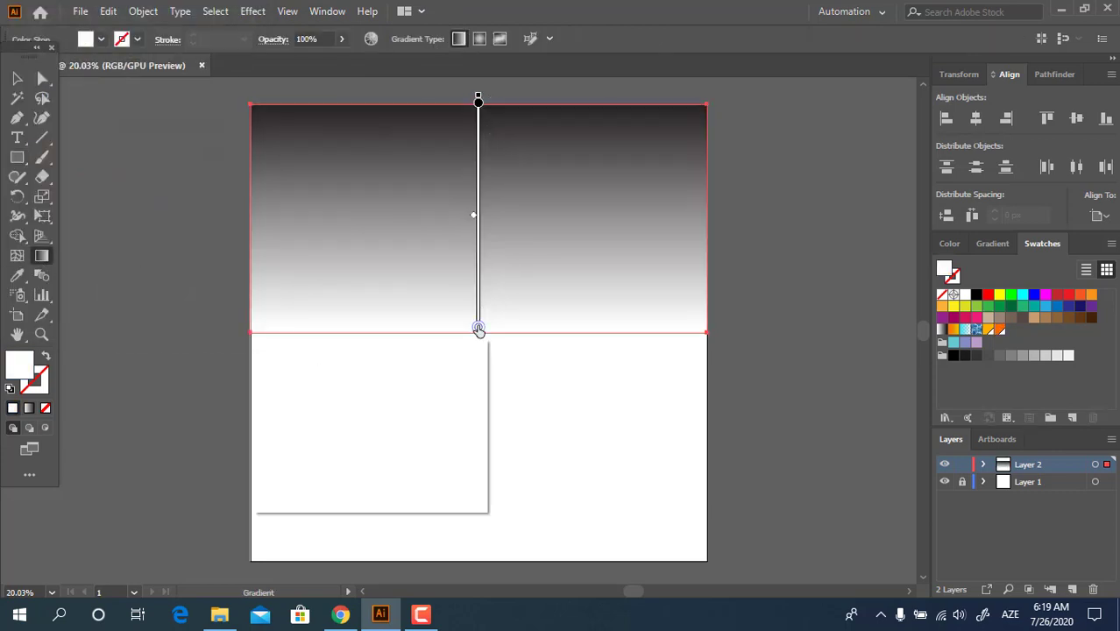
{"action": "left_click", "coordinate": [391, 401]}
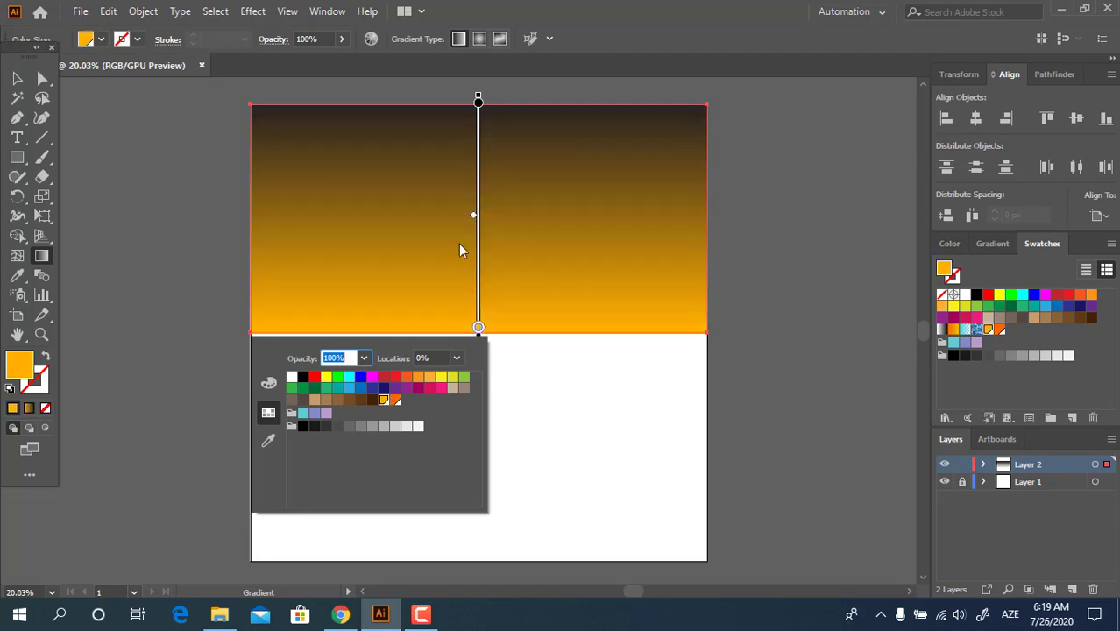
{"action": "left_click", "coordinate": [479, 103]}
{"action": "double_click", "coordinate": [478, 103]}
{"action": "left_click", "coordinate": [395, 177]}
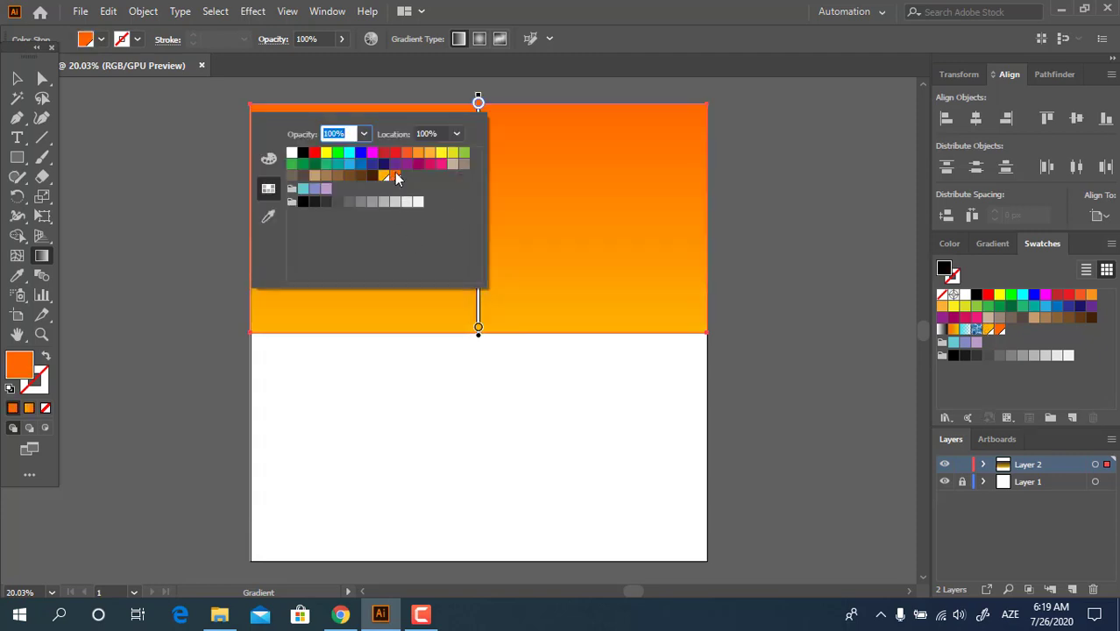
{"action": "left_click", "coordinate": [570, 374]}
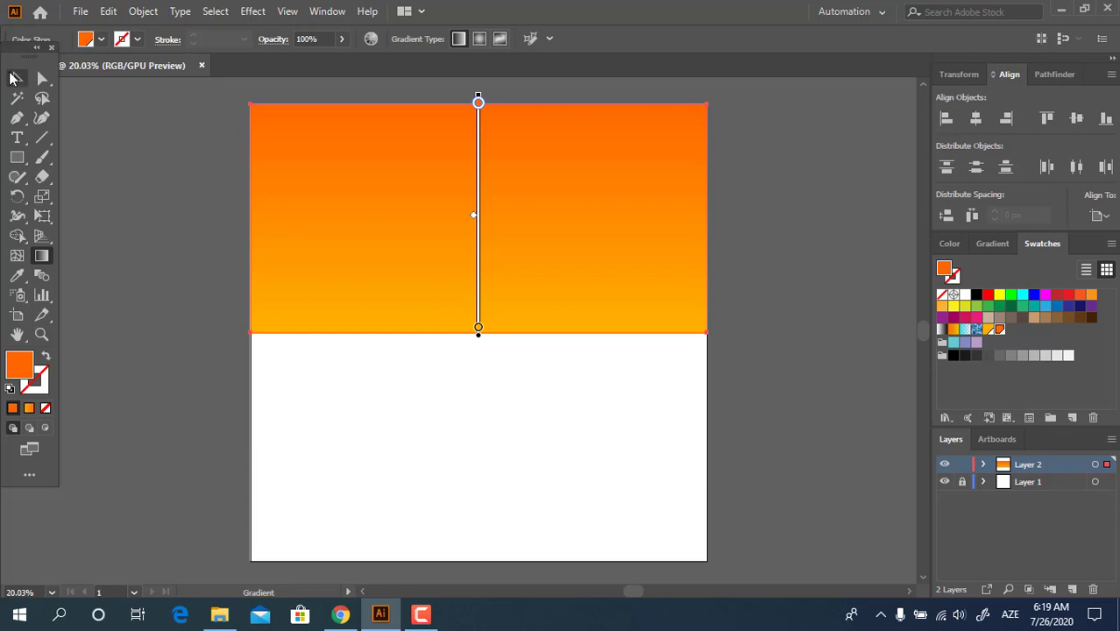
Duplicate the gradient rectangle straight down to cover the lower half of the artboard
{"action": "left_click", "coordinate": [12, 79]}
{"action": "left_click", "coordinate": [768, 392]}
{"action": "left_click_drag", "start_coordinate": [604, 300], "coordinate": [604, 477]}
Reflect the lower gradient rectangle with the Reflect transform
{"action": "right_click", "coordinate": [627, 429]}
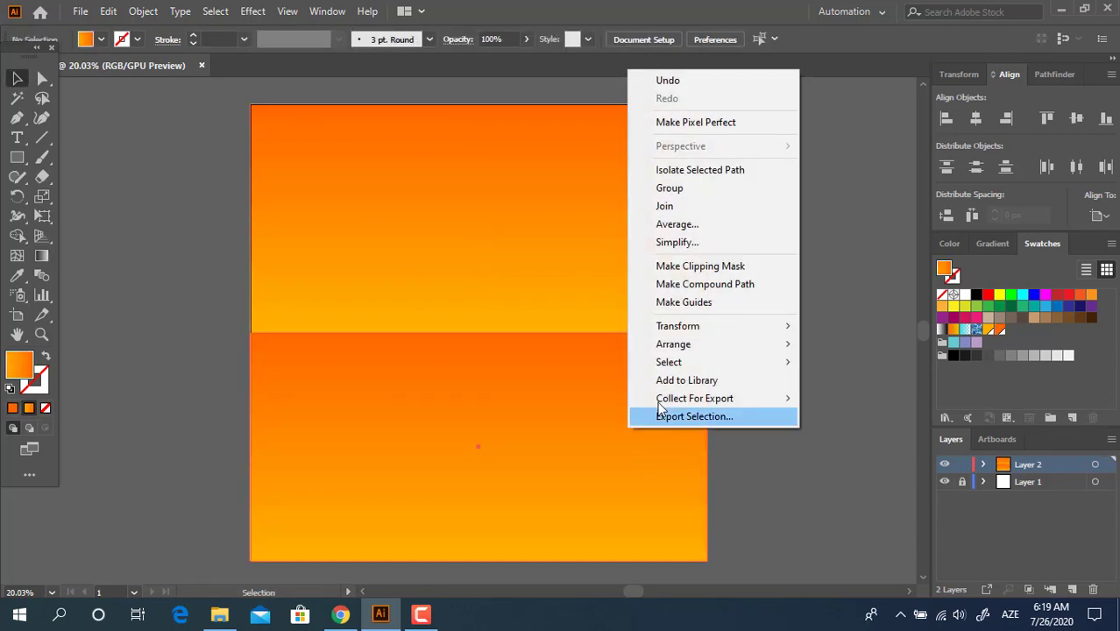
{"action": "mouse_move", "coordinate": [711, 334]}
{"action": "left_click", "coordinate": [881, 383]}
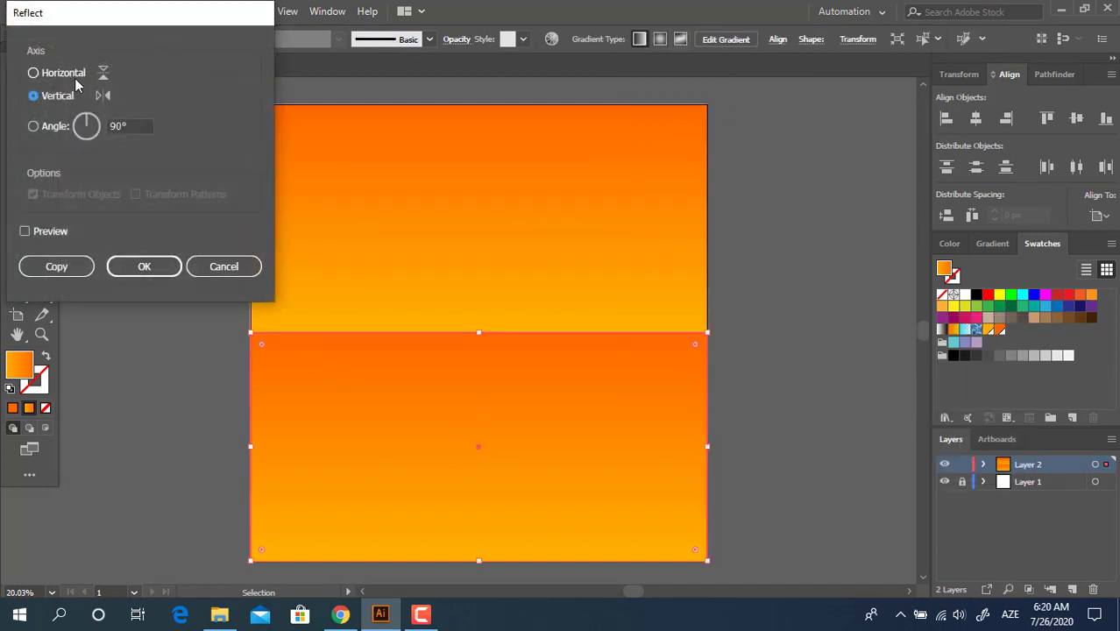
{"action": "left_click", "coordinate": [142, 268]}
Replace the lower rectangle's gradient with the solid blue 29ABE2 swatch
{"action": "left_click", "coordinate": [1042, 306]}
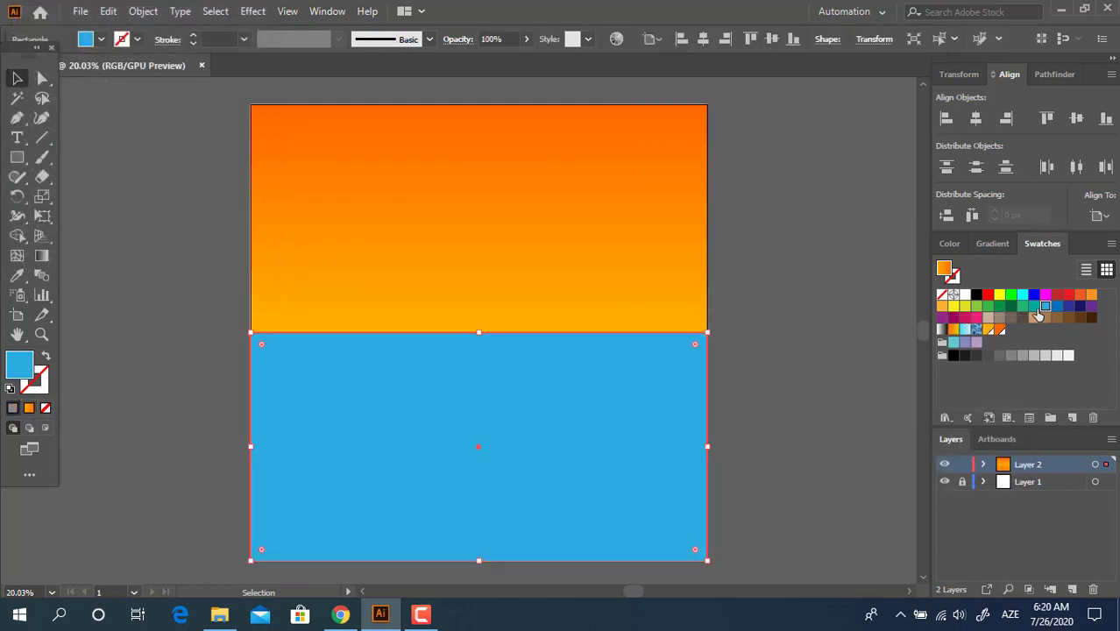
{"action": "left_click", "coordinate": [863, 477]}
{"action": "left_click", "coordinate": [563, 420]}
Lighten the lower rectangle's fill to sky blue 56CBF4
{"action": "double_click", "coordinate": [12, 374]}
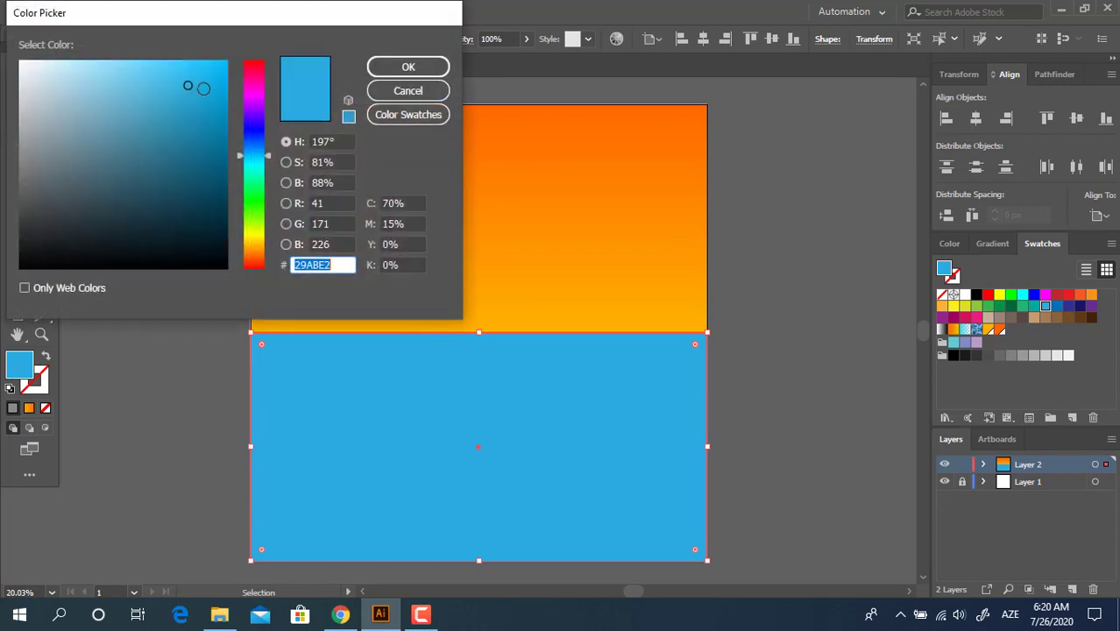
{"action": "left_click", "coordinate": [156, 69]}
{"action": "left_click", "coordinate": [409, 66]}
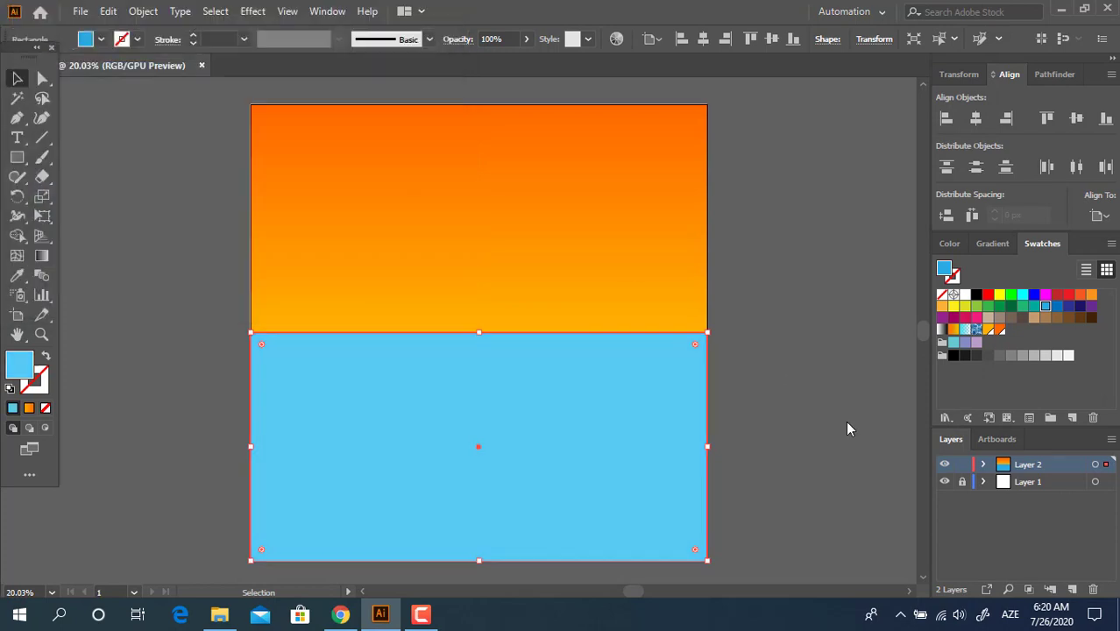
{"action": "left_click", "coordinate": [847, 430]}
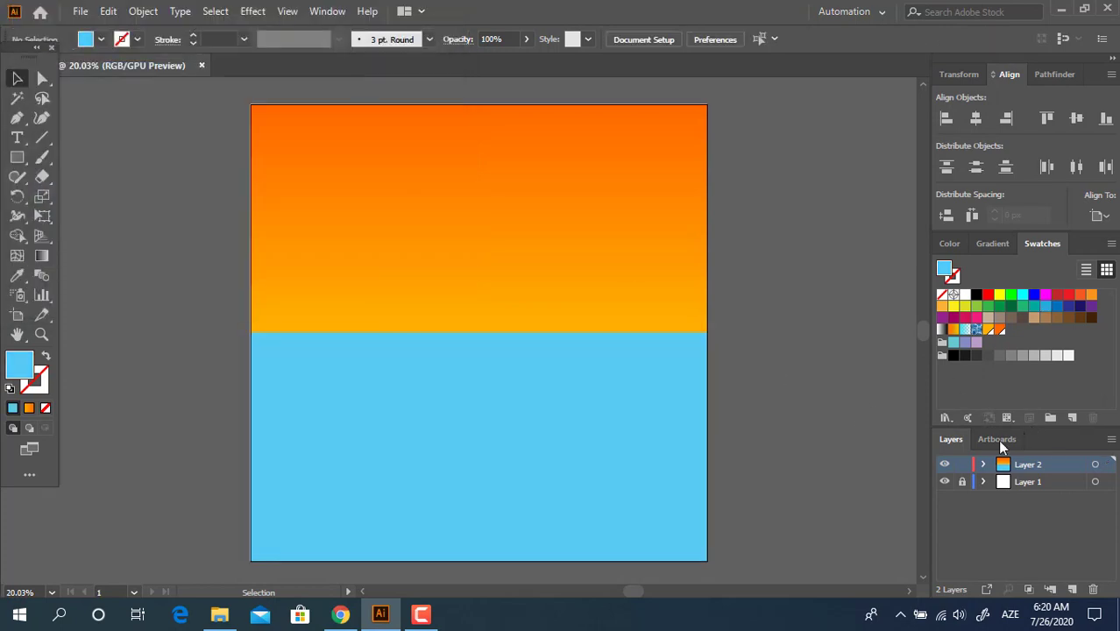
Set the lower rectangle's fill to blue 41C2E5
{"action": "left_click", "coordinate": [416, 426]}
{"action": "double_click", "coordinate": [10, 372]}
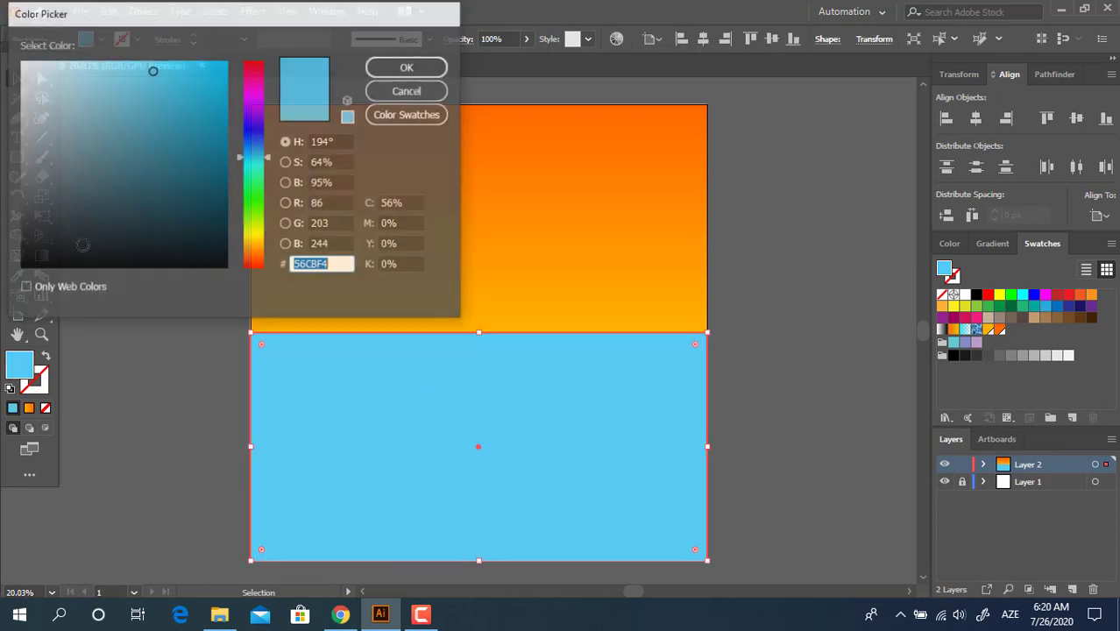
{"action": "left_click_drag", "start_coordinate": [147, 82], "coordinate": [172, 77]}
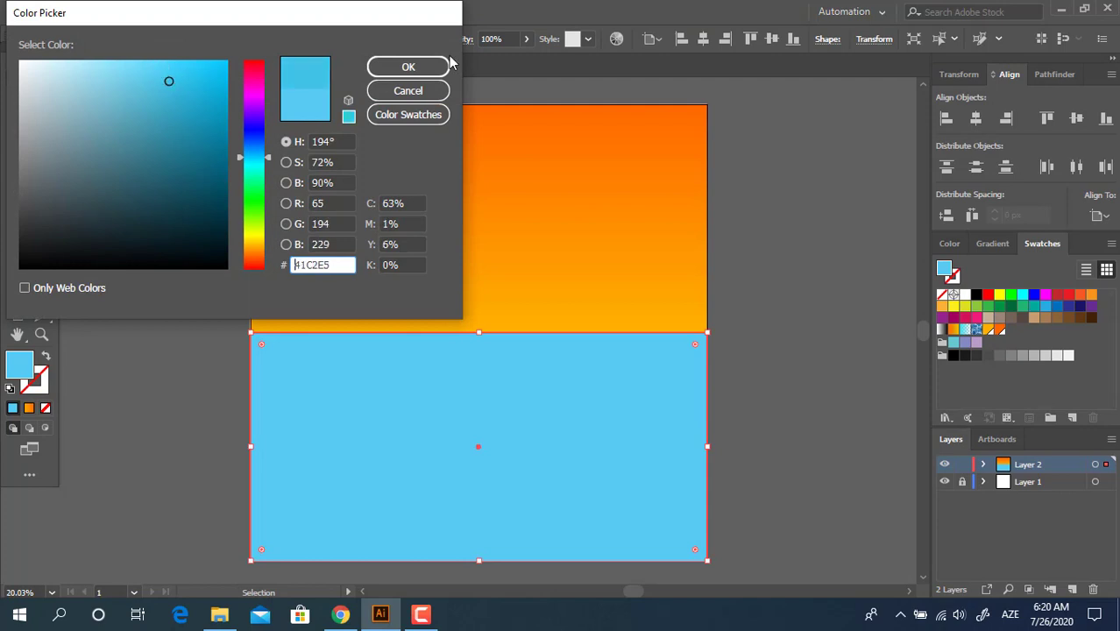
{"action": "left_click", "coordinate": [445, 67]}
{"action": "left_click", "coordinate": [747, 437]}
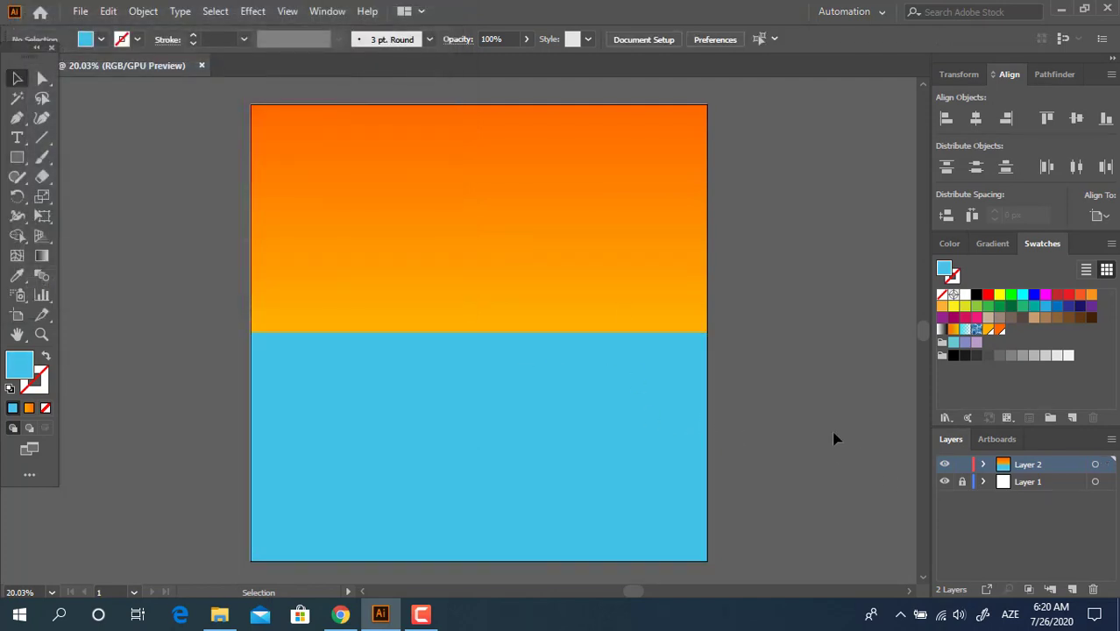
On a new layer above the locked Layer 2, draw a circle overlapping the line between the orange and blue rectangles
{"action": "left_click", "coordinate": [1071, 588]}
{"action": "key", "text": "z"}
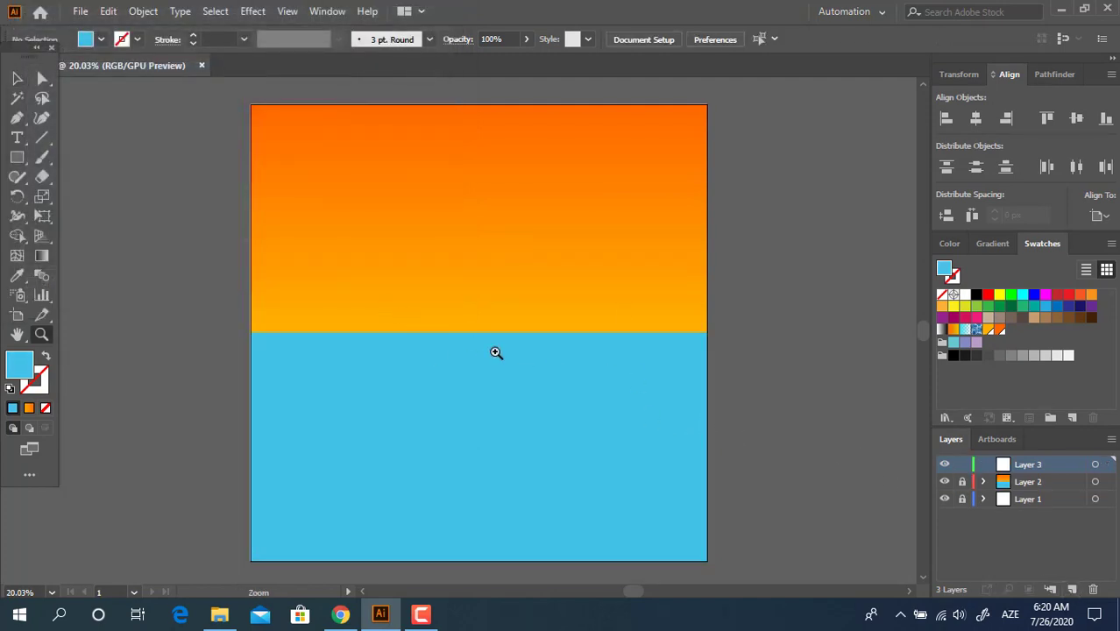
{"action": "left_click_drag", "start_coordinate": [495, 352], "coordinate": [995, 456]}
{"action": "key", "text": "space"}
{"action": "left_click_drag", "start_coordinate": [544, 282], "coordinate": [627, 471]}
{"action": "left_click", "coordinate": [12, 161]}
{"action": "left_click", "coordinate": [78, 200]}
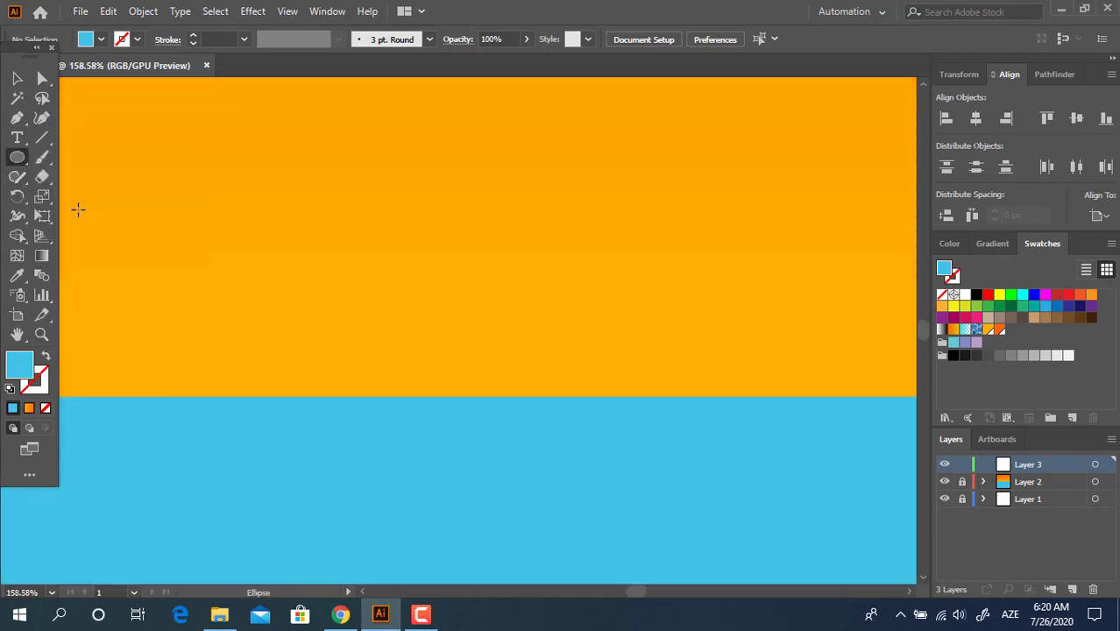
{"action": "left_click_drag", "start_coordinate": [256, 145], "coordinate": [636, 525]}
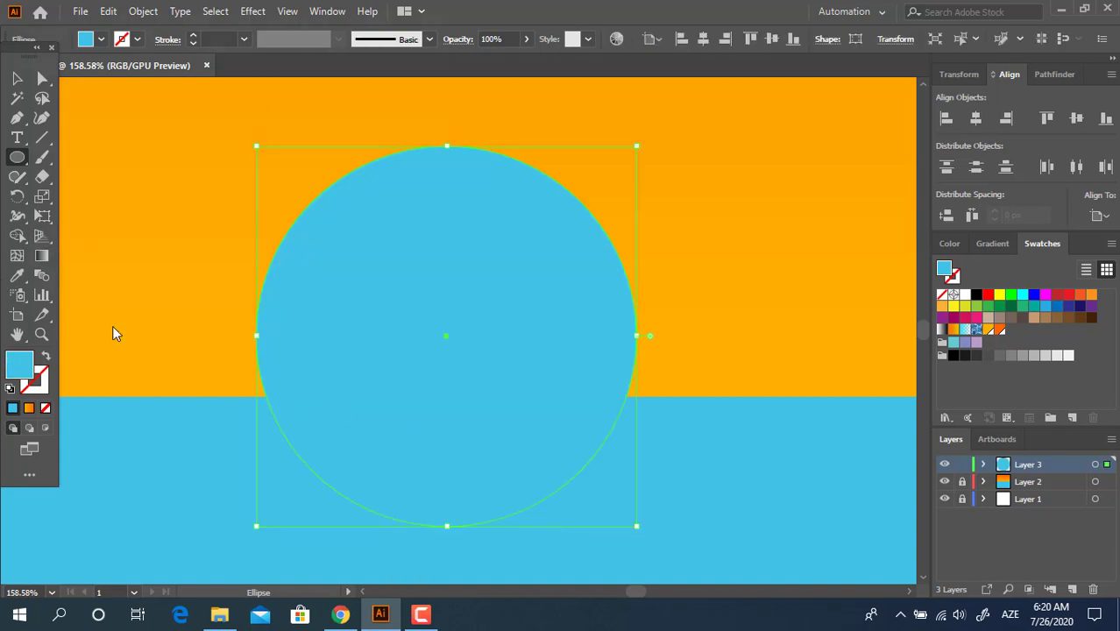
Fill the circle with a fully saturated bright yellow
{"action": "double_click", "coordinate": [19, 362]}
{"action": "left_click", "coordinate": [253, 230]}
{"action": "left_click", "coordinate": [227, 60]}
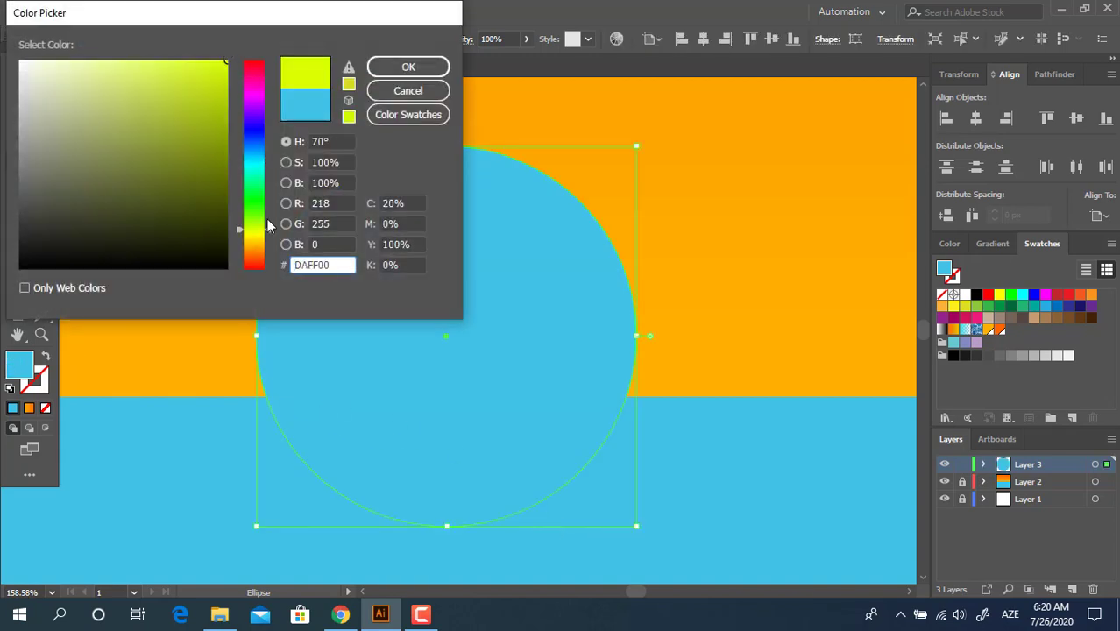
{"action": "left_click_drag", "start_coordinate": [254, 229], "coordinate": [251, 235]}
{"action": "left_click", "coordinate": [390, 69]}
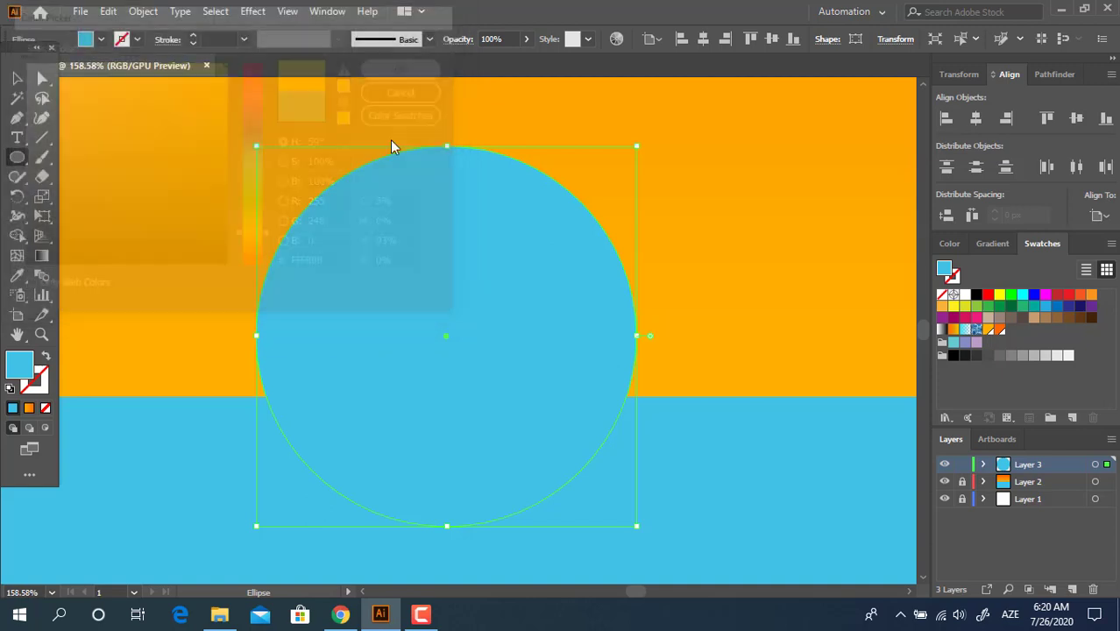
Move the yellow circle down so its centre lies on the boundary between the orange and blue areas
{"action": "key", "text": "z"}
{"action": "left_click_drag", "start_coordinate": [390, 139], "coordinate": [260, 302]}
{"action": "key", "text": "v"}
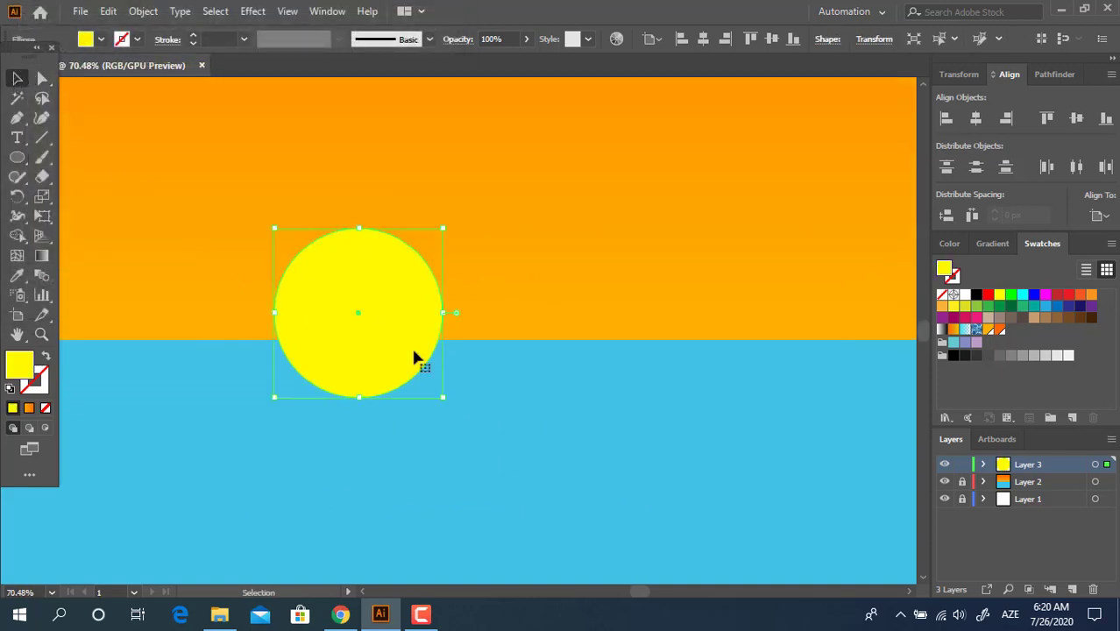
{"action": "left_click_drag", "start_coordinate": [363, 363], "coordinate": [367, 380]}
{"action": "left_click", "coordinate": [543, 378]}
Enlarge the yellow circle proportionally from its centre to nearly twice its diameter
{"action": "left_click", "coordinate": [424, 326]}
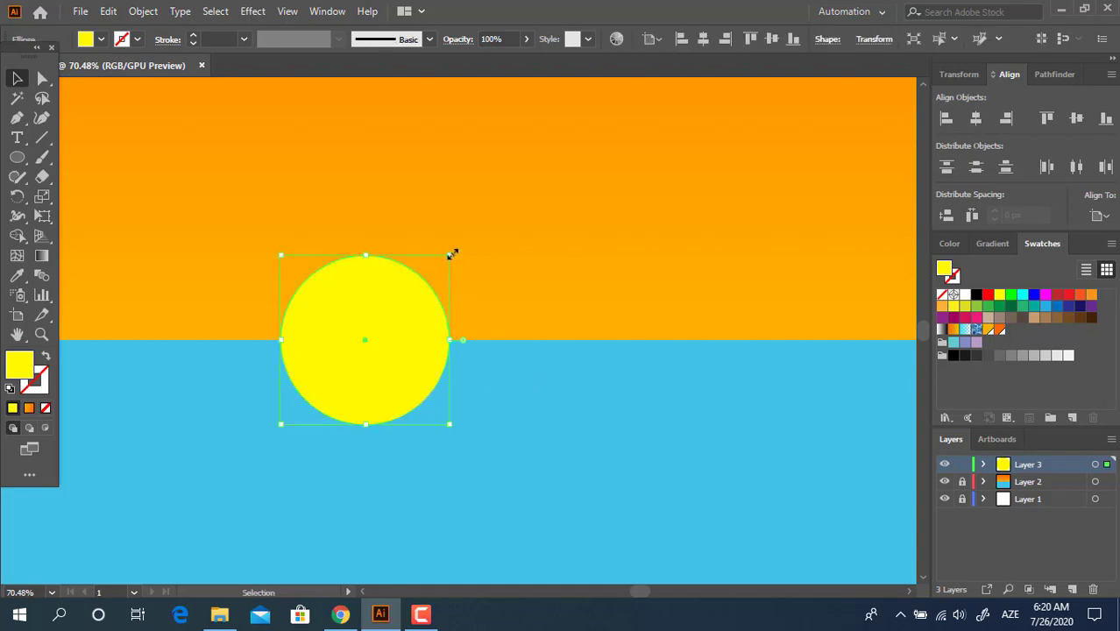
{"action": "left_click_drag", "start_coordinate": [451, 253], "coordinate": [631, 226]}
{"action": "left_click", "coordinate": [614, 385]}
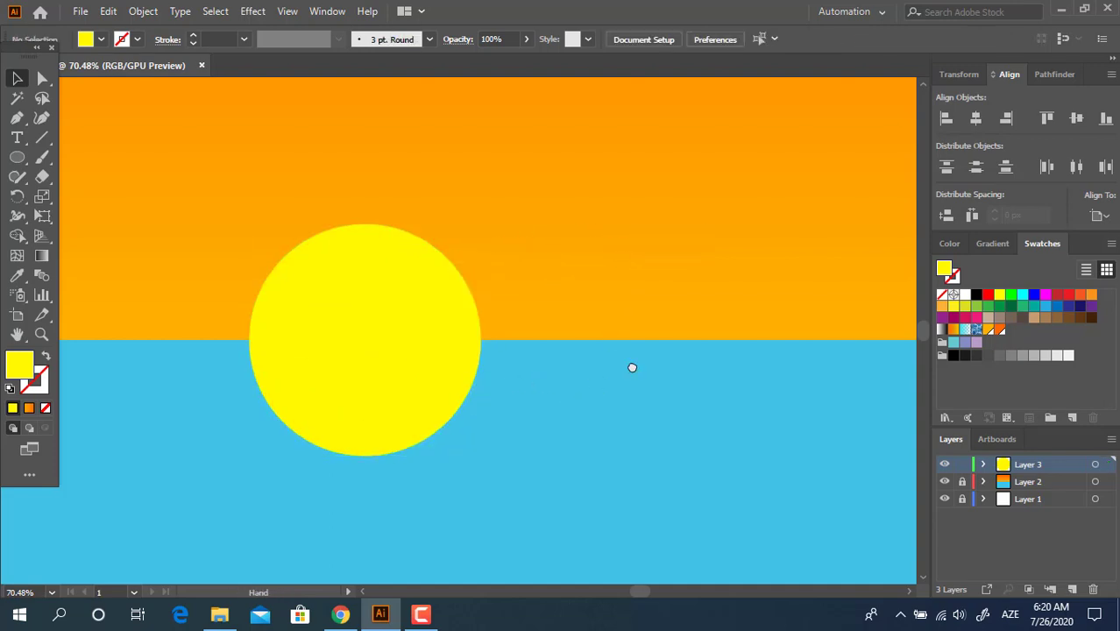
{"action": "left_click_drag", "start_coordinate": [630, 368], "coordinate": [698, 376]}
{"action": "left_click", "coordinate": [552, 240]}
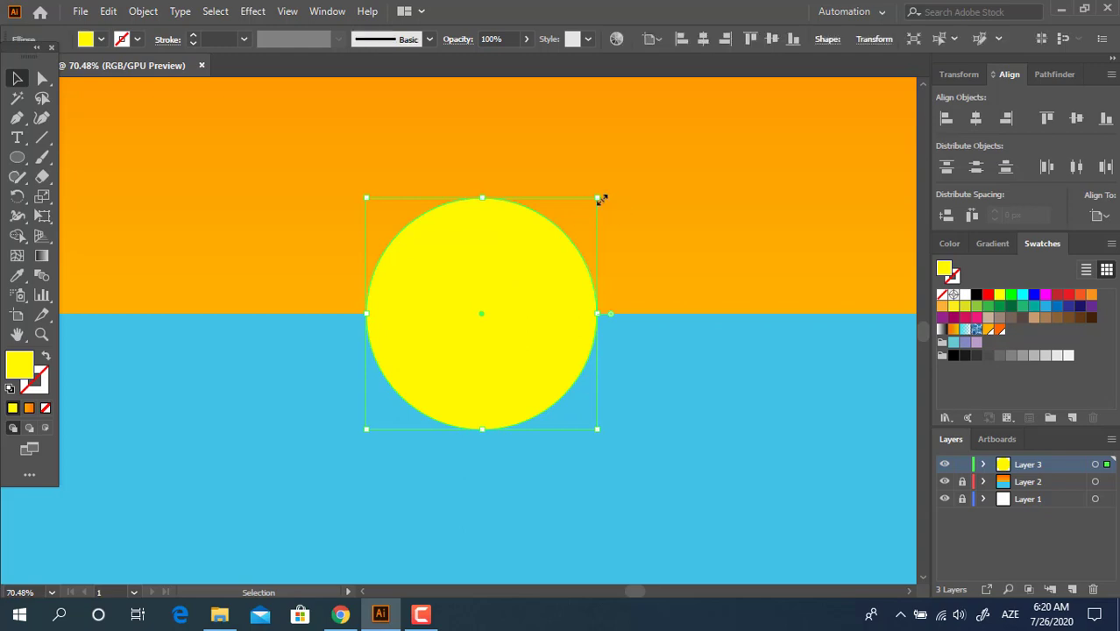
{"action": "left_click_drag", "start_coordinate": [599, 198], "coordinate": [701, 352]}
{"action": "left_click", "coordinate": [623, 397]}
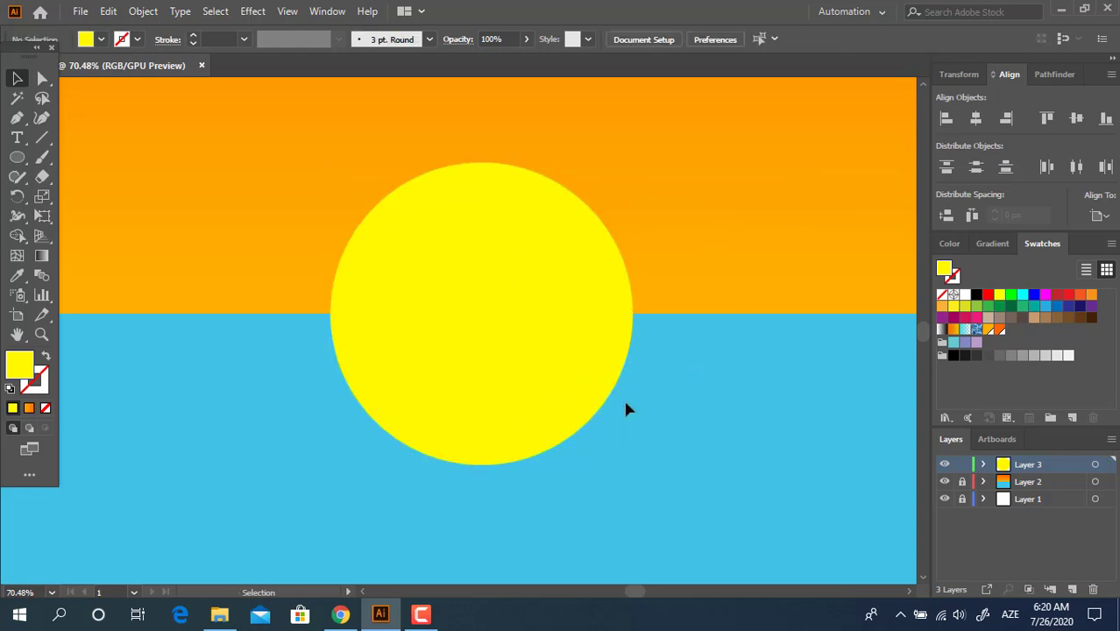
Draw a rectangle covering the circle's lower half, with its upper edge on the boundary between orange and blue
{"action": "left_click_drag", "start_coordinate": [533, 348], "coordinate": [464, 348]}
{"action": "right_click", "coordinate": [24, 165]}
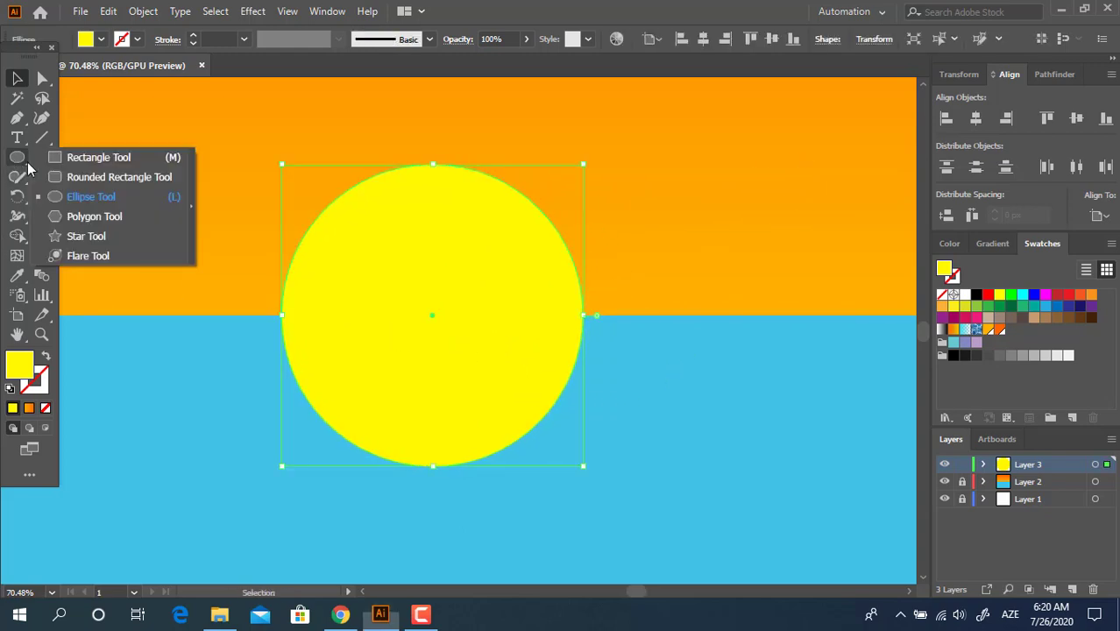
{"action": "left_click", "coordinate": [72, 157]}
{"action": "left_click_drag", "start_coordinate": [235, 316], "coordinate": [738, 535]}
Select the yellow circle and rectangle together and split them with the Pathfinder Divide operation
{"action": "left_click", "coordinate": [19, 79]}
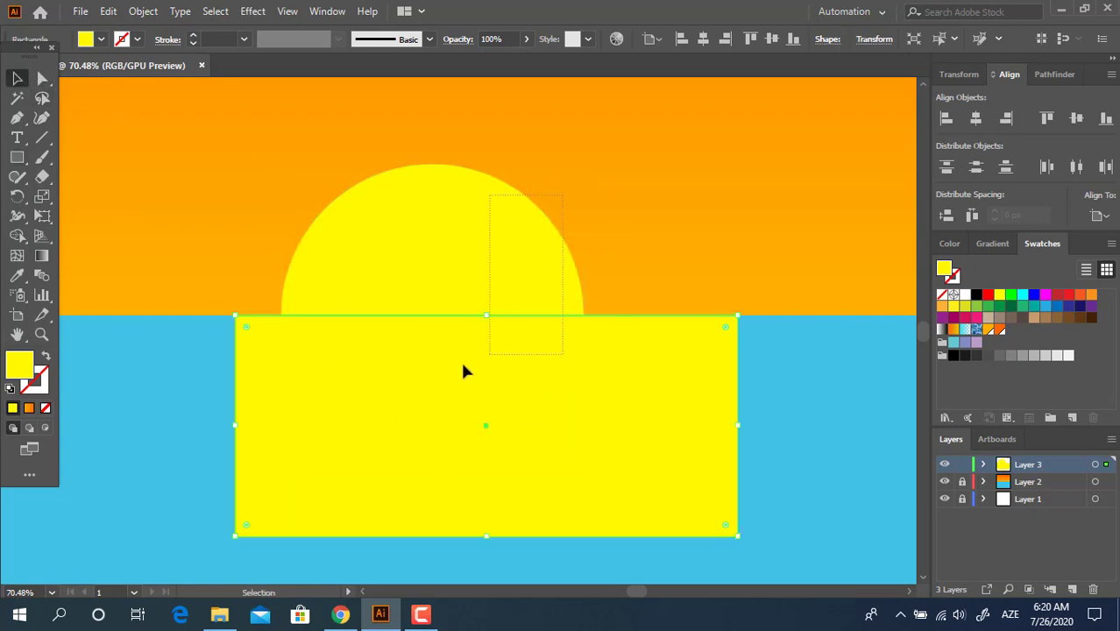
{"action": "left_click_drag", "start_coordinate": [464, 366], "coordinate": [462, 370]}
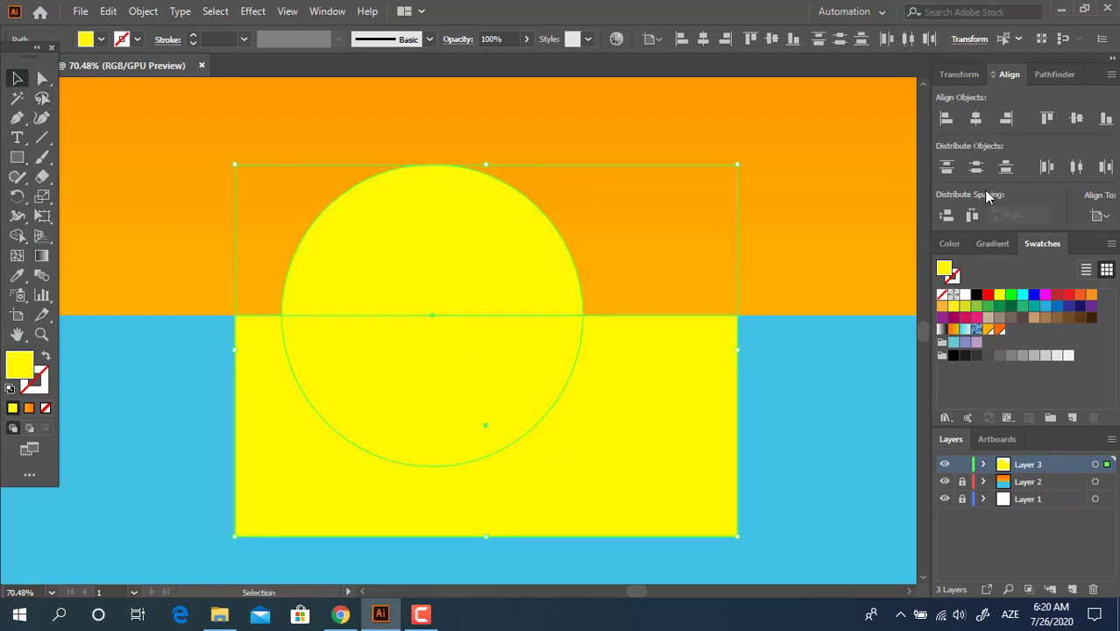
{"action": "left_click", "coordinate": [1052, 74]}
{"action": "left_click", "coordinate": [949, 162]}
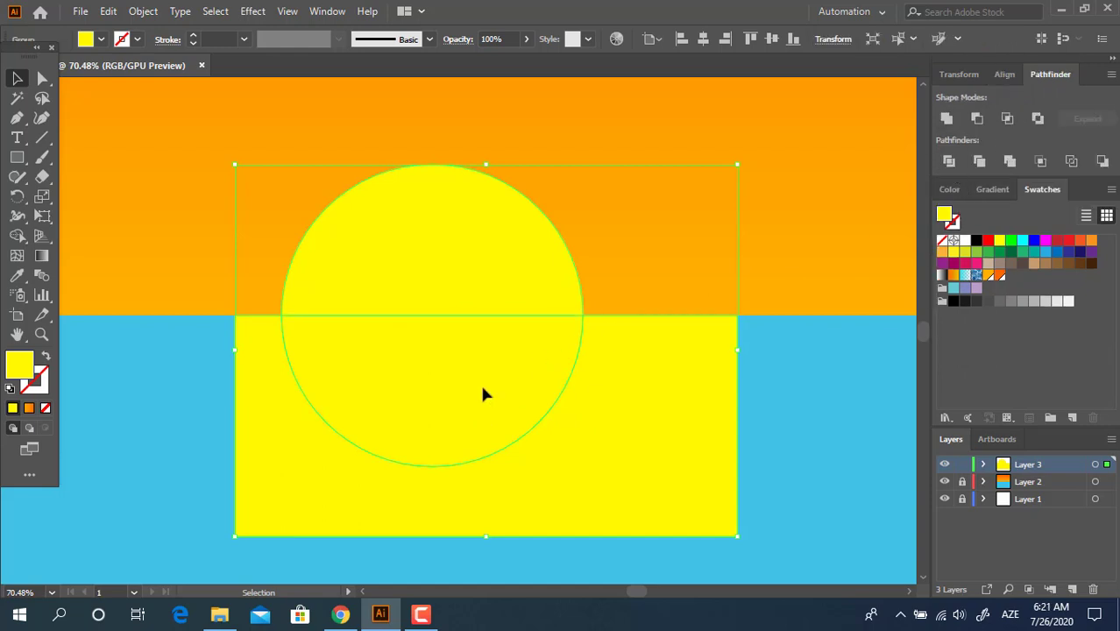
Delete the divided pieces below the horizon, keeping only the sun's upper half, and return to the full artwork
{"action": "double_click", "coordinate": [483, 393]}
{"action": "left_click", "coordinate": [377, 412]}
{"action": "key", "text": "Delete"}
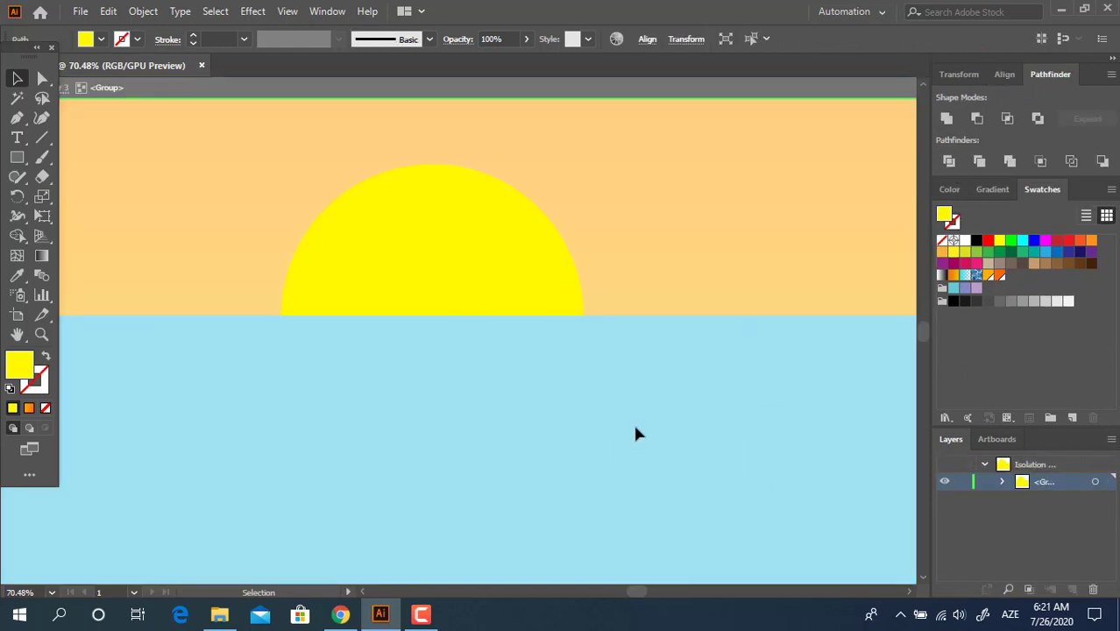
{"action": "key", "text": "Escape"}
Draw a circle overlapping the horizon and the sun's lower-left part, slightly smaller than the sun's full width
{"action": "key", "text": "z"}
{"action": "left_click_drag", "start_coordinate": [623, 369], "coordinate": [554, 352]}
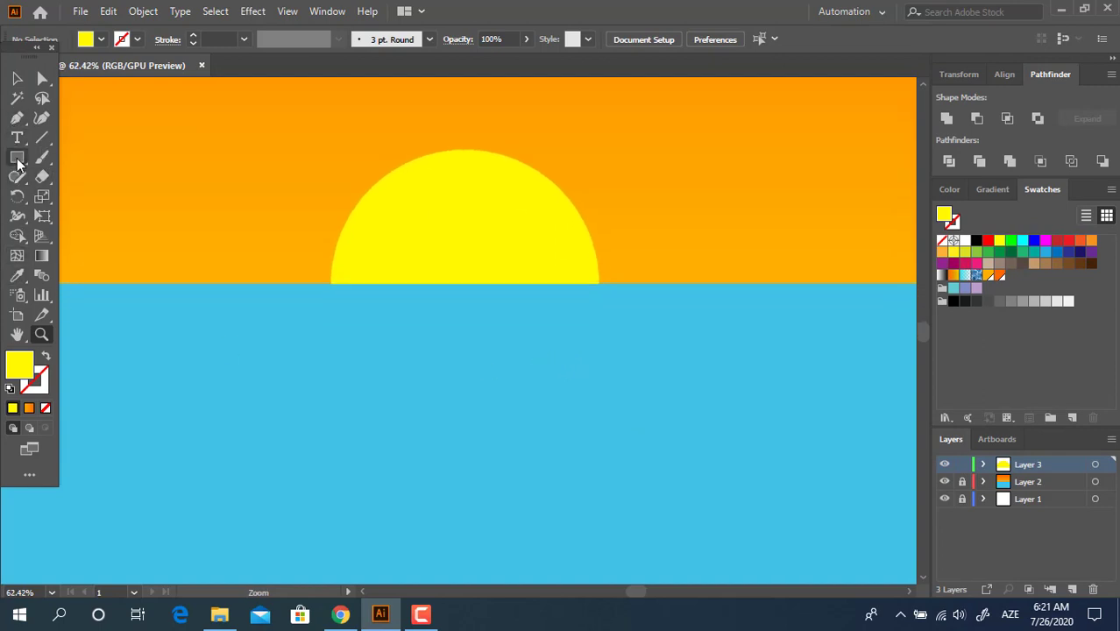
{"action": "left_click_drag", "start_coordinate": [18, 160], "coordinate": [75, 196]}
{"action": "left_click_drag", "start_coordinate": [141, 253], "coordinate": [383, 337]}
Fill the new circle with a very dark greyish purple
{"action": "double_click", "coordinate": [15, 372]}
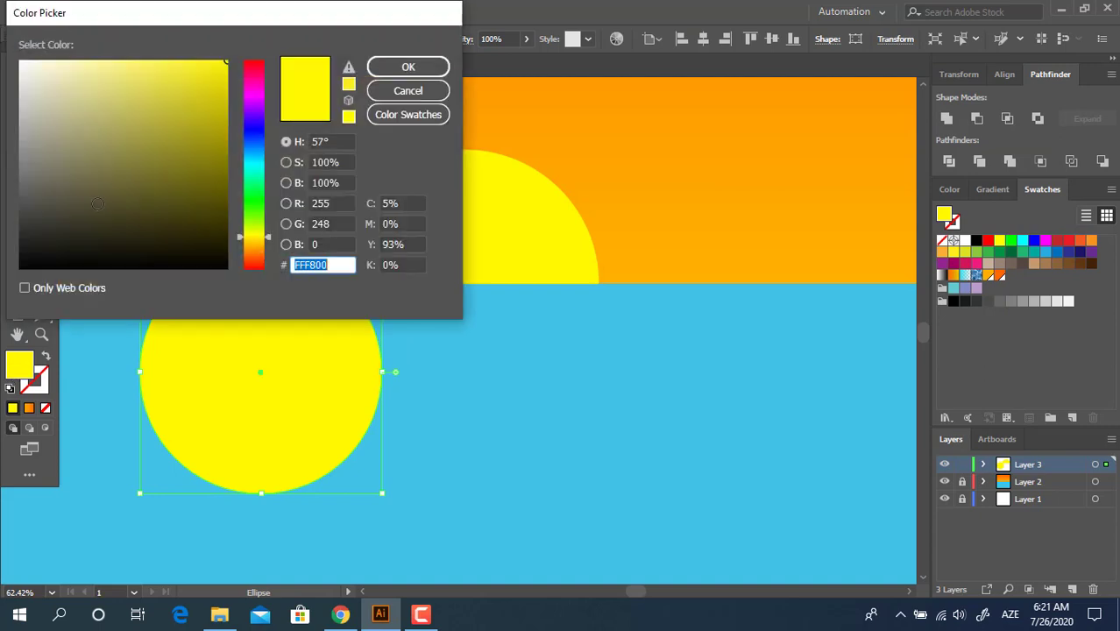
{"action": "left_click", "coordinate": [77, 226]}
{"action": "left_click", "coordinate": [258, 107]}
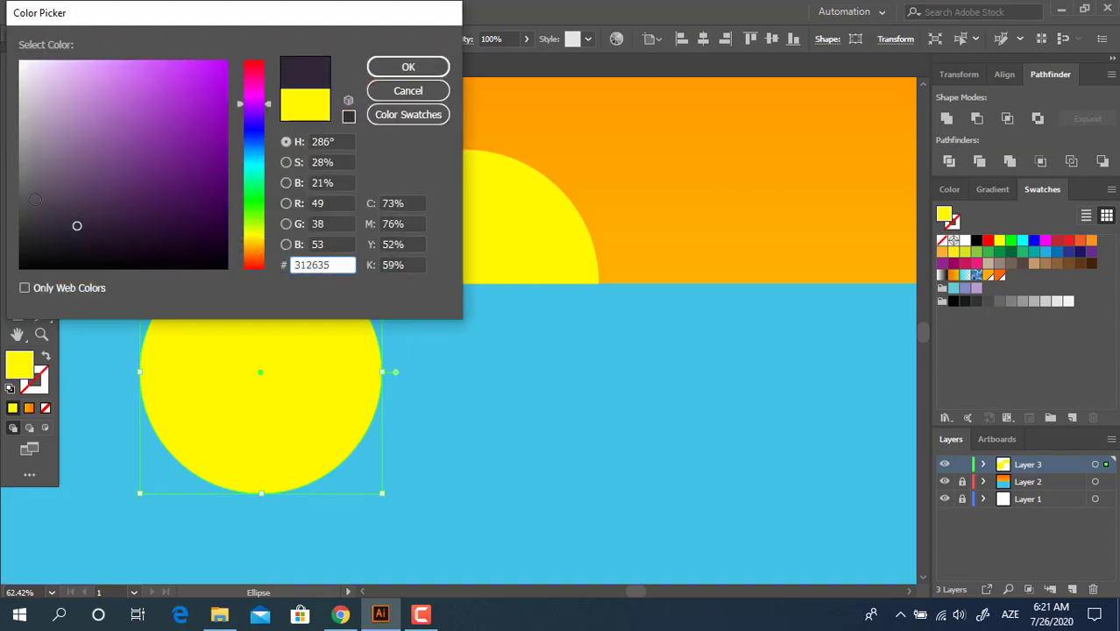
{"action": "left_click_drag", "start_coordinate": [49, 209], "coordinate": [52, 221]}
{"action": "left_click", "coordinate": [413, 74]}
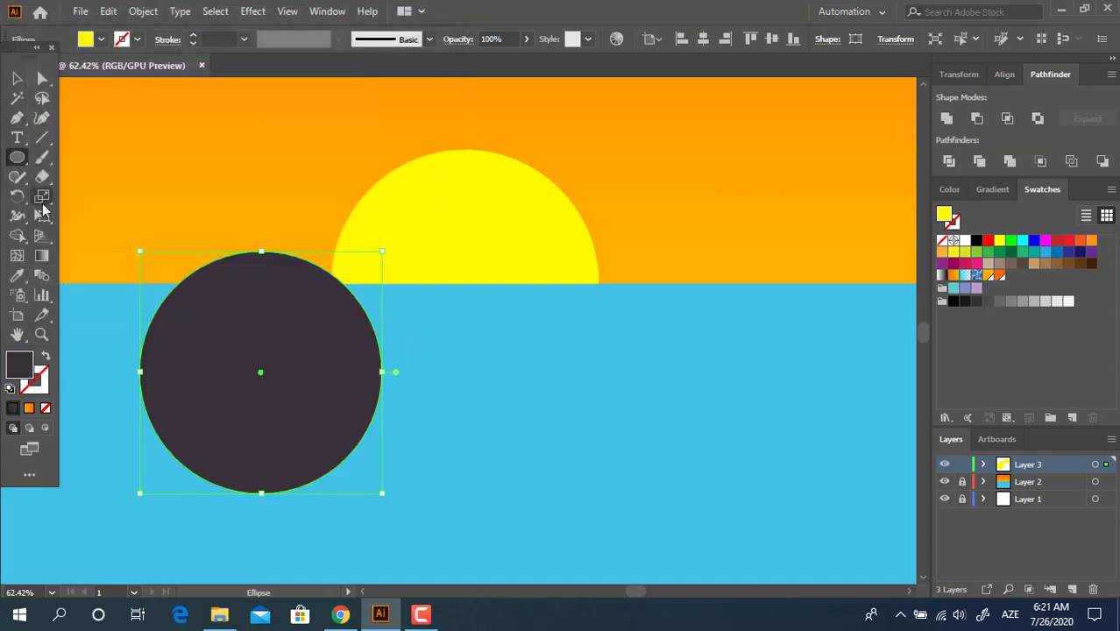
Cover the dark circle's lower two thirds with a wide rectangle and split both shapes with the Pathfinder Divide operation
{"action": "left_click_drag", "start_coordinate": [17, 157], "coordinate": [73, 168]}
{"action": "left_click_drag", "start_coordinate": [101, 333], "coordinate": [599, 502]}
{"action": "left_click", "coordinate": [17, 78]}
{"action": "left_click_drag", "start_coordinate": [164, 212], "coordinate": [267, 379]}
{"action": "left_click", "coordinate": [953, 161]}
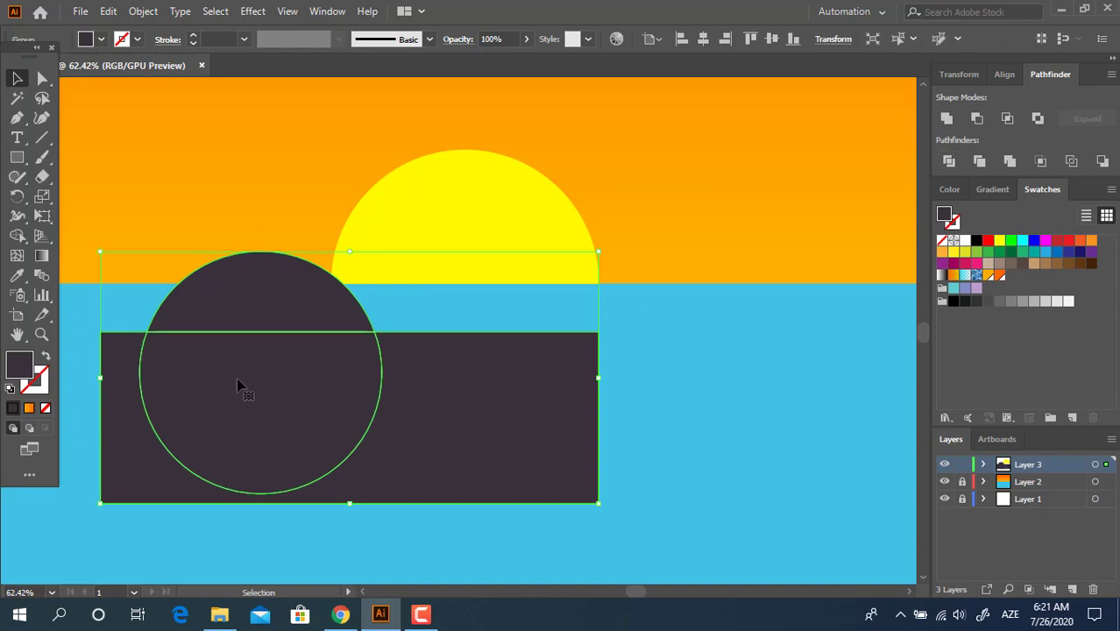
Delete the divided dark pieces below the cut, keeping only the circle's top segment as a hill
{"action": "double_click", "coordinate": [239, 382]}
{"action": "left_click_drag", "start_coordinate": [757, 445], "coordinate": [273, 401]}
{"action": "key", "text": "Delete"}
{"action": "double_click", "coordinate": [505, 410]}
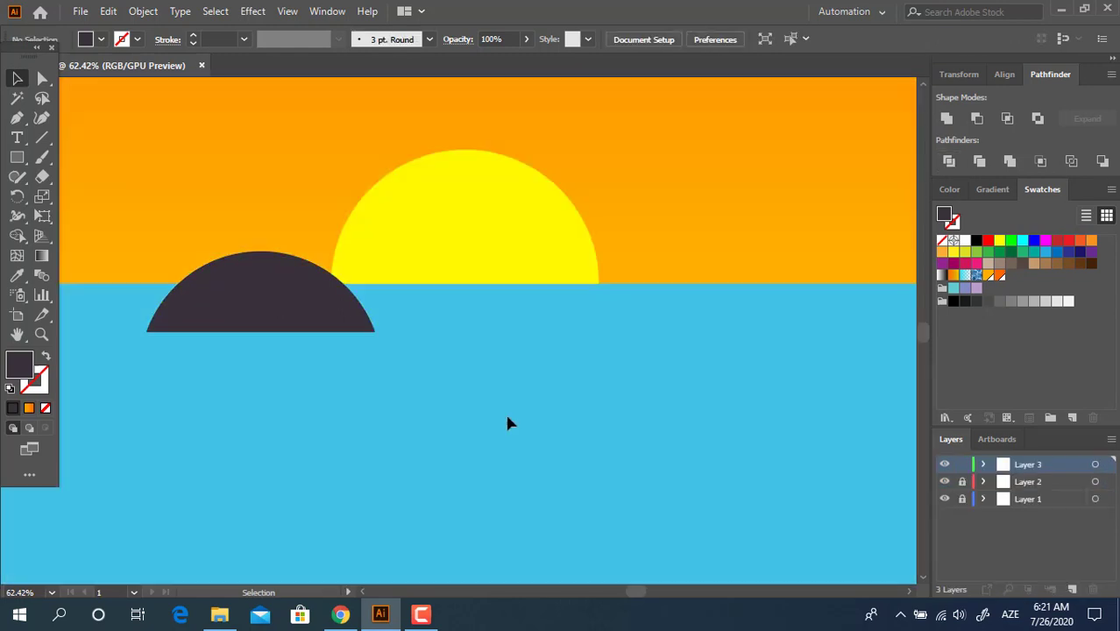
Duplicate the dark hill to its right and shrink the copy to about half size on the same baseline
{"action": "left_click_drag", "start_coordinate": [350, 304], "coordinate": [538, 341]}
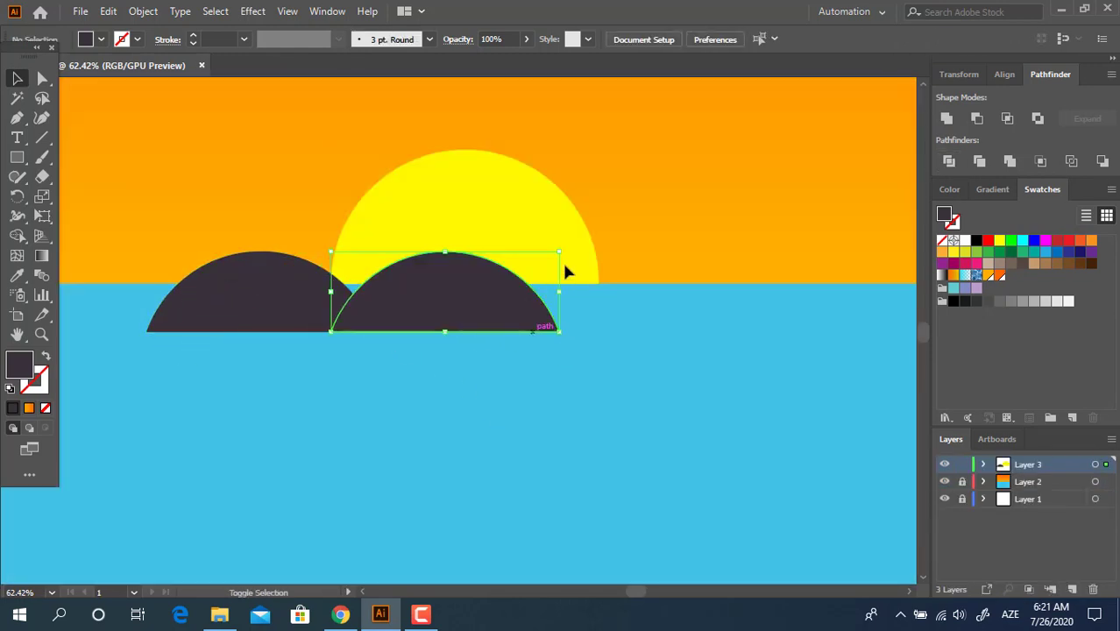
{"action": "left_click_drag", "start_coordinate": [559, 252], "coordinate": [445, 291]}
{"action": "left_click", "coordinate": [544, 460]}
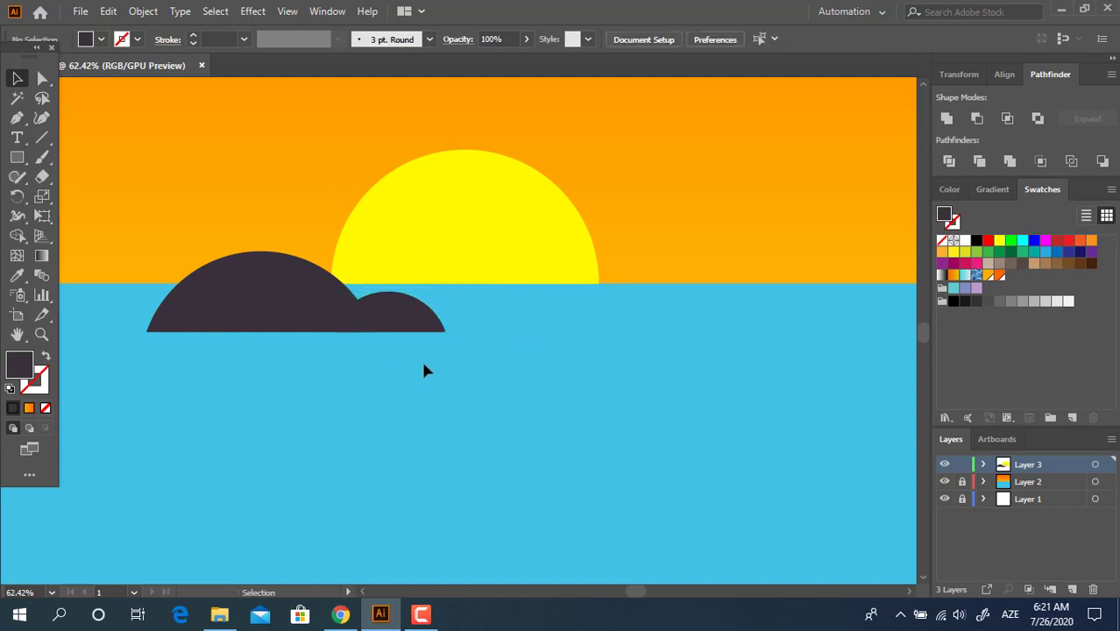
Select both dark hills together and move them slightly up and left, keeping their base just below the horizon
{"action": "left_click_drag", "start_coordinate": [306, 328], "coordinate": [304, 326]}
{"action": "left_click", "coordinate": [491, 368]}
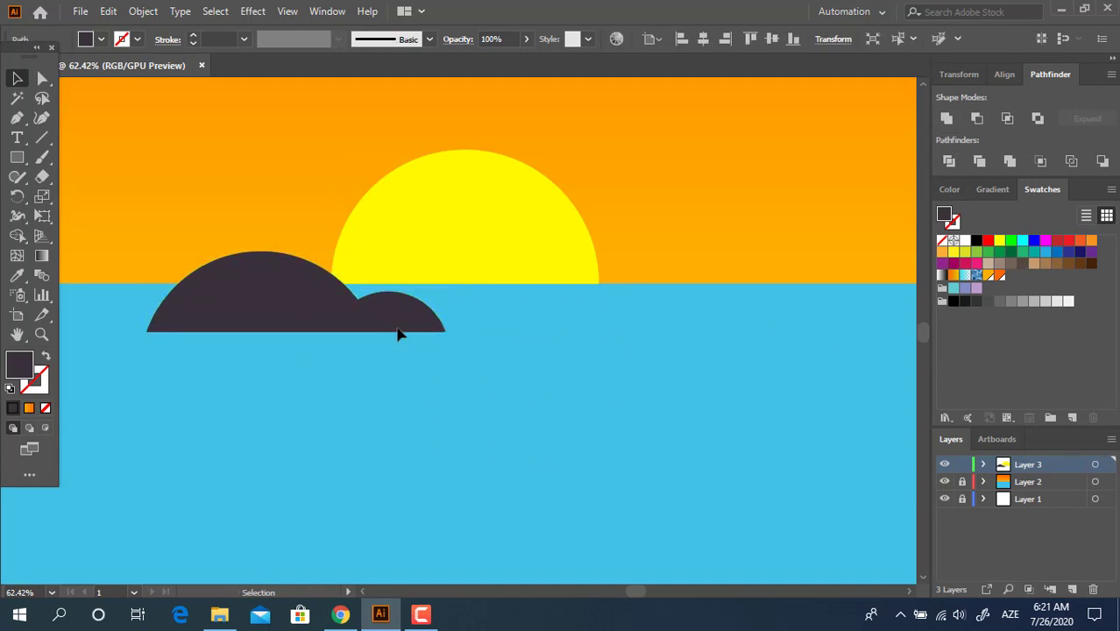
{"action": "left_click_drag", "start_coordinate": [381, 325], "coordinate": [368, 300]}
{"action": "left_click", "coordinate": [437, 401]}
Draw a closed, curved palm trunk with the Pen tool, rising from the larger hill and tapering towards a narrow top leaning right
{"action": "left_click_drag", "start_coordinate": [437, 400], "coordinate": [486, 437]}
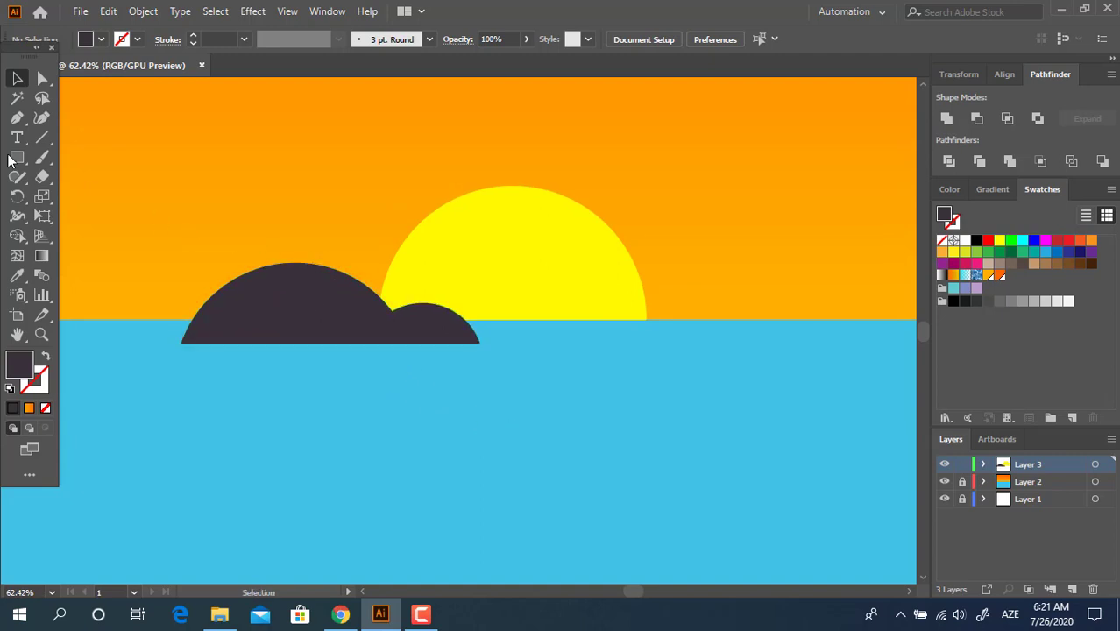
{"action": "left_click_drag", "start_coordinate": [309, 314], "coordinate": [303, 384]}
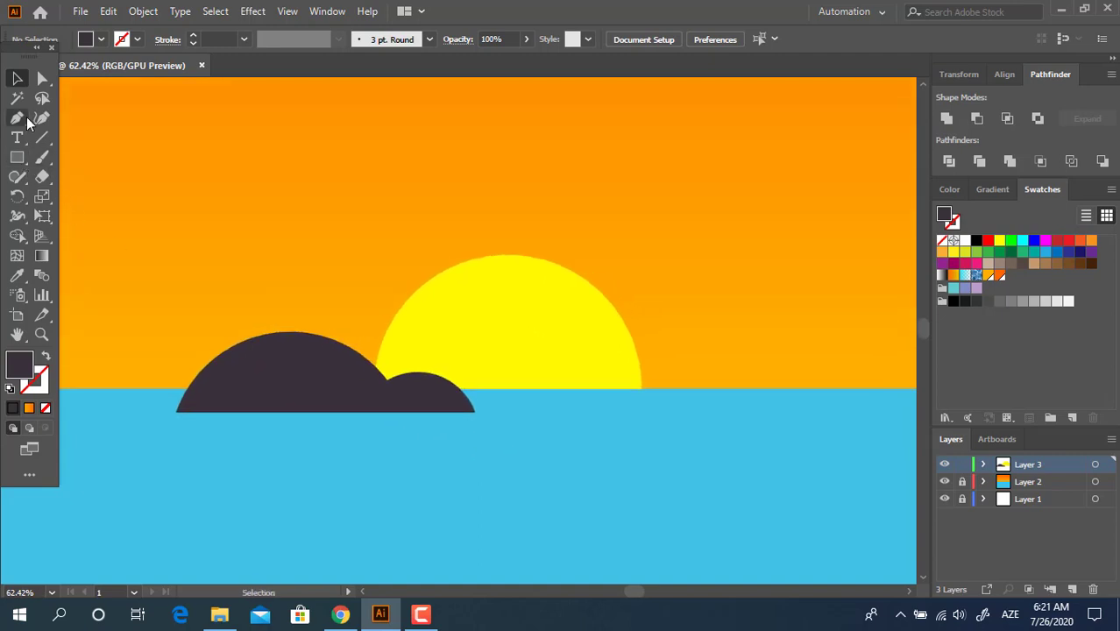
{"action": "left_click", "coordinate": [17, 117]}
{"action": "left_click", "coordinate": [317, 171]}
{"action": "left_click_drag", "start_coordinate": [295, 351], "coordinate": [311, 378]}
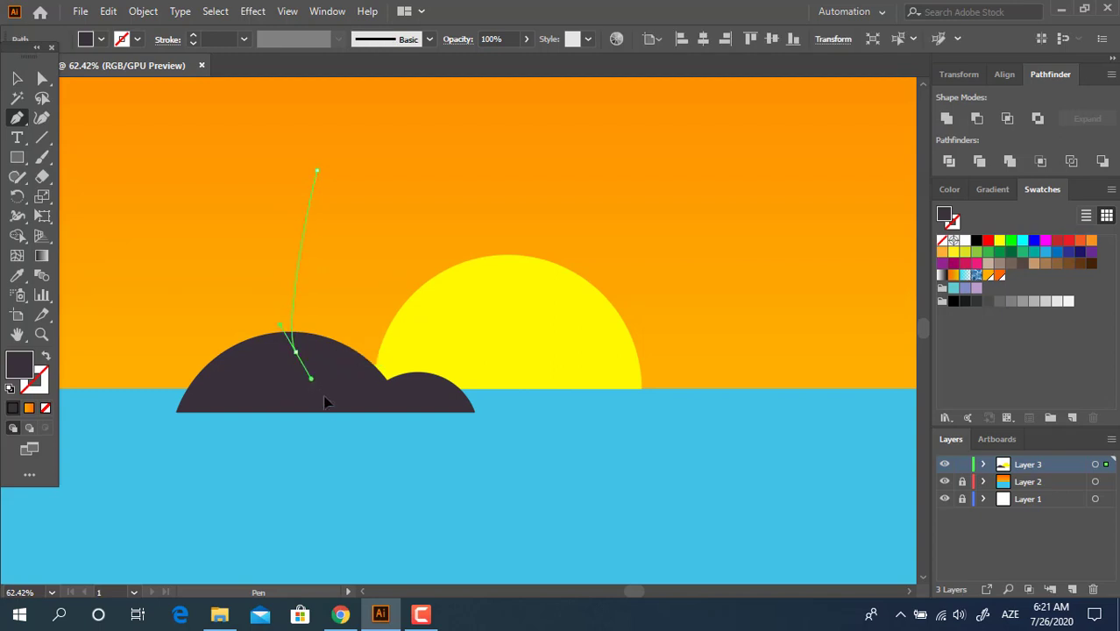
{"action": "left_click_drag", "start_coordinate": [351, 429], "coordinate": [324, 448]}
{"action": "left_click", "coordinate": [295, 351]}
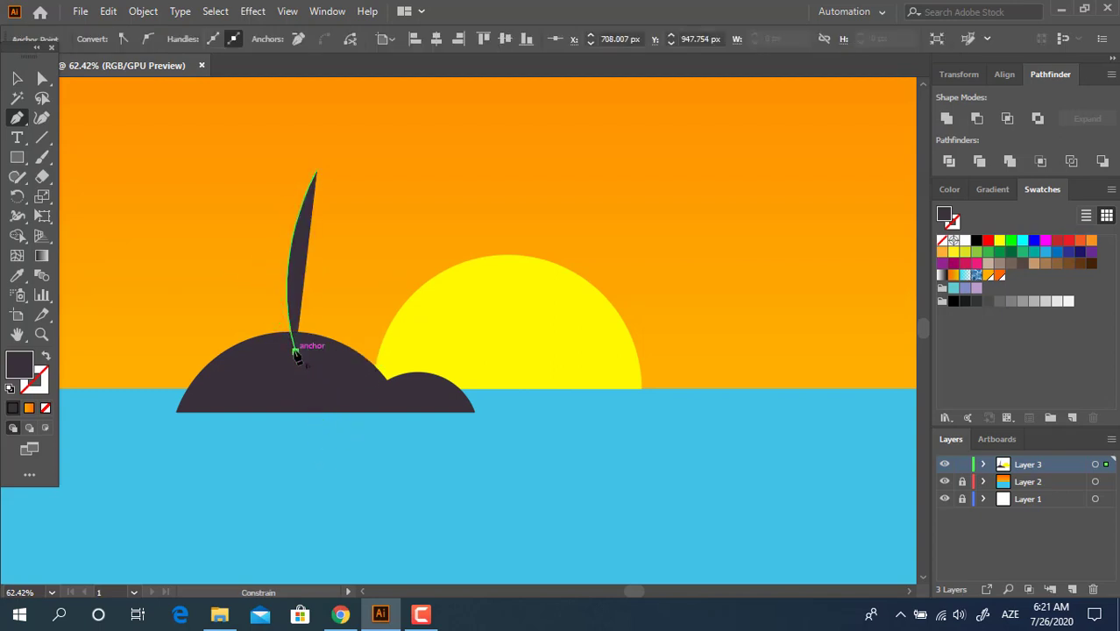
{"action": "left_click_drag", "start_coordinate": [248, 352], "coordinate": [305, 171]}
{"action": "left_click_drag", "start_coordinate": [344, 130], "coordinate": [343, 132]}
{"action": "left_click", "coordinate": [307, 171]}
{"action": "left_click", "coordinate": [318, 171]}
Reshape the trunk's two sides with the Curvature tool so it becomes slimmer and bows evenly to the left
{"action": "key", "text": "z"}
{"action": "left_click_drag", "start_coordinate": [304, 299], "coordinate": [384, 325]}
{"action": "left_click", "coordinate": [42, 118]}
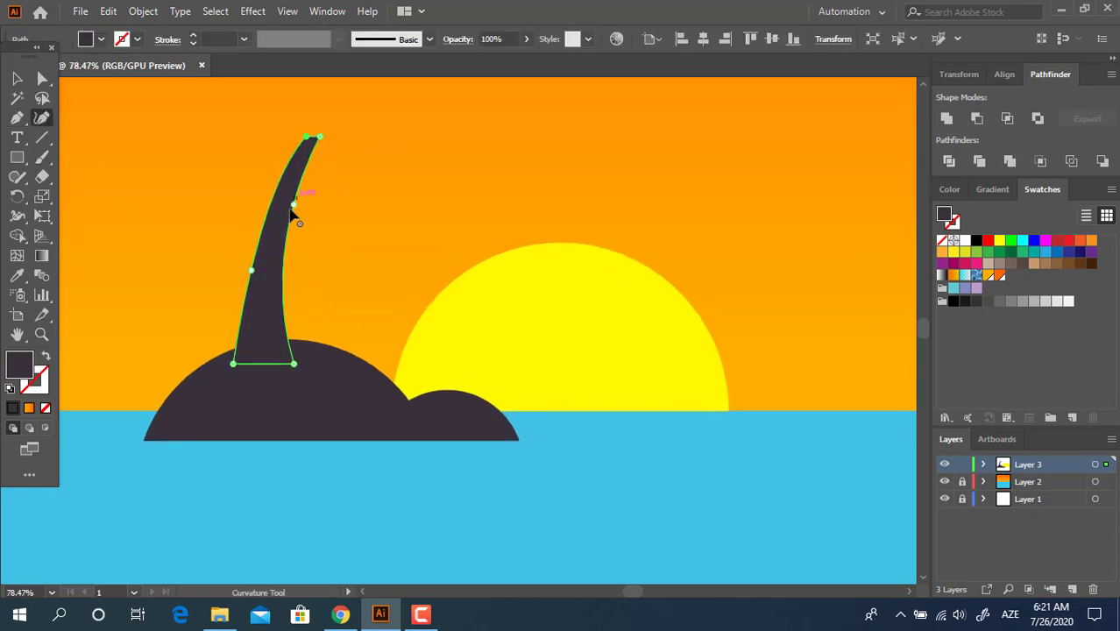
{"action": "left_click_drag", "start_coordinate": [290, 211], "coordinate": [281, 219]}
{"action": "key", "text": "ctrl+z"}
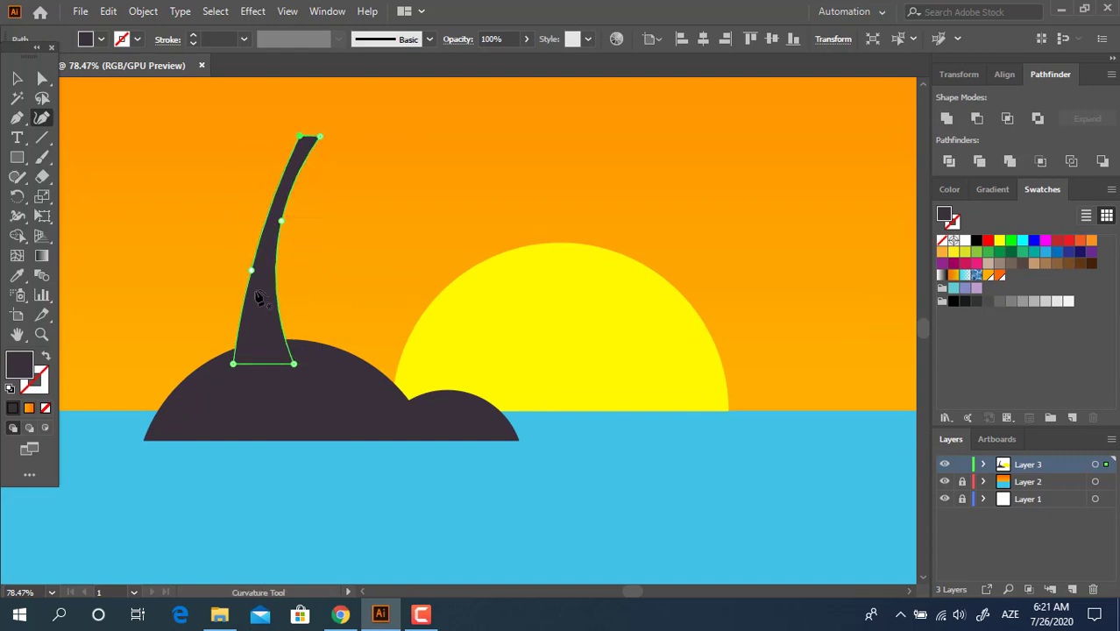
{"action": "left_click_drag", "start_coordinate": [252, 271], "coordinate": [274, 238]}
{"action": "left_click", "coordinate": [20, 76]}
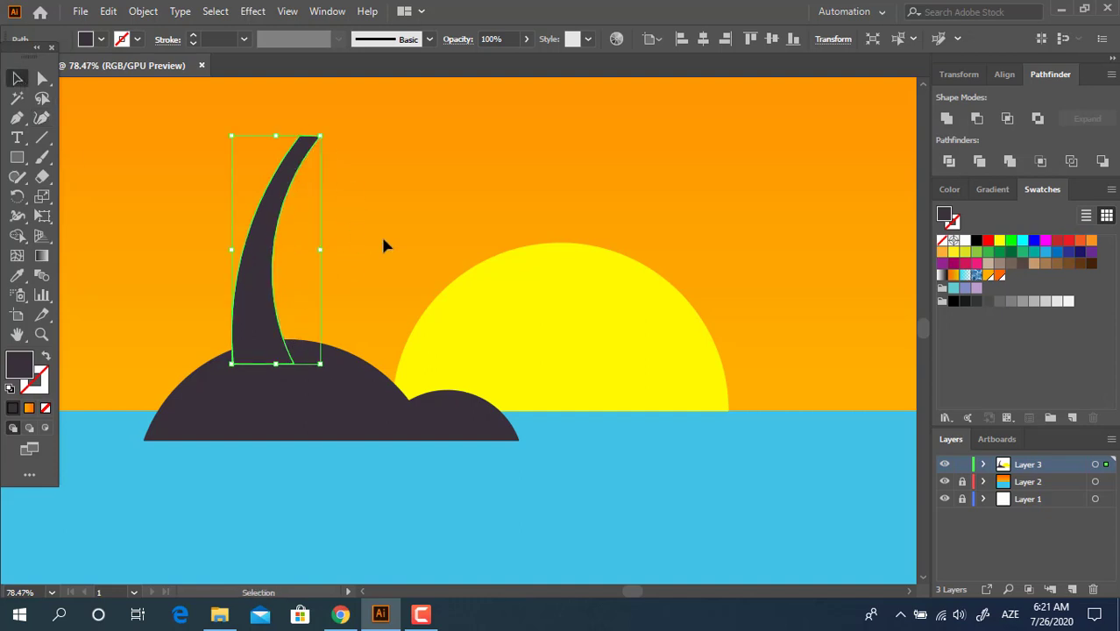
{"action": "left_click", "coordinate": [382, 237]}
Start a palm leaf at the trunk's top with the Pen tool, arching its upper edge right and down to a pointed tip
{"action": "key", "text": "z"}
{"action": "left_click_drag", "start_coordinate": [391, 198], "coordinate": [275, 229]}
{"action": "key", "text": "space"}
{"action": "left_click_drag", "start_coordinate": [390, 270], "coordinate": [377, 313]}
{"action": "left_click_drag", "start_coordinate": [367, 168], "coordinate": [465, 245]}
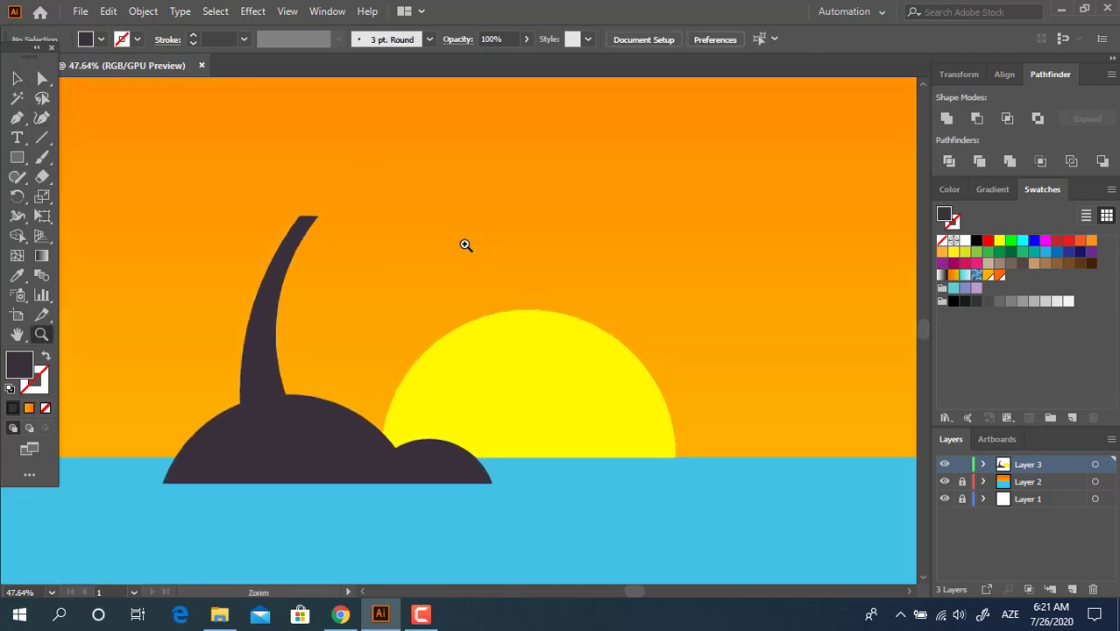
{"action": "left_click_drag", "start_coordinate": [330, 231], "coordinate": [424, 297]}
{"action": "left_click", "coordinate": [17, 117]}
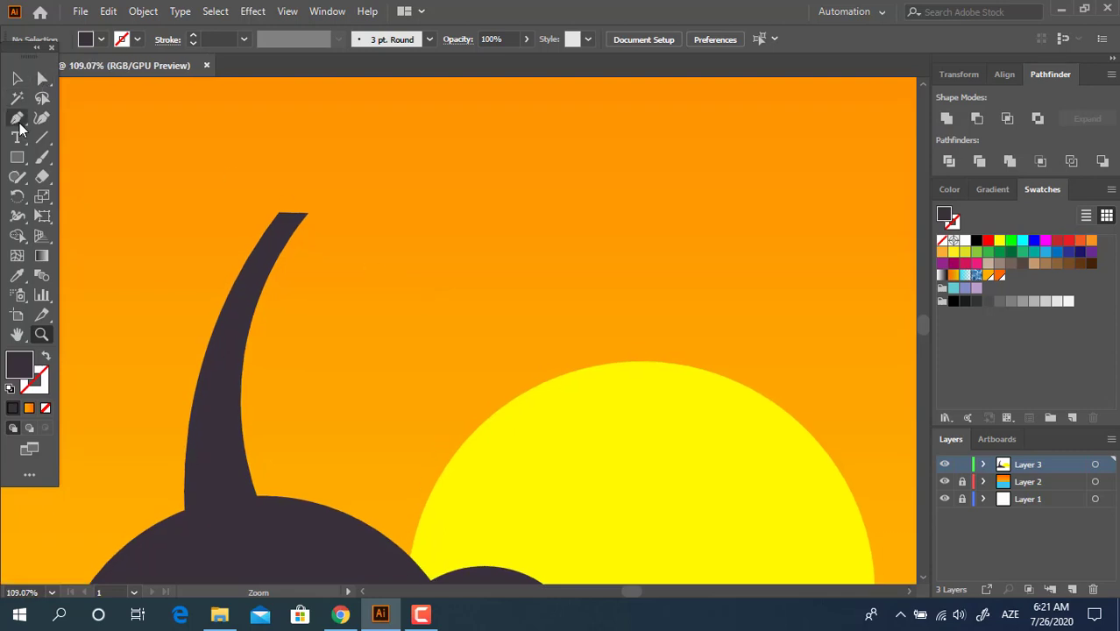
{"action": "left_click", "coordinate": [289, 224]}
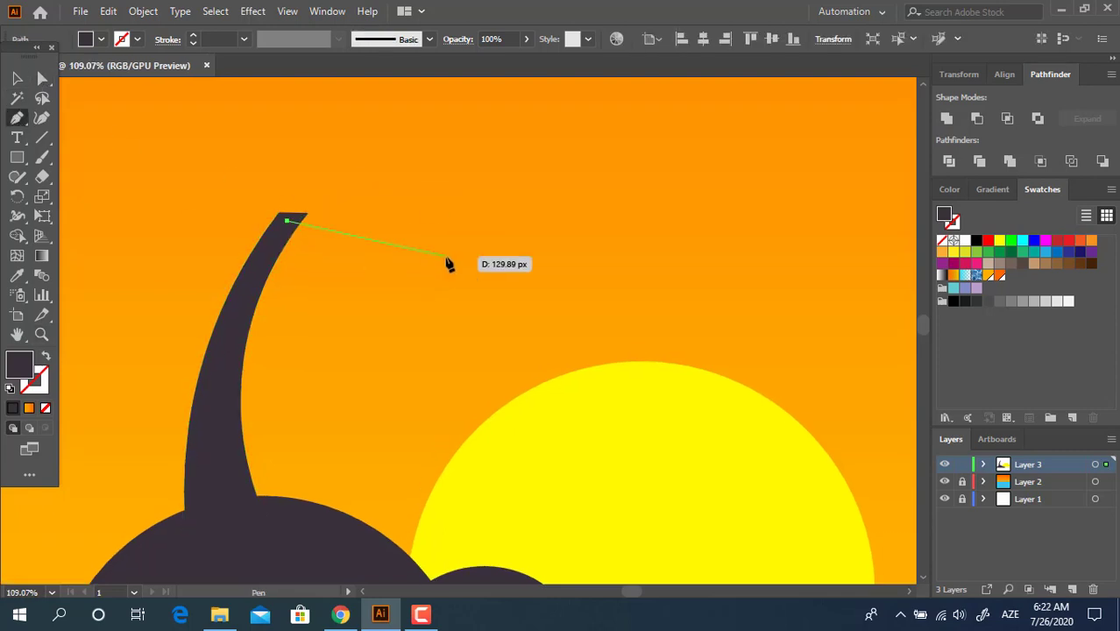
{"action": "left_click_drag", "start_coordinate": [434, 410], "coordinate": [435, 410]}
{"action": "key", "text": "ctrl+z"}
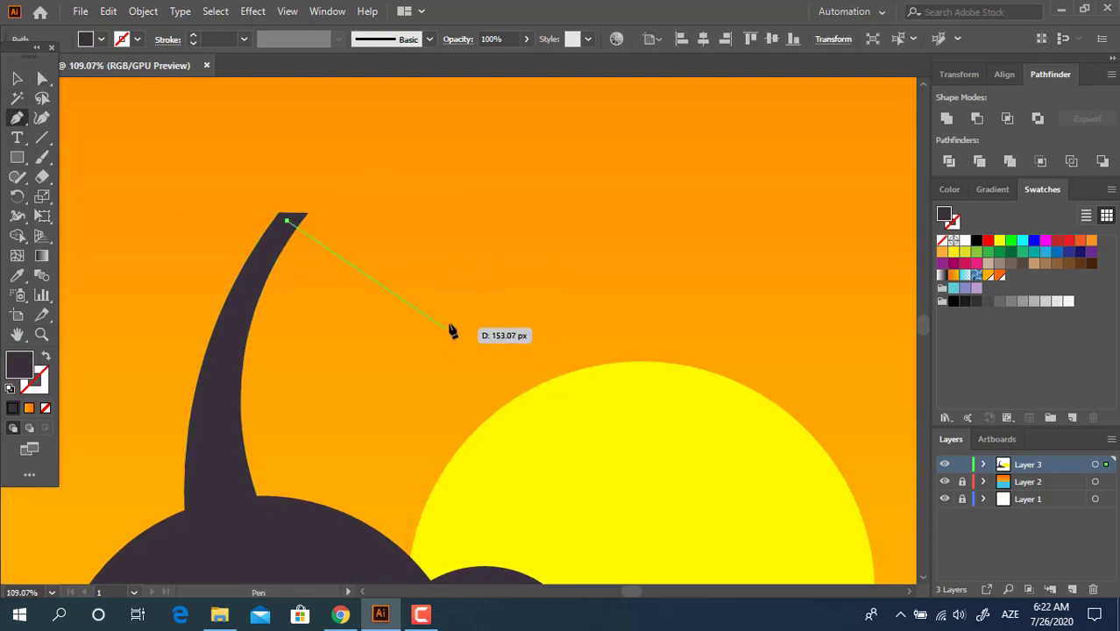
{"action": "mouse_move", "coordinate": [450, 324]}
{"action": "left_mouse_down"}
{"action": "mouse_move", "coordinate": [425, 436]}
{"action": "mouse_move", "coordinate": [460, 492]}
{"action": "mouse_move", "coordinate": [452, 333]}
{"action": "left_mouse_up"}
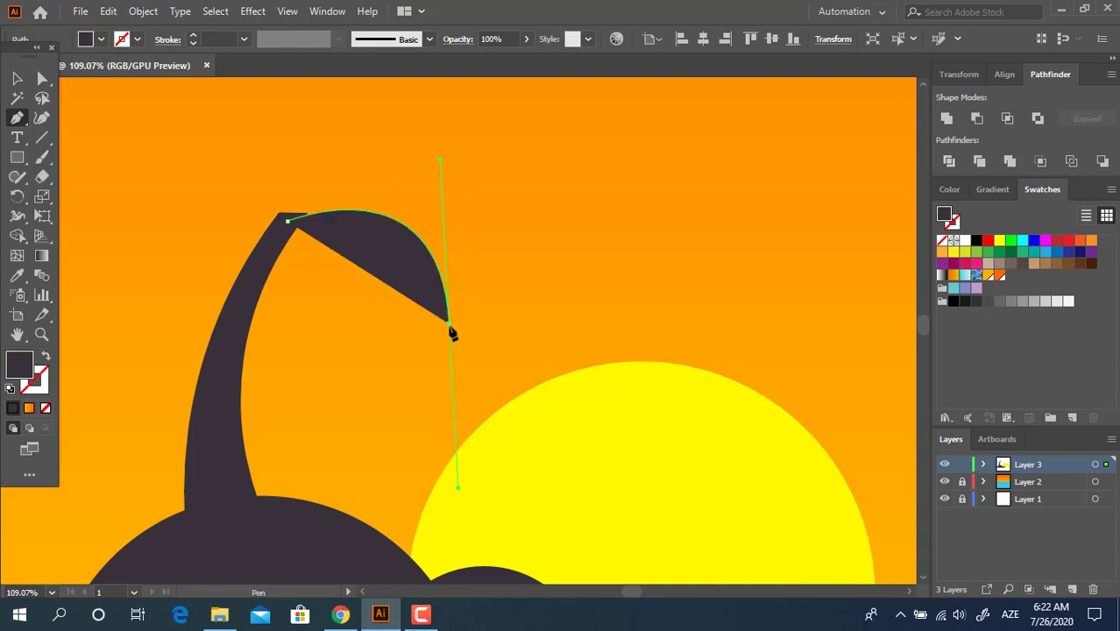
Draw the leaf's lower edge back to the trunk with three curved notches and close the path at its starting point
{"action": "left_click", "coordinate": [407, 281]}
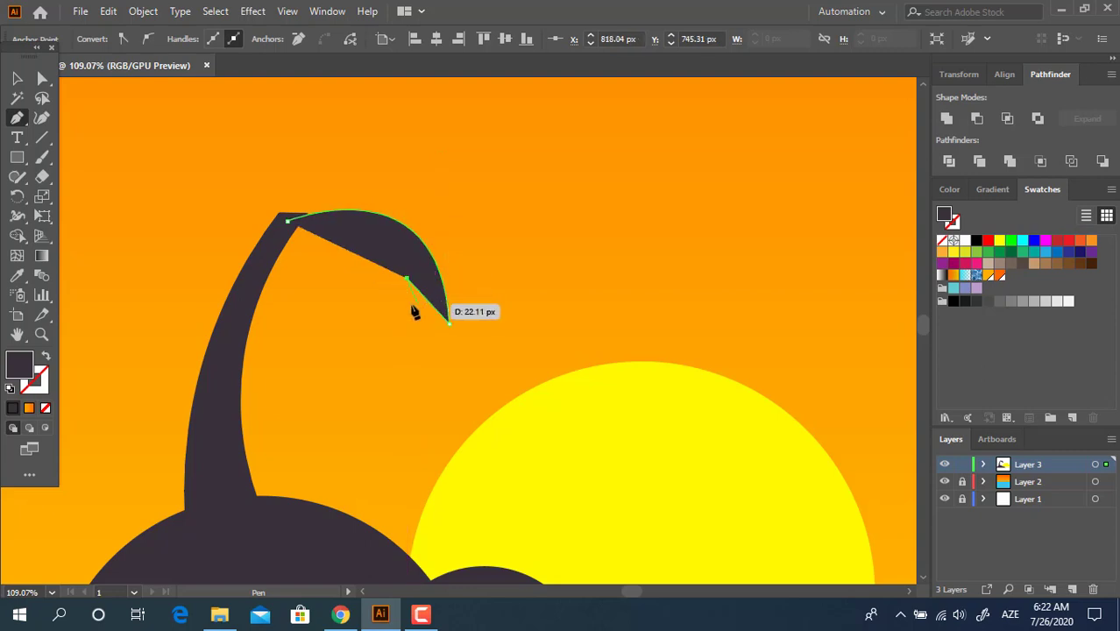
{"action": "key", "text": "ctrl+z"}
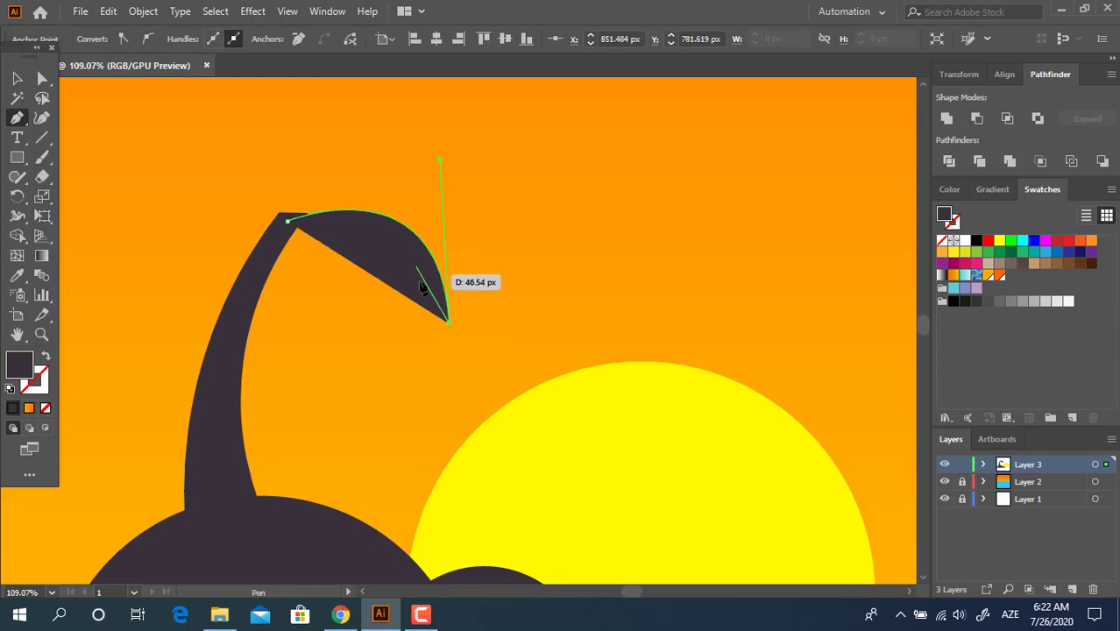
{"action": "left_click_drag", "start_coordinate": [420, 284], "coordinate": [377, 292]}
{"action": "key", "text": "ctrl+z"}
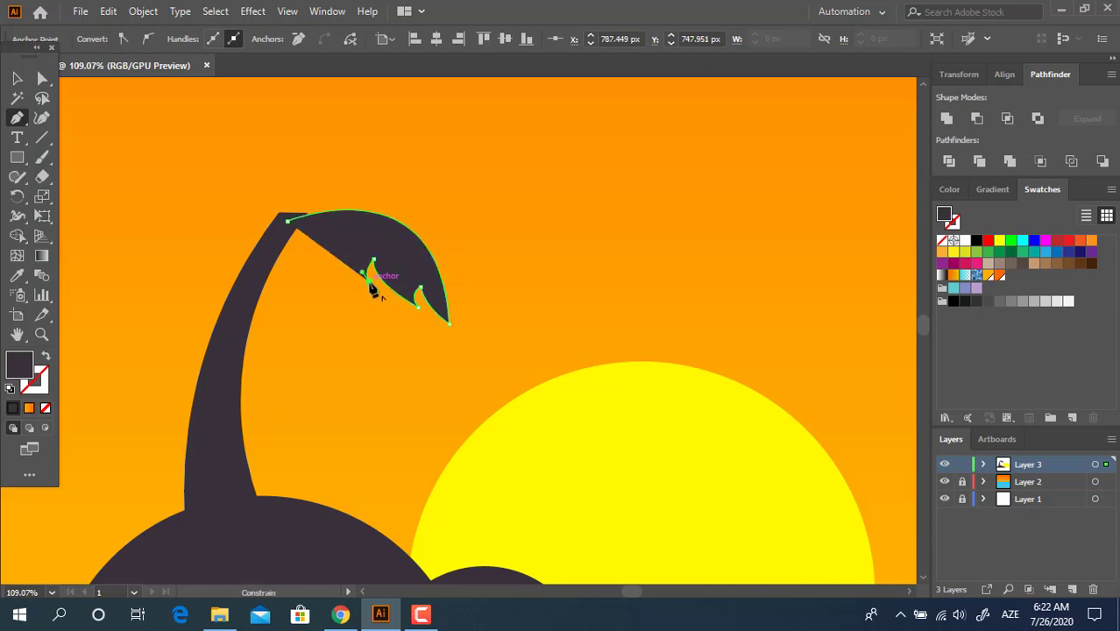
{"action": "left_click", "coordinate": [370, 282]}
{"action": "left_click_drag", "start_coordinate": [323, 239], "coordinate": [316, 204]}
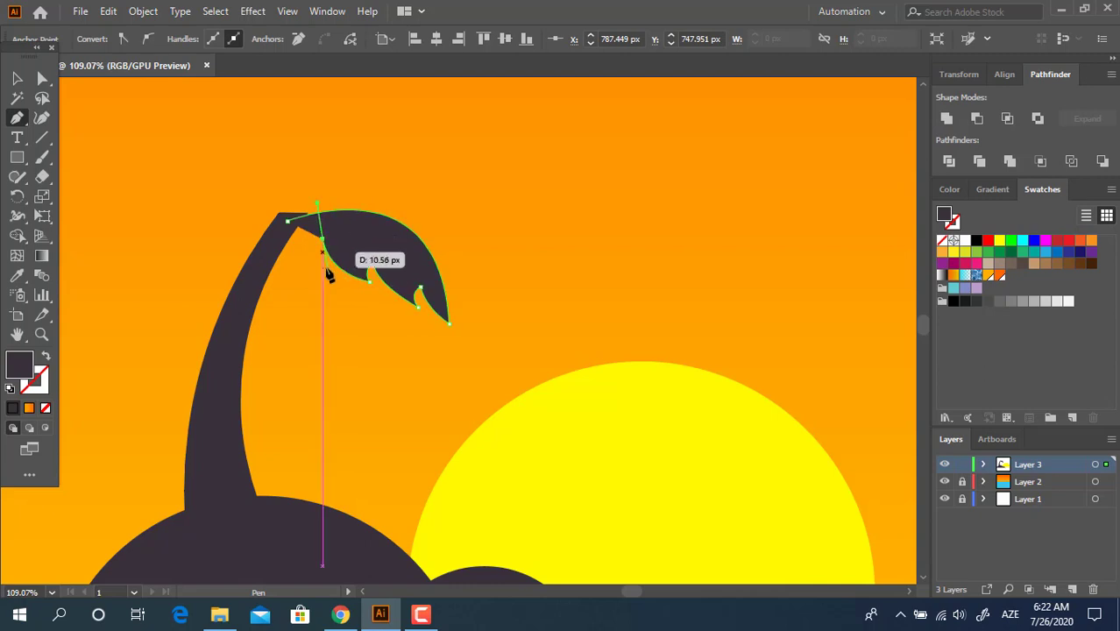
{"action": "left_click", "coordinate": [323, 240]}
{"action": "left_click_drag", "start_coordinate": [313, 249], "coordinate": [327, 267]}
{"action": "key", "text": "ctrl+z"}
{"action": "left_click", "coordinate": [323, 257]}
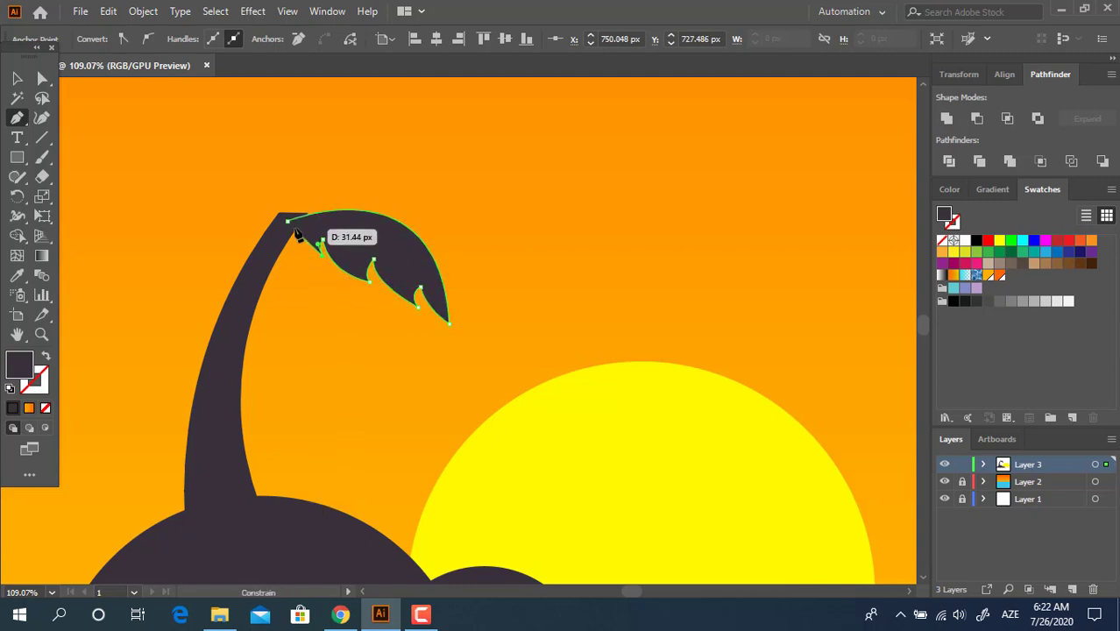
{"action": "left_click_drag", "start_coordinate": [288, 220], "coordinate": [290, 190]}
Refine the notches and points along the leaf's lower edge with the Curvature tool
{"action": "key", "text": "z"}
{"action": "left_click_drag", "start_coordinate": [347, 219], "coordinate": [434, 344]}
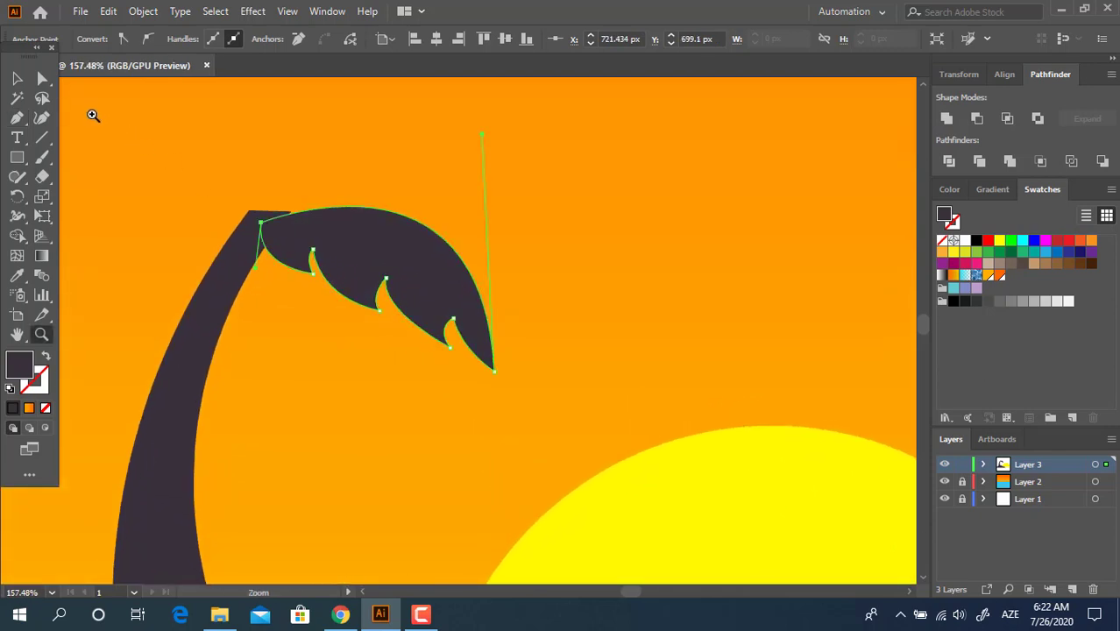
{"action": "left_click", "coordinate": [42, 119]}
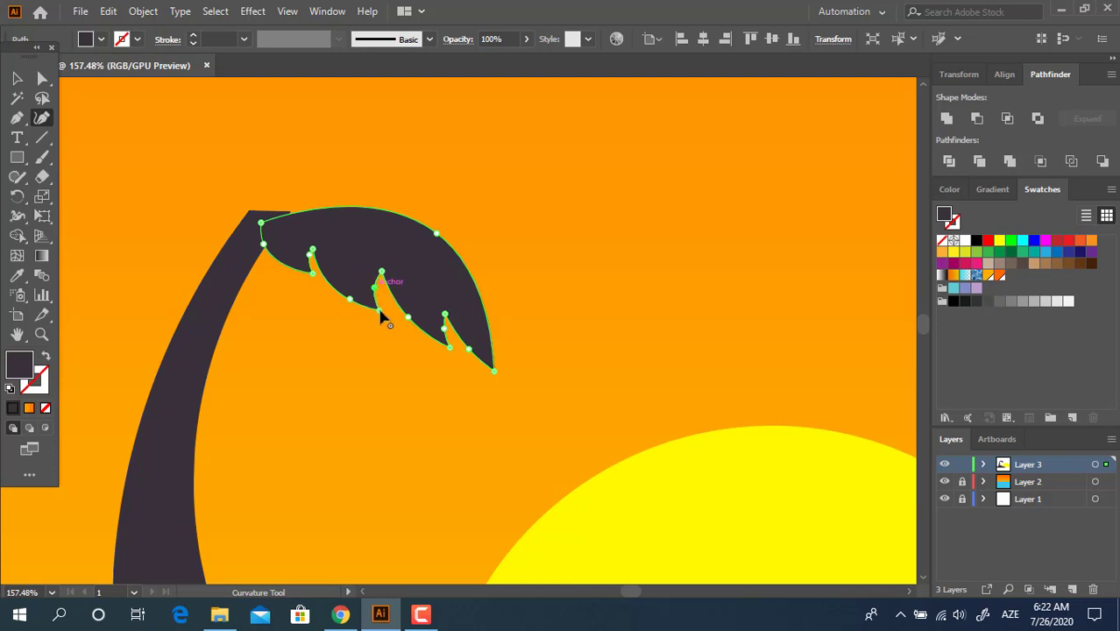
{"action": "left_click_drag", "start_coordinate": [380, 311], "coordinate": [385, 314]}
{"action": "left_click_drag", "start_coordinate": [312, 271], "coordinate": [309, 277]}
{"action": "left_click", "coordinate": [18, 79]}
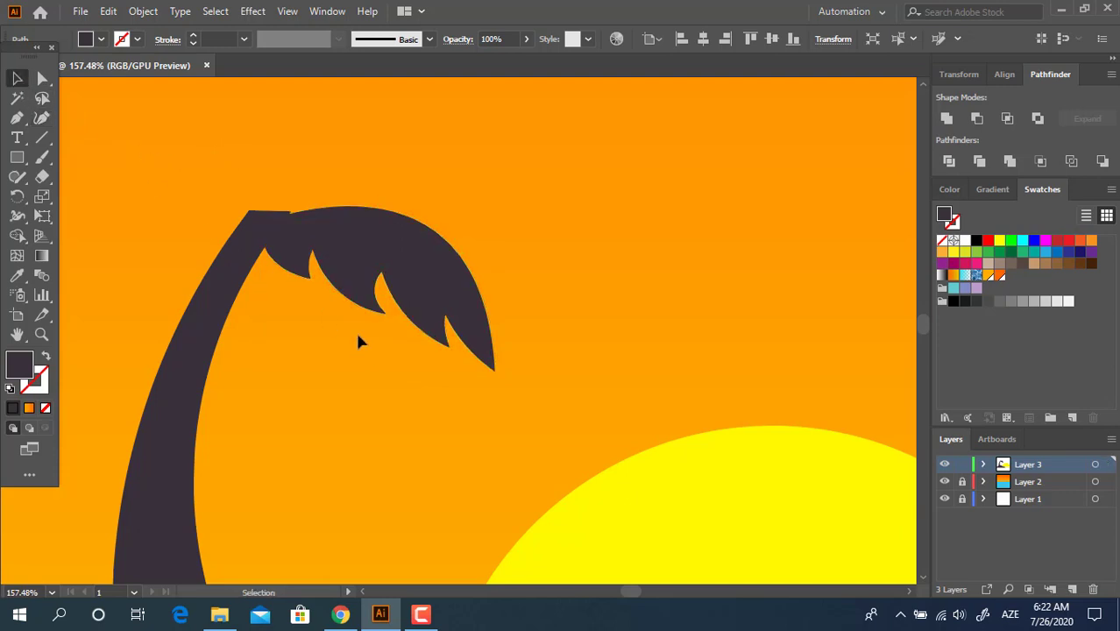
{"action": "left_click", "coordinate": [355, 331]}
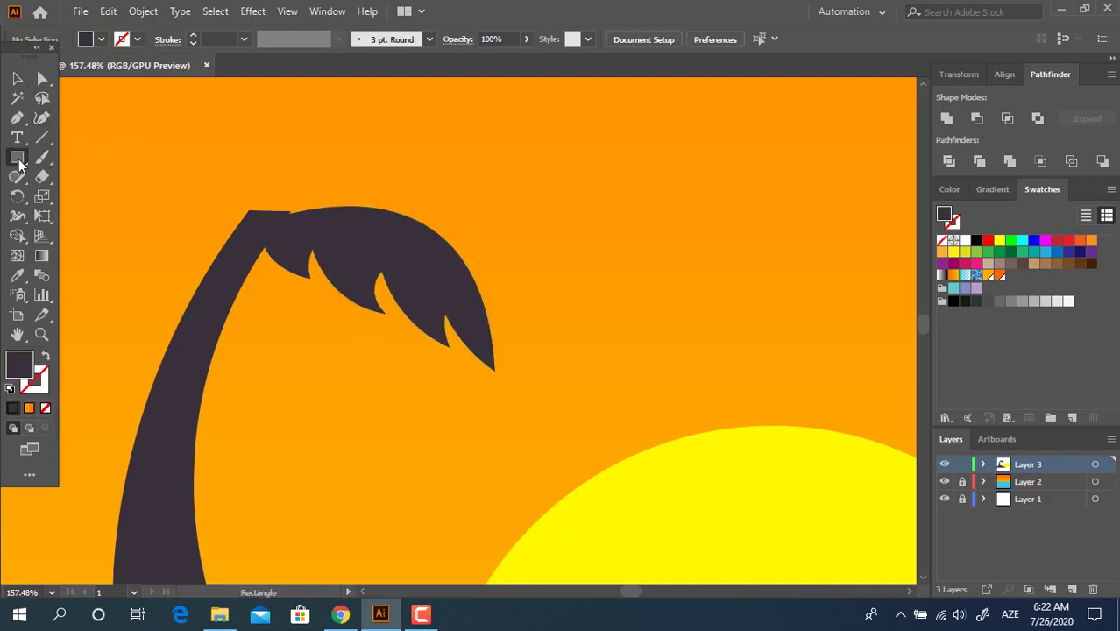
Draw a narrow ellipse about 24 by 6 px beside the palm leaf and tilt it diagonally up to the right
{"action": "left_click_drag", "start_coordinate": [20, 163], "coordinate": [59, 158]}
{"action": "left_click", "coordinate": [81, 197]}
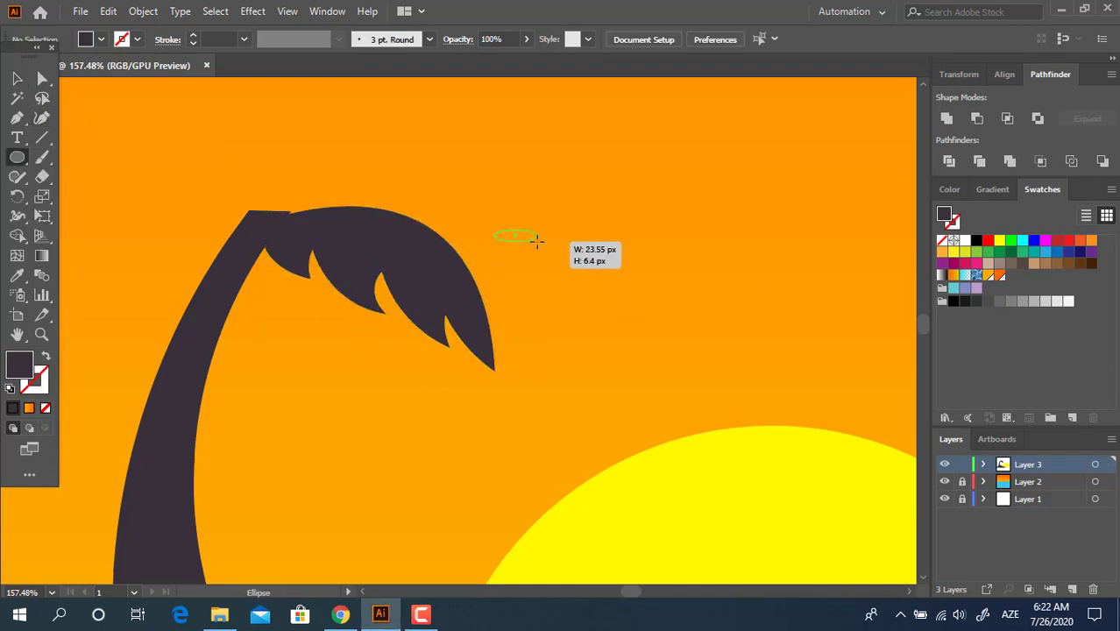
{"action": "mouse_move", "coordinate": [537, 242]}
{"action": "left_mouse_down"}
{"action": "mouse_move", "coordinate": [666, 238]}
{"action": "mouse_move", "coordinate": [527, 207]}
{"action": "left_mouse_up"}
{"action": "left_click", "coordinate": [16, 79]}
{"action": "mouse_move", "coordinate": [552, 261]}
{"action": "left_mouse_down"}
{"action": "mouse_move", "coordinate": [295, 305]}
{"action": "mouse_move", "coordinate": [299, 288]}
{"action": "left_mouse_up"}
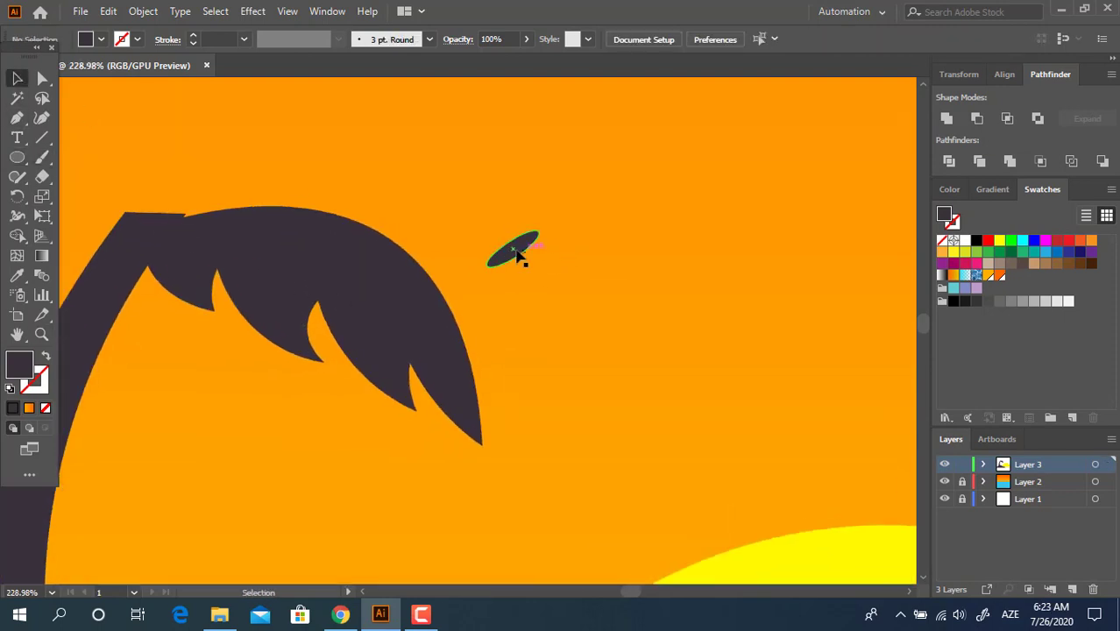
Place the tilted ellipse on the palm leaf's outer upper edge and an upright copy across the edge nearer the trunk
{"action": "left_click_drag", "start_coordinate": [431, 260], "coordinate": [268, 107]}
{"action": "scroll", "coordinate": [335, 184], "scroll_direction": "up", "scroll_amount": 5}
{"action": "key", "text": "z"}
{"action": "left_click_drag", "start_coordinate": [415, 183], "coordinate": [216, 225]}
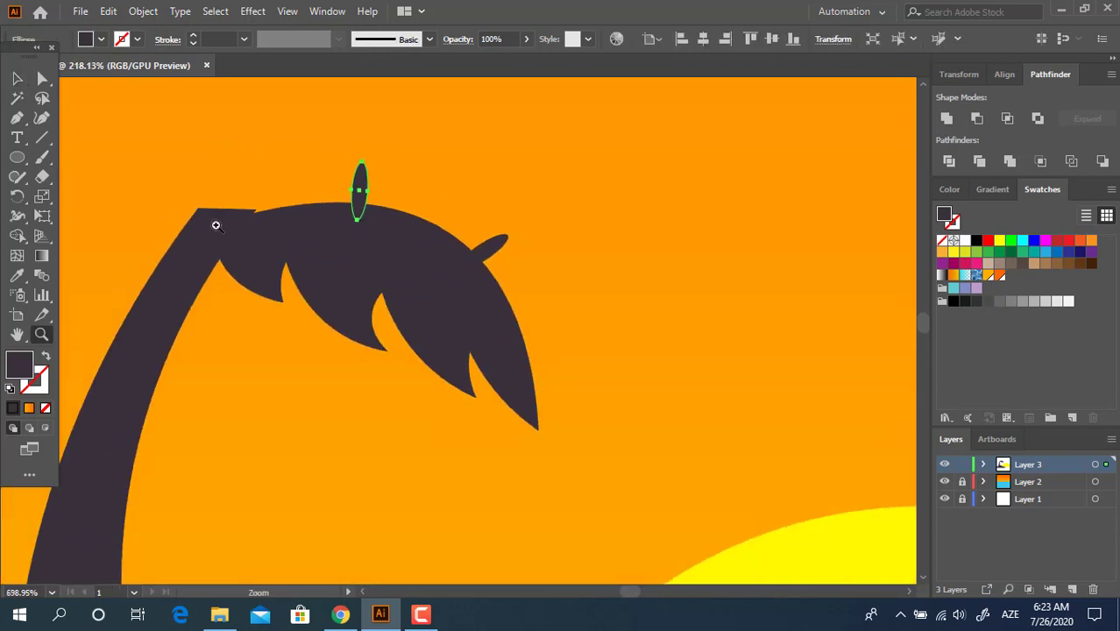
Cut the two ellipses out of the palm leaf with Minus Front to notch its upper edge
{"action": "left_click", "coordinate": [18, 80]}
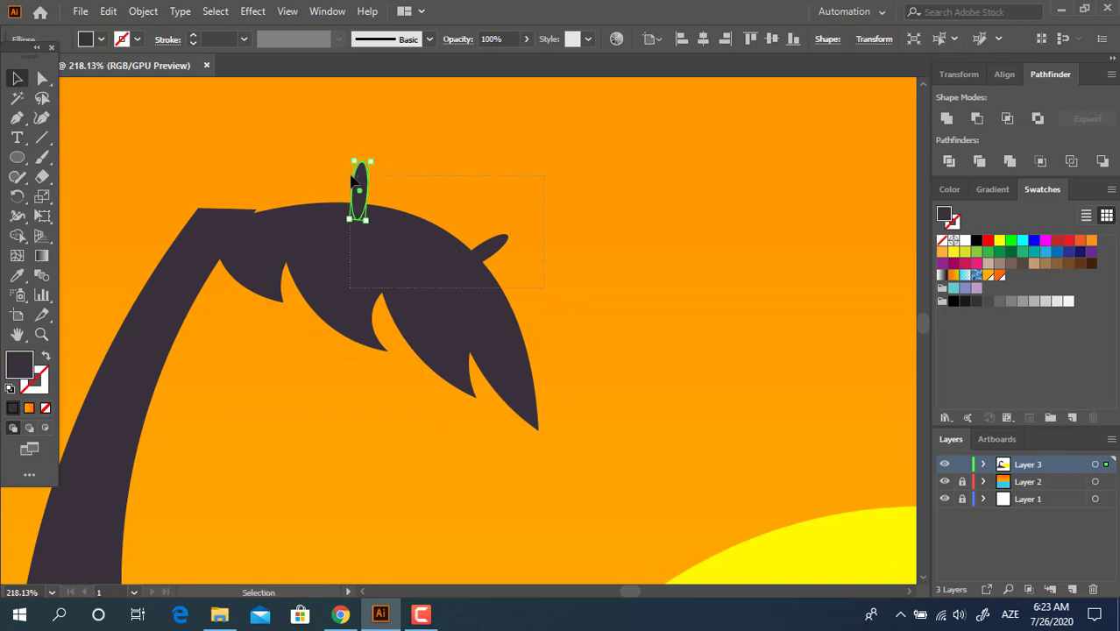
{"action": "left_click_drag", "start_coordinate": [353, 181], "coordinate": [351, 178]}
{"action": "left_click", "coordinate": [976, 119]}
{"action": "left_click", "coordinate": [755, 252]}
Duplicate the notched palm leaf to the left of the trunk's top
{"action": "key", "text": "z"}
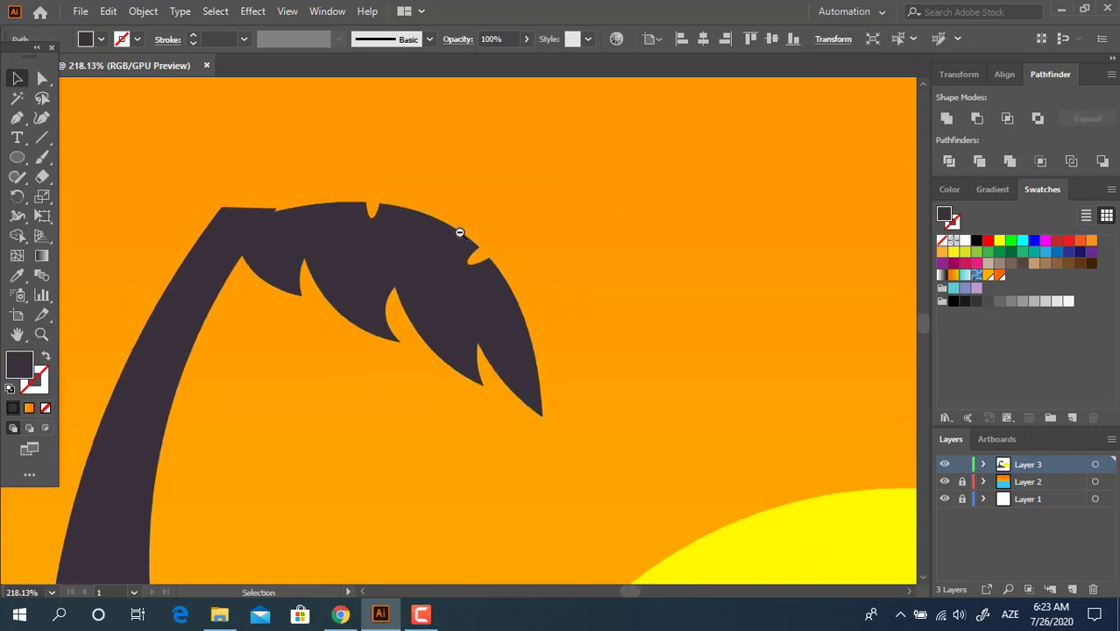
{"action": "left_click_drag", "start_coordinate": [460, 232], "coordinate": [274, 191]}
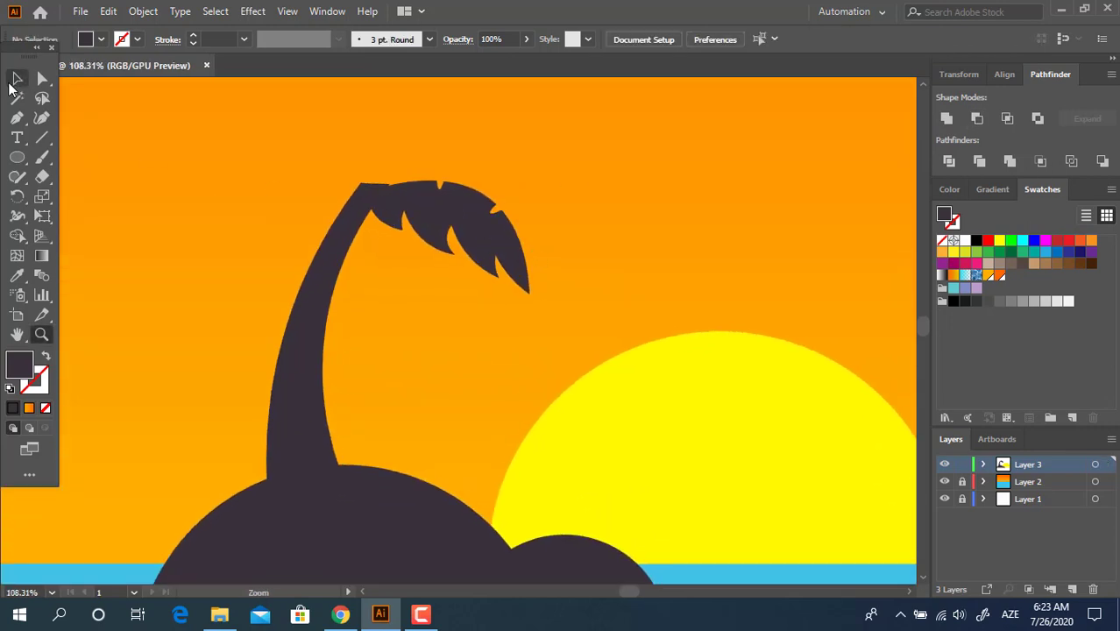
{"action": "left_click_drag", "start_coordinate": [473, 228], "coordinate": [283, 226]}
{"action": "right_click", "coordinate": [273, 210]}
{"action": "mouse_move", "coordinate": [358, 474]}
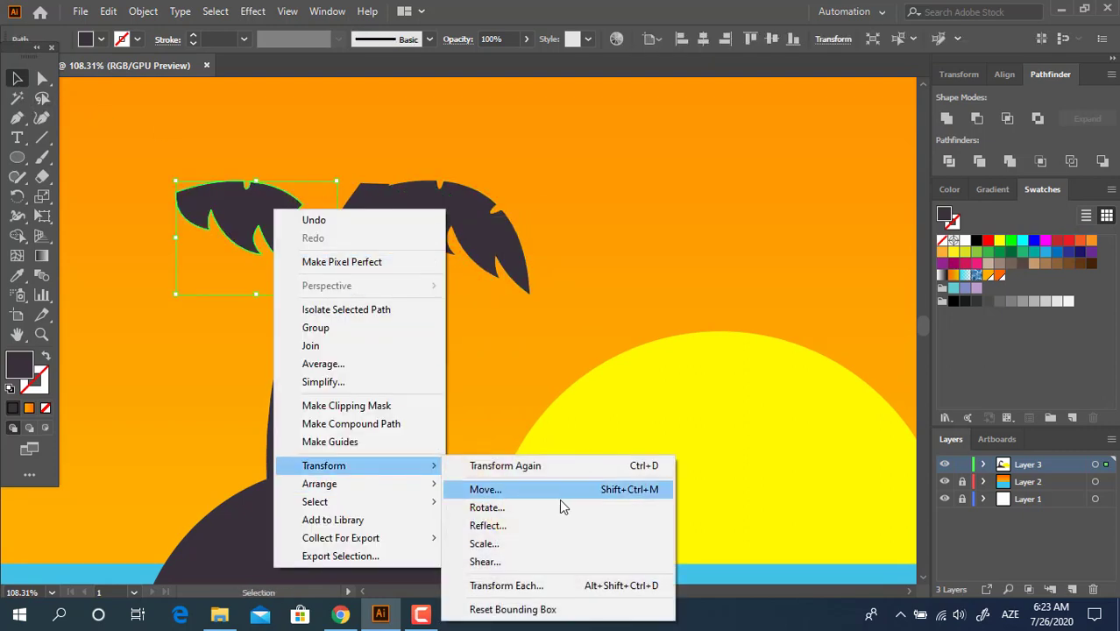
{"action": "left_click", "coordinate": [533, 457]}
{"action": "left_click", "coordinate": [141, 263]}
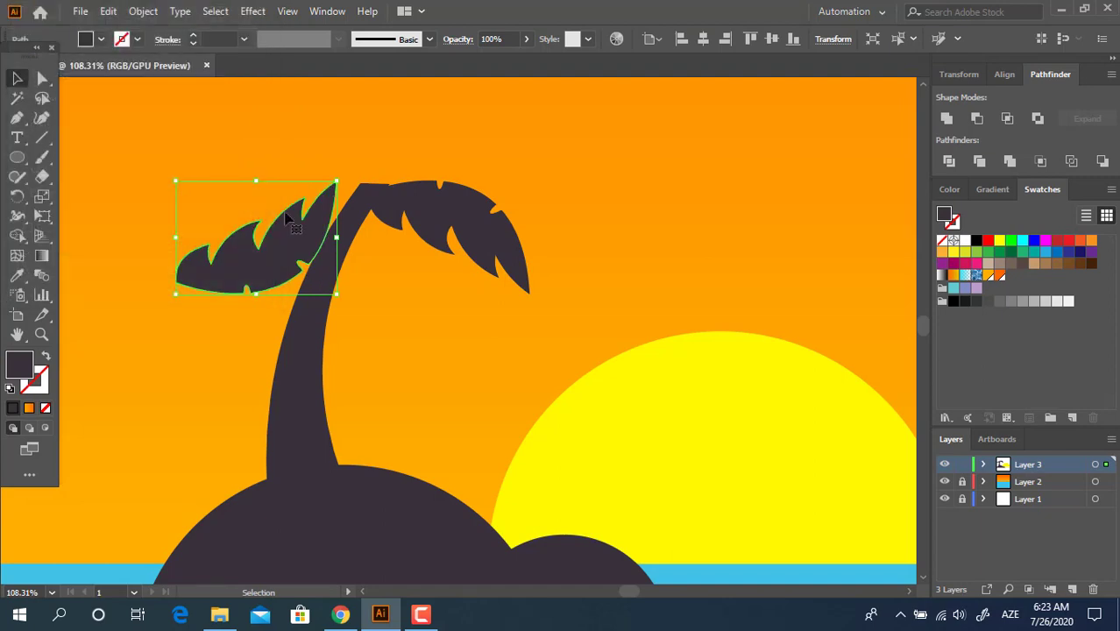
{"action": "key", "text": "ctrl+z"}
Reflect the leaf copy across the vertical axis, then tilt it and join it to the trunk's top on the left
{"action": "right_click", "coordinate": [257, 228]}
{"action": "mouse_move", "coordinate": [399, 488]}
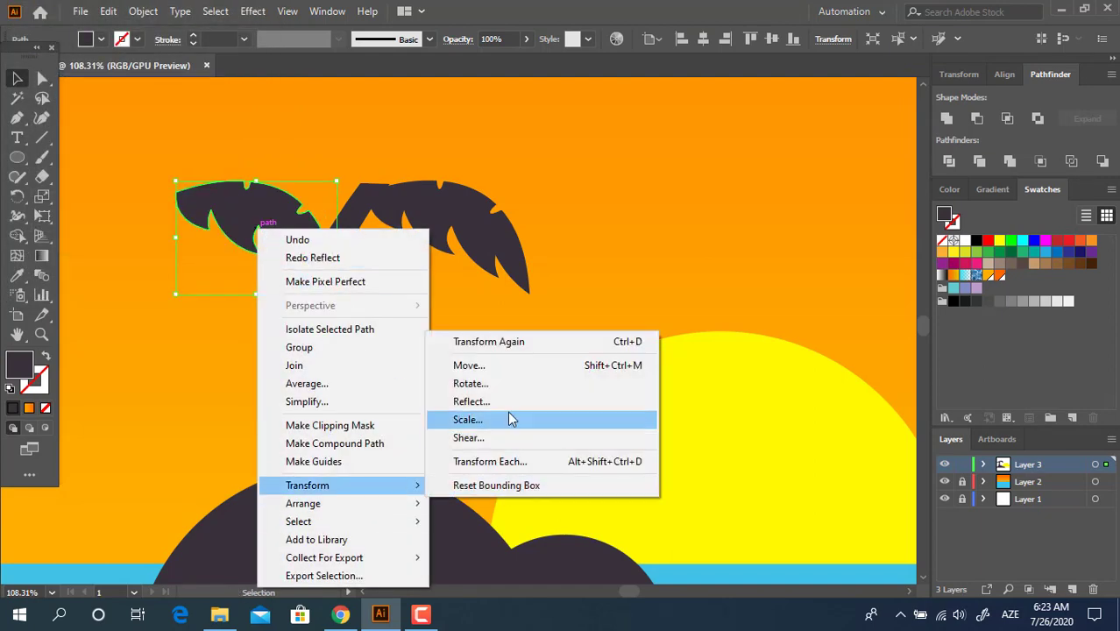
{"action": "left_click", "coordinate": [509, 401]}
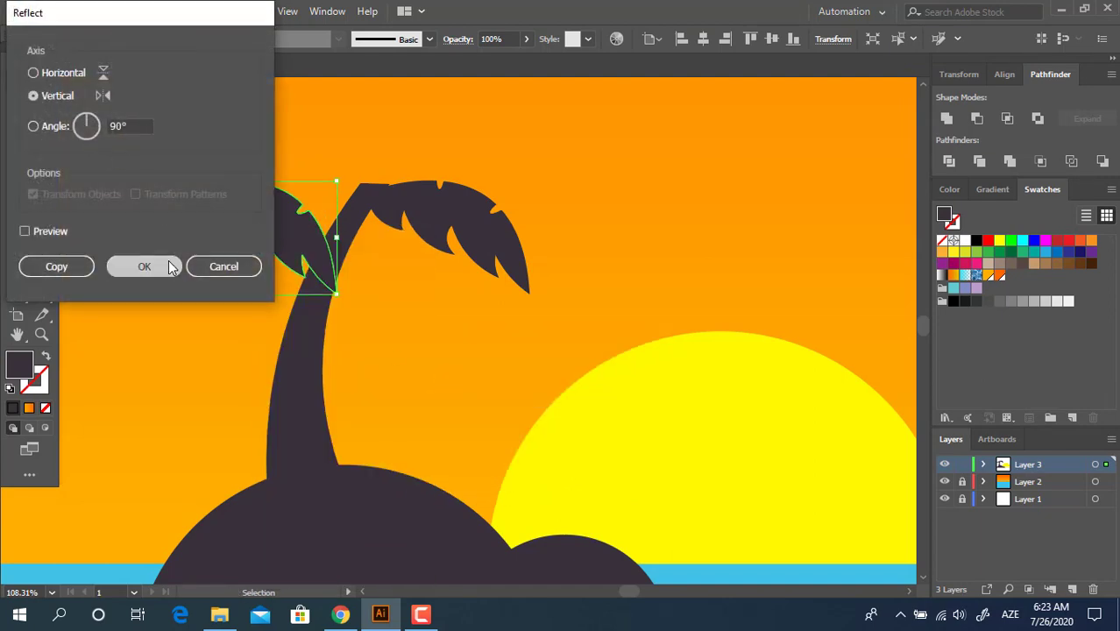
{"action": "left_click", "coordinate": [172, 267]}
{"action": "left_click_drag", "start_coordinate": [305, 220], "coordinate": [445, 370]}
{"action": "left_click", "coordinate": [366, 247]}
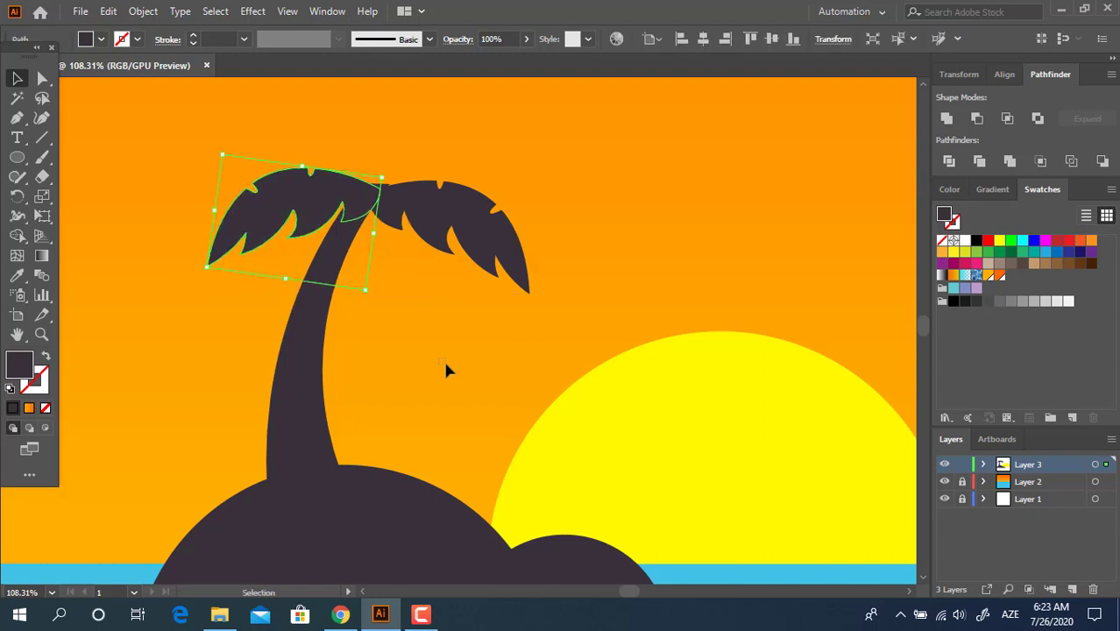
{"action": "left_click", "coordinate": [445, 370]}
Duplicate the left leaf below itself and rotate the copy so it hangs more steeply beside the trunk
{"action": "left_click_drag", "start_coordinate": [347, 195], "coordinate": [375, 232]}
{"action": "left_click", "coordinate": [429, 329]}
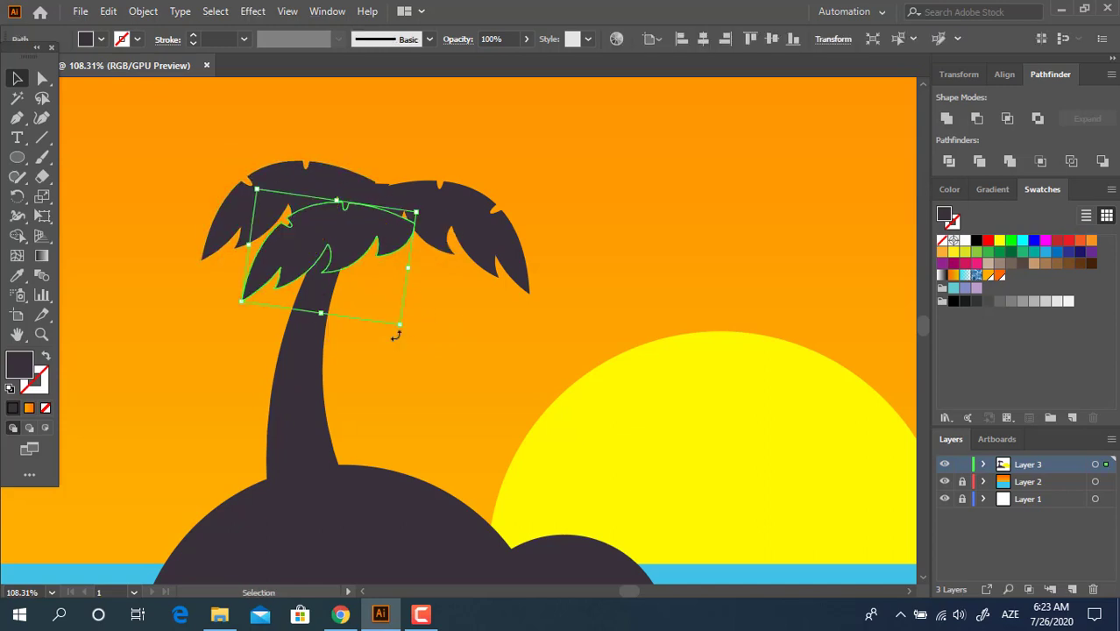
{"action": "left_click_drag", "start_coordinate": [396, 335], "coordinate": [410, 298]}
{"action": "left_click", "coordinate": [426, 314]}
{"action": "left_click_drag", "start_coordinate": [363, 218], "coordinate": [340, 216]}
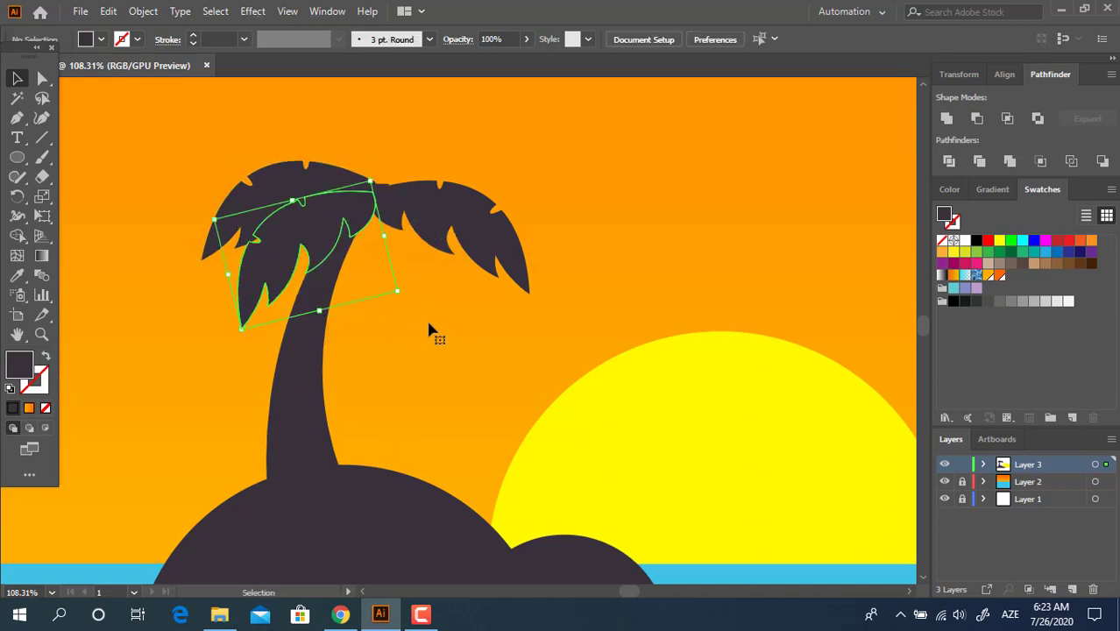
Shrink the lower left leaf and fit it under the large left leaf, against the trunk
{"action": "left_click", "coordinate": [429, 328]}
{"action": "left_click", "coordinate": [276, 243]}
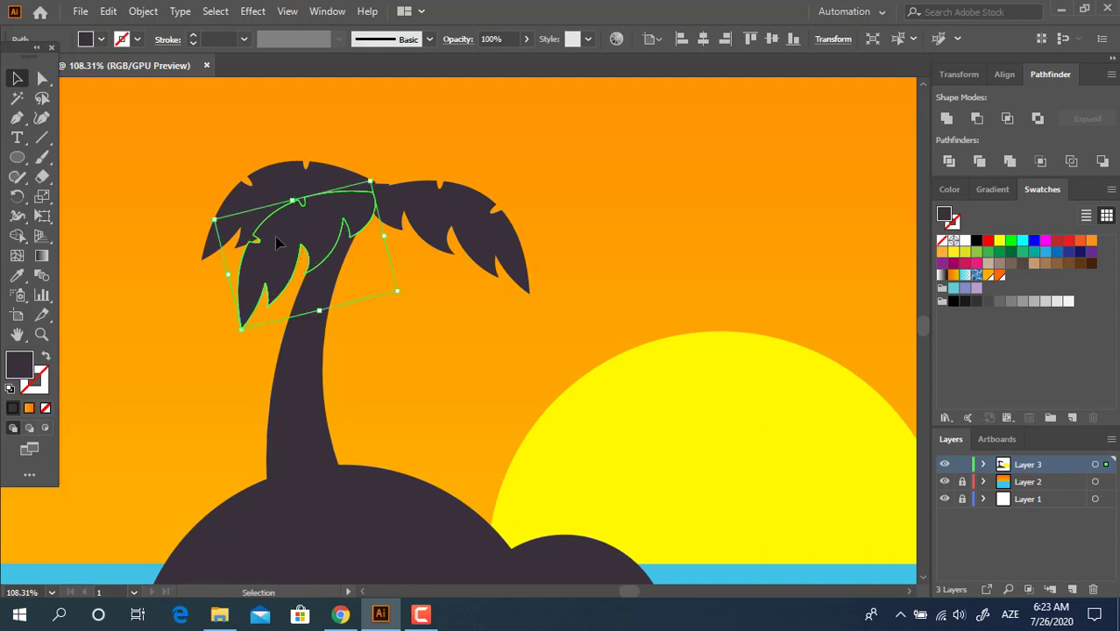
{"action": "left_click_drag", "start_coordinate": [243, 330], "coordinate": [311, 306]}
{"action": "left_click", "coordinate": [468, 395]}
{"action": "left_click_drag", "start_coordinate": [318, 225], "coordinate": [316, 228]}
{"action": "left_click", "coordinate": [400, 303]}
Duplicate the small leaf to the trunk's right side and rotate the copy so it points down to the right
{"action": "left_click_drag", "start_coordinate": [297, 266], "coordinate": [372, 287]}
{"action": "left_click", "coordinate": [378, 307]}
{"action": "left_click", "coordinate": [522, 447]}
{"action": "left_click", "coordinate": [461, 372]}
{"action": "left_click", "coordinate": [231, 398]}
{"action": "left_click_drag", "start_coordinate": [474, 307], "coordinate": [455, 236]}
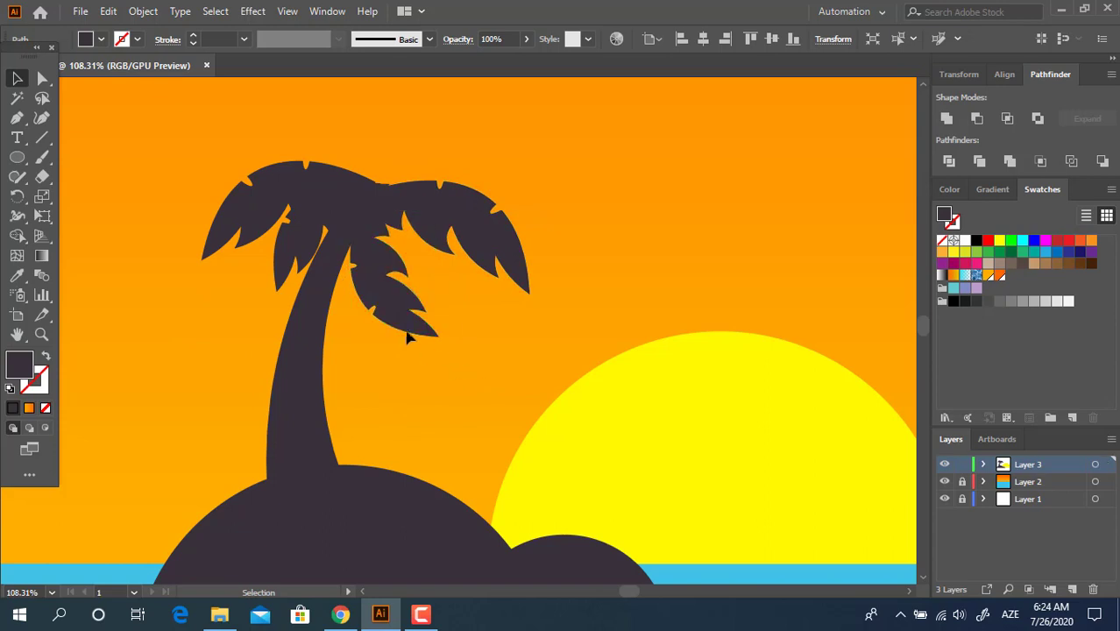
Reflect the small leaf on the trunk's right side across the vertical axis
{"action": "right_click", "coordinate": [396, 239]}
{"action": "mouse_move", "coordinate": [517, 496]}
{"action": "left_click", "coordinate": [610, 412]}
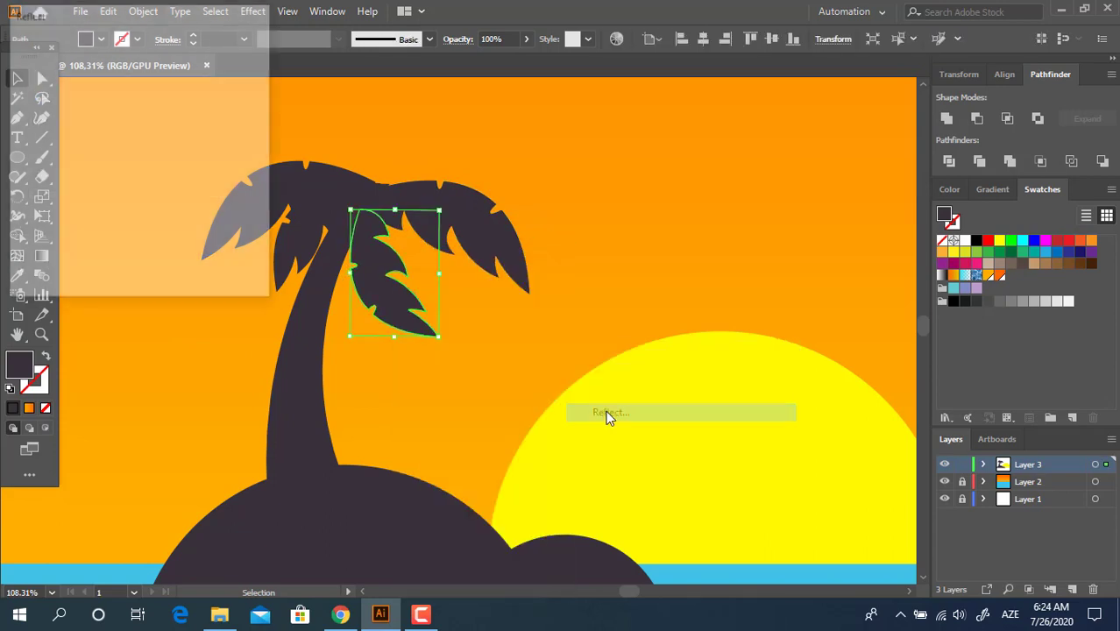
{"action": "left_click", "coordinate": [145, 267]}
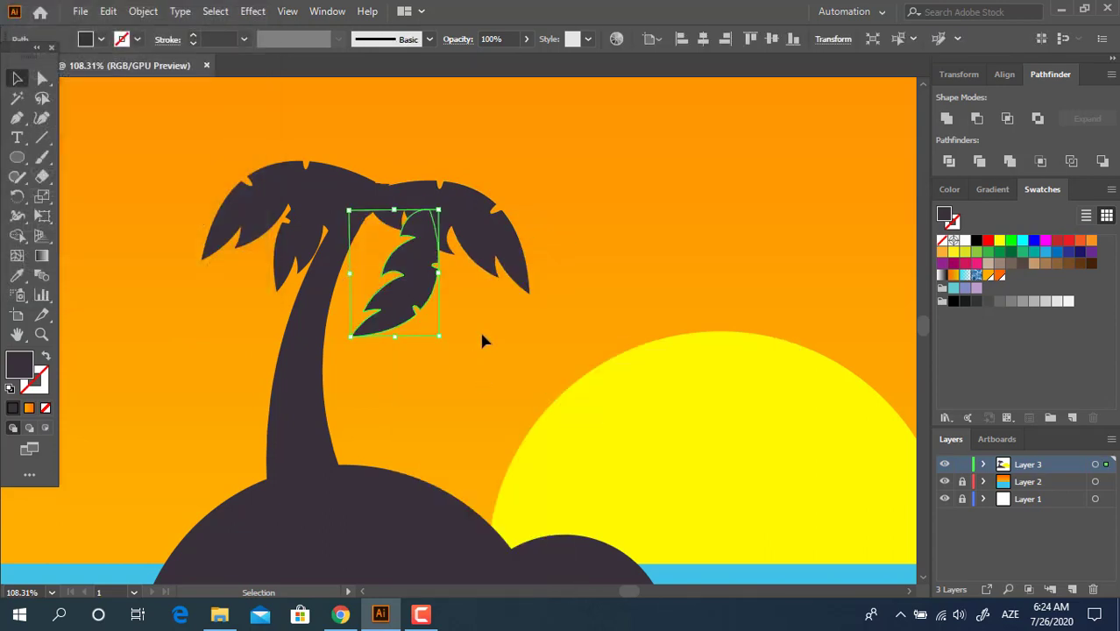
Rotate the reflected small leaf to hang downward and attach it to the trunk's top on the right
{"action": "left_click", "coordinate": [413, 318]}
{"action": "left_click_drag", "start_coordinate": [448, 352], "coordinate": [479, 326]}
{"action": "left_click_drag", "start_coordinate": [414, 293], "coordinate": [405, 281]}
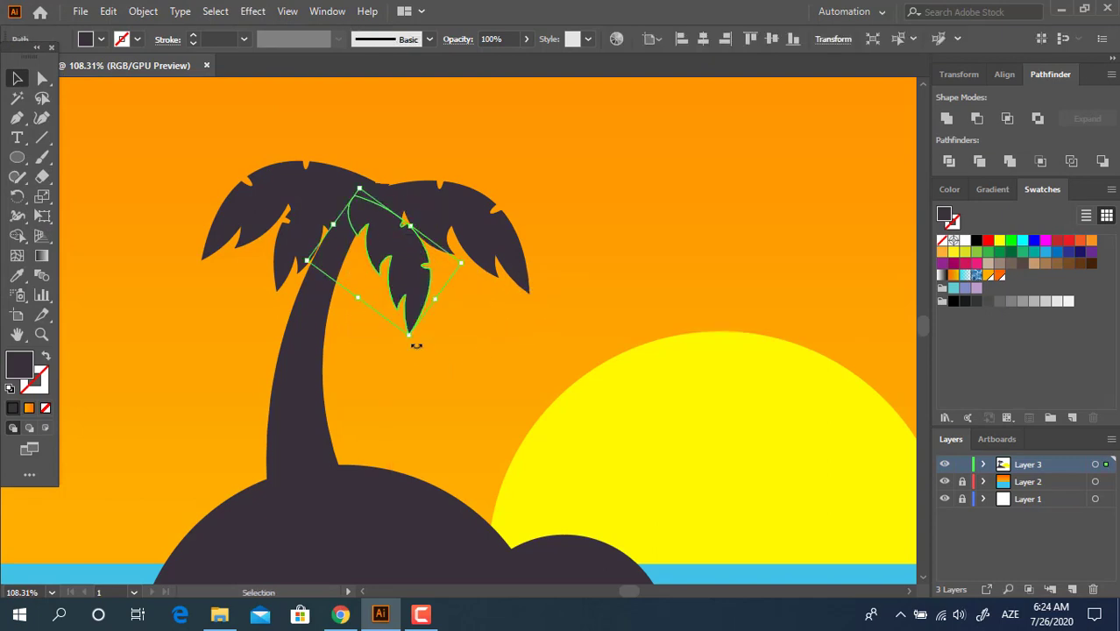
{"action": "left_click_drag", "start_coordinate": [414, 343], "coordinate": [378, 345]}
{"action": "left_click_drag", "start_coordinate": [397, 262], "coordinate": [379, 262]}
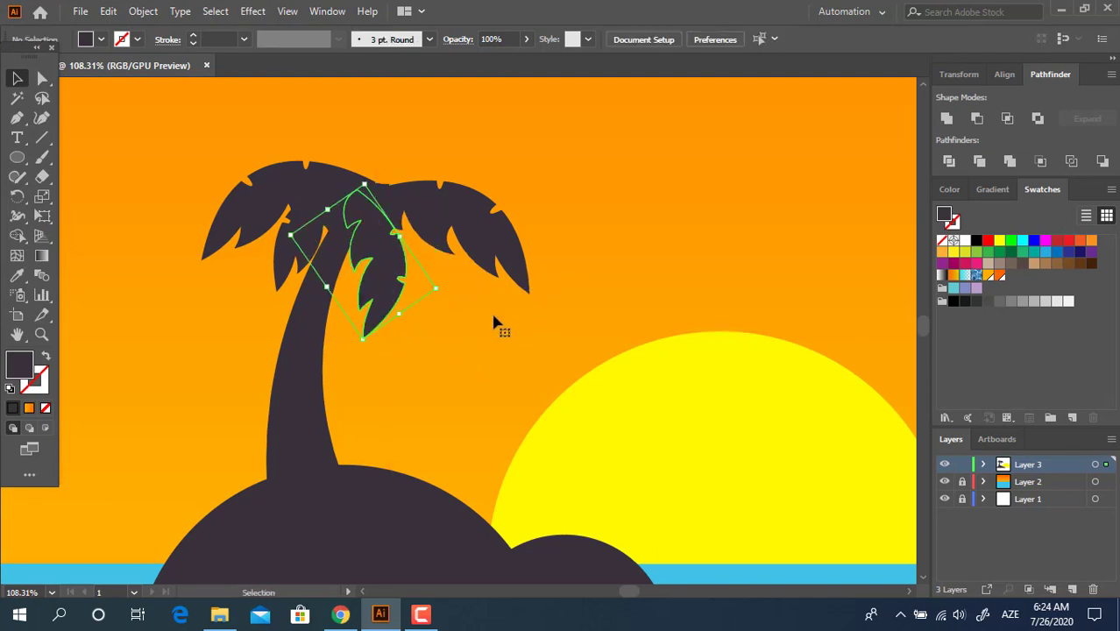
{"action": "left_click", "coordinate": [493, 315]}
Adjust the position of the small left leaf so it sits slightly lower and closer to the trunk
{"action": "scroll", "coordinate": [405, 282], "scroll_direction": "down", "scroll_amount": 3}
{"action": "scroll", "coordinate": [395, 287], "scroll_direction": "up", "scroll_amount": 5}
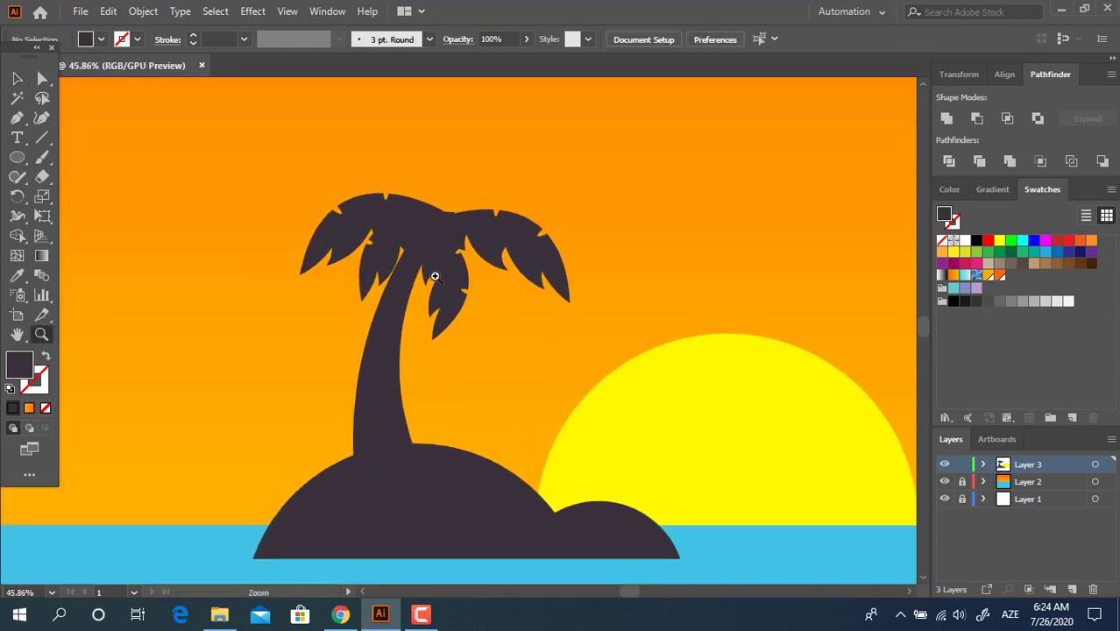
{"action": "left_click", "coordinate": [16, 80]}
{"action": "left_click_drag", "start_coordinate": [394, 252], "coordinate": [429, 273]}
{"action": "left_click", "coordinate": [553, 438]}
Rotate the large left leaf so its tip rises, keeping its base at the trunk's top
{"action": "key", "text": "z"}
{"action": "left_click_drag", "start_coordinate": [534, 361], "coordinate": [467, 378]}
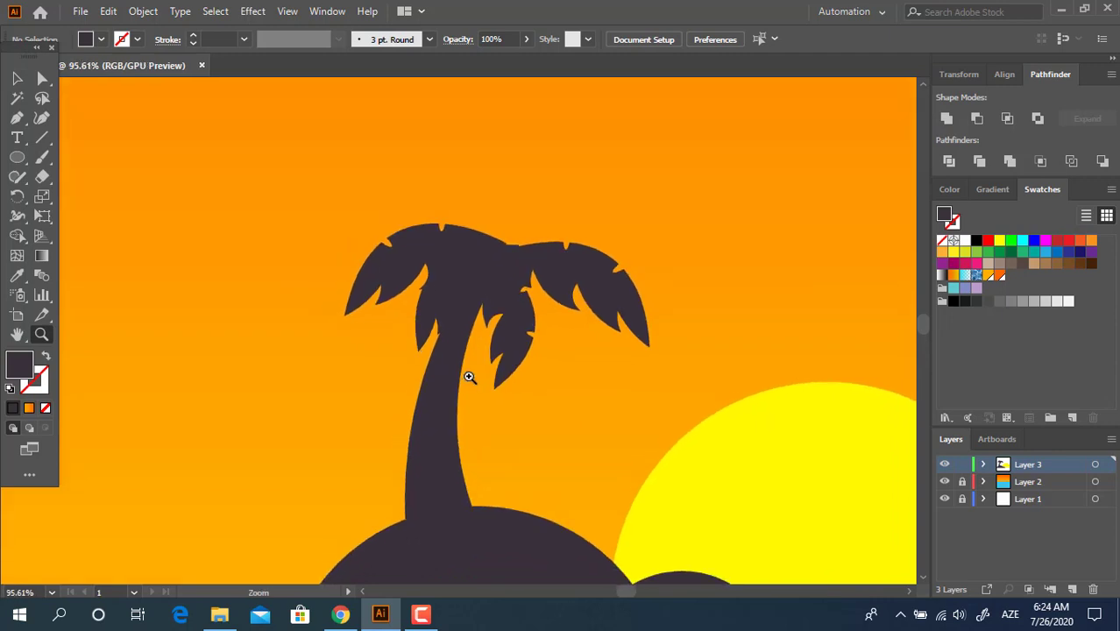
{"action": "left_click_drag", "start_coordinate": [428, 279], "coordinate": [469, 273]}
{"action": "left_click_drag", "start_coordinate": [469, 332], "coordinate": [427, 284]}
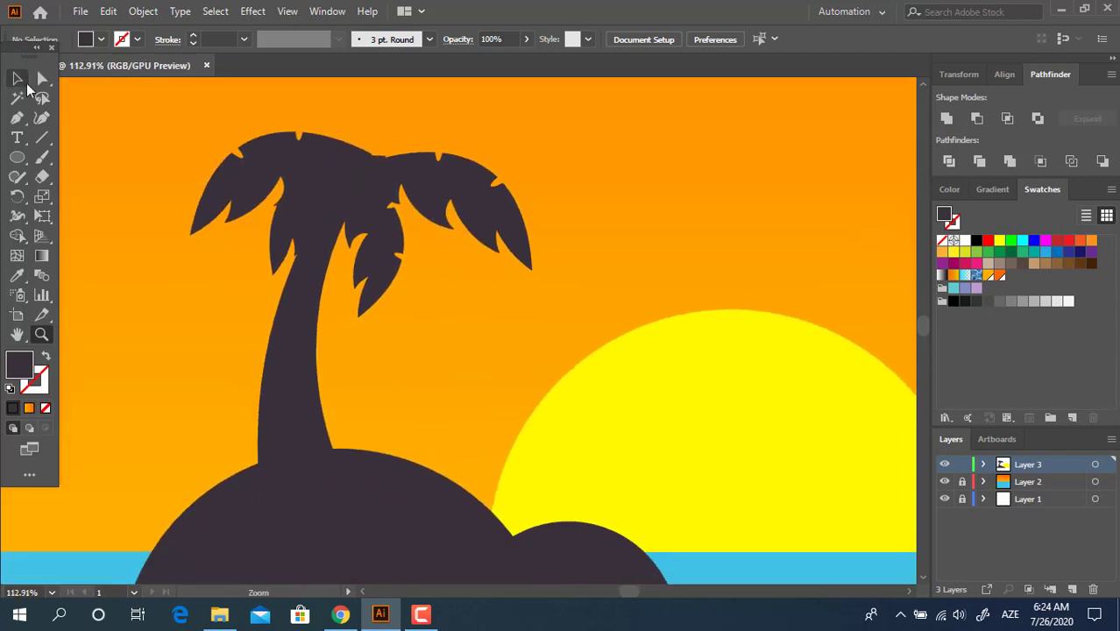
{"action": "left_click", "coordinate": [373, 156]}
{"action": "left_click_drag", "start_coordinate": [378, 134], "coordinate": [350, 151]}
{"action": "left_click", "coordinate": [406, 251]}
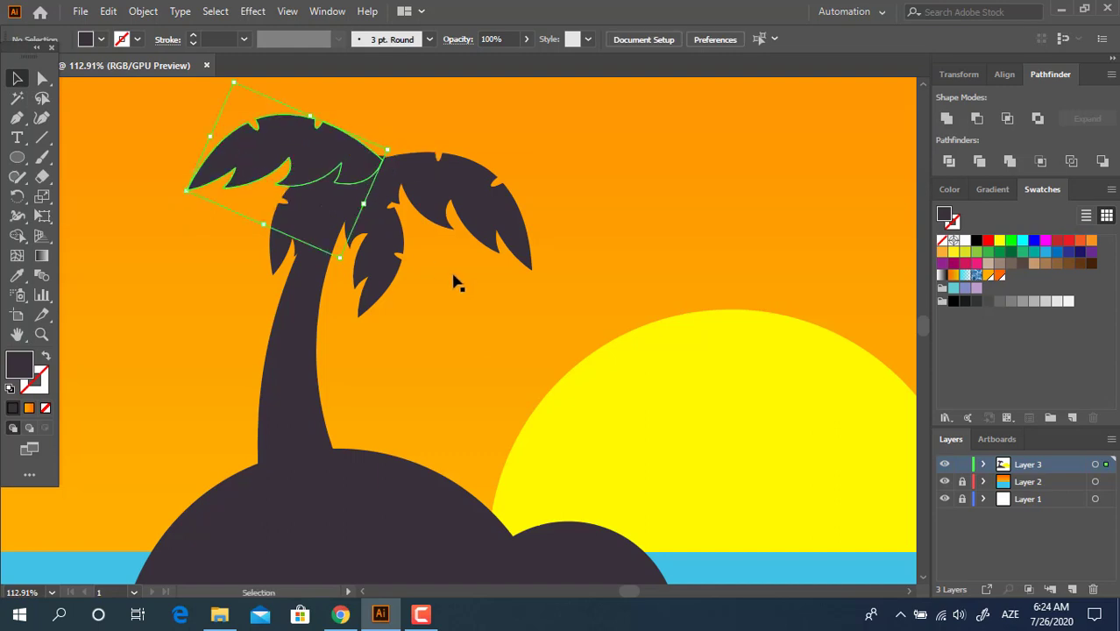
{"action": "left_click", "coordinate": [455, 275]}
Rotate the small left leaf outward from the trunk and move it up beneath the large left leaf
{"action": "key", "text": "z"}
{"action": "left_click_drag", "start_coordinate": [386, 252], "coordinate": [267, 256]}
{"action": "left_click_drag", "start_coordinate": [354, 239], "coordinate": [535, 326]}
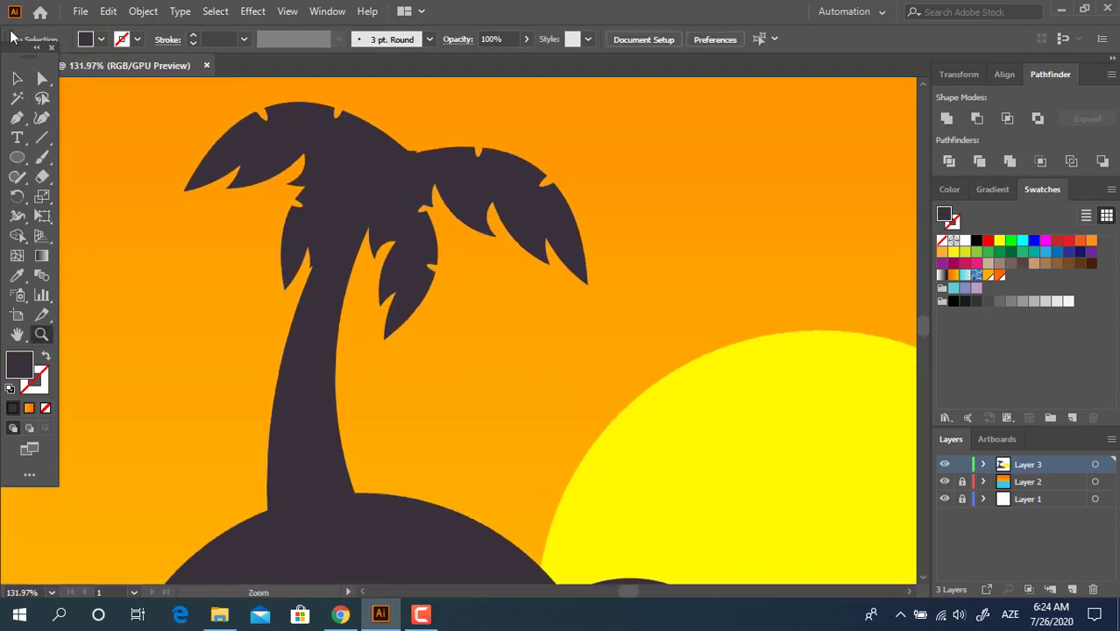
{"action": "left_click_drag", "start_coordinate": [296, 226], "coordinate": [261, 243]}
{"action": "left_click_drag", "start_coordinate": [252, 309], "coordinate": [274, 281]}
{"action": "left_click", "coordinate": [468, 336]}
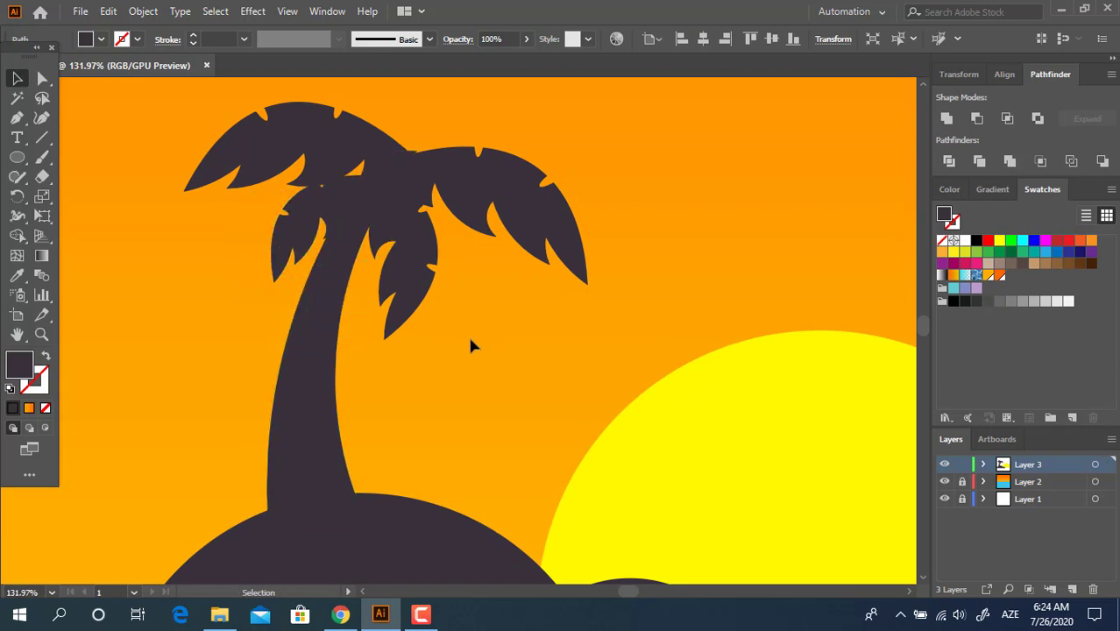
{"action": "left_click_drag", "start_coordinate": [321, 215], "coordinate": [323, 198]}
{"action": "left_click", "coordinate": [448, 338]}
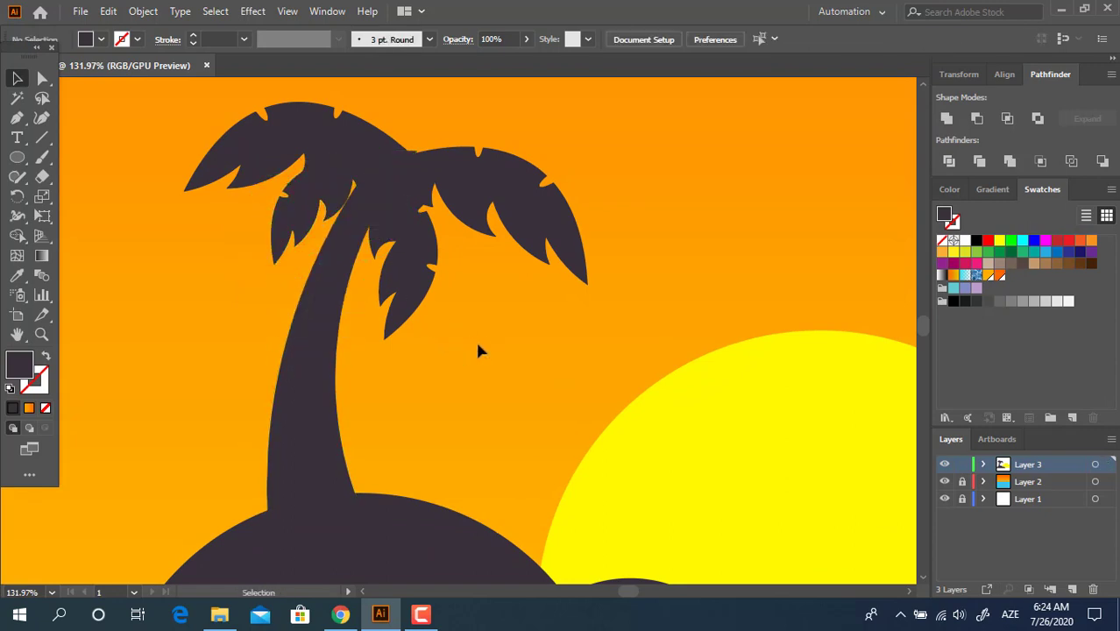
Shift the small right leaf slightly up and to the right, away from the trunk
{"action": "key", "text": "z"}
{"action": "left_click_drag", "start_coordinate": [474, 266], "coordinate": [427, 326]}
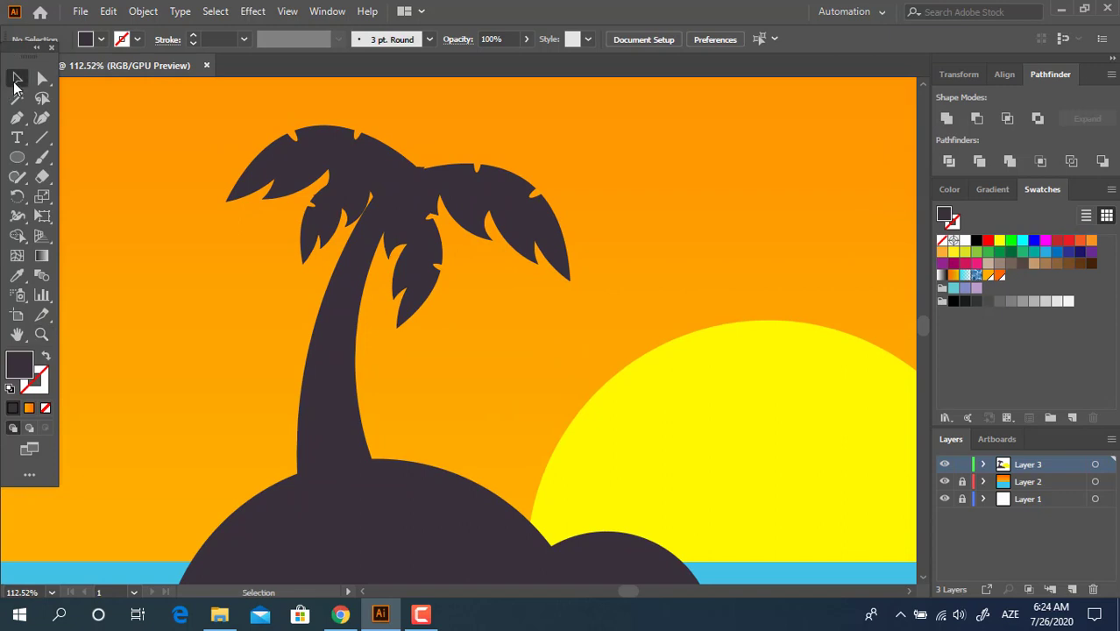
{"action": "left_click", "coordinate": [15, 79]}
{"action": "left_click_drag", "start_coordinate": [427, 268], "coordinate": [440, 260]}
{"action": "left_click", "coordinate": [555, 353]}
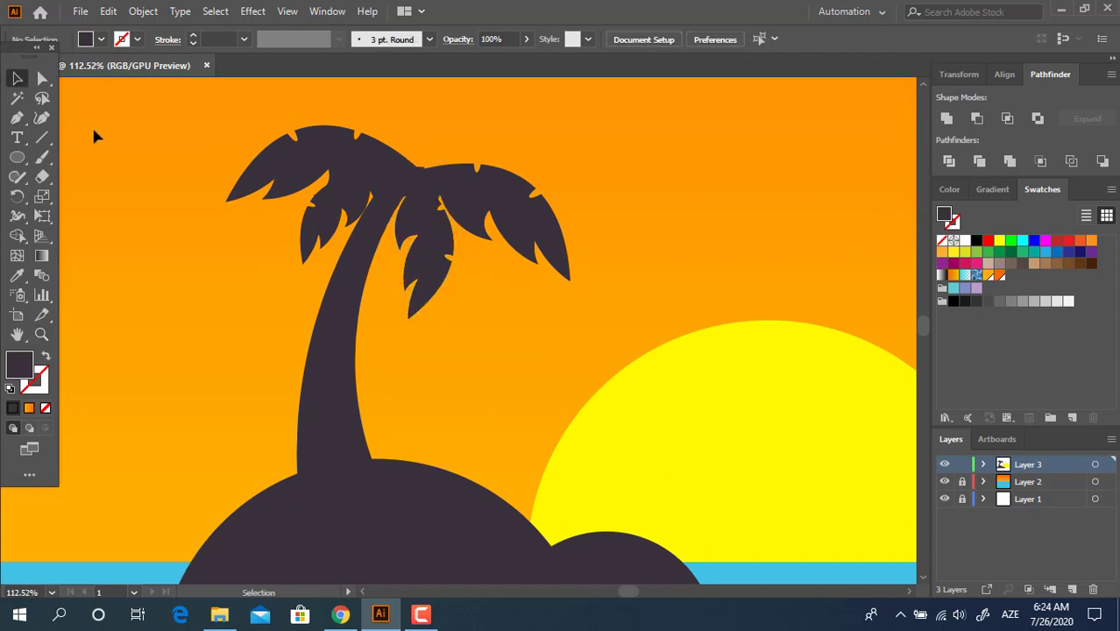
Draw a closed shape over the junction of the leaves with the Pen tool and round its outline with the Curvature tool
{"action": "left_click", "coordinate": [405, 191]}
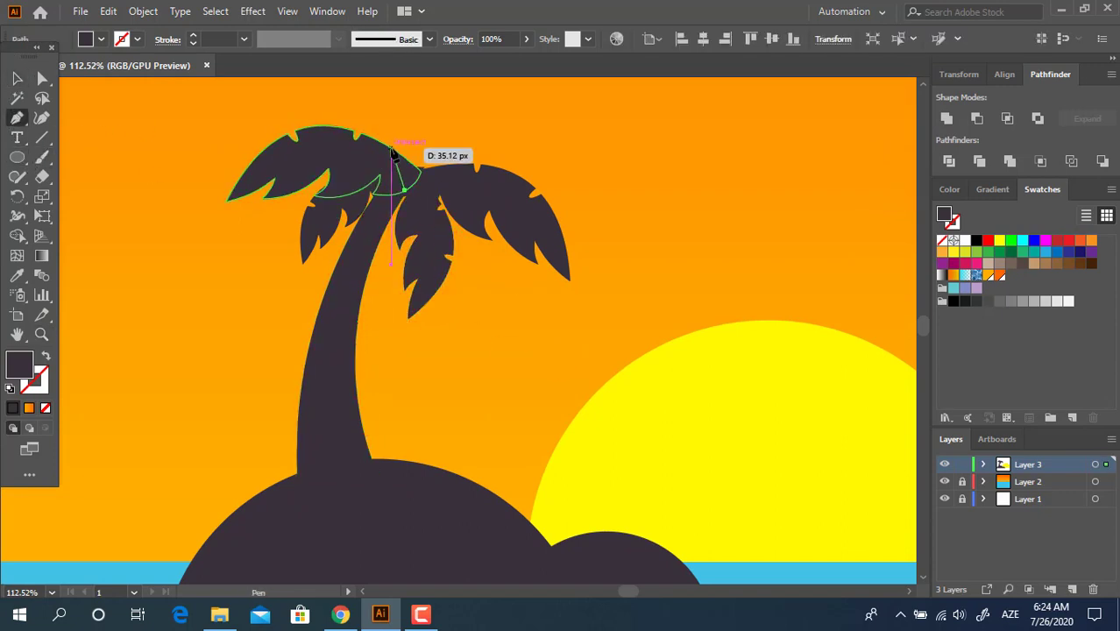
{"action": "left_click_drag", "start_coordinate": [390, 147], "coordinate": [493, 202]}
{"action": "left_click", "coordinate": [404, 191]}
{"action": "key", "text": "z"}
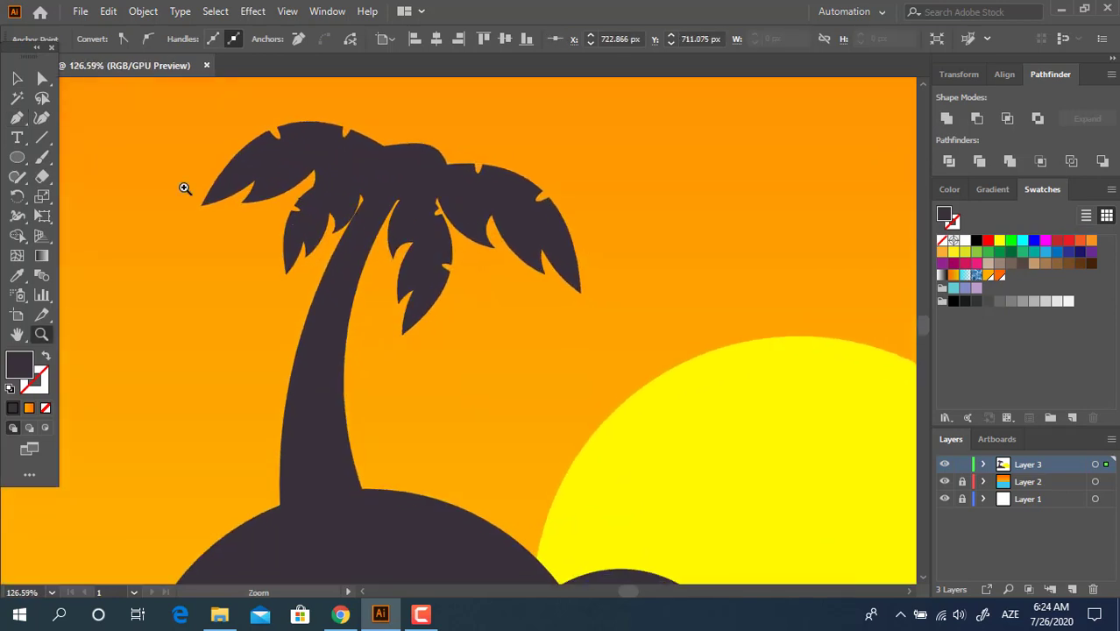
{"action": "left_click", "coordinate": [44, 120]}
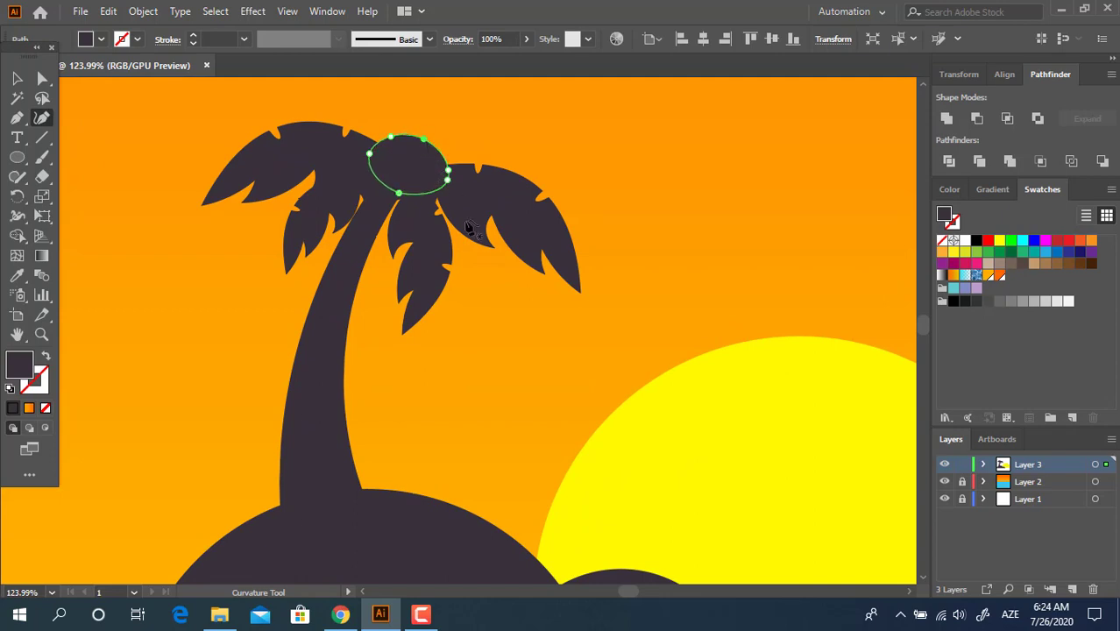
{"action": "left_click", "coordinate": [17, 77]}
{"action": "left_click", "coordinate": [540, 304]}
Rotate the small right leaf slightly outward and nudge it up under the large right leaf
{"action": "key", "text": "z"}
{"action": "left_click_drag", "start_coordinate": [417, 229], "coordinate": [285, 229]}
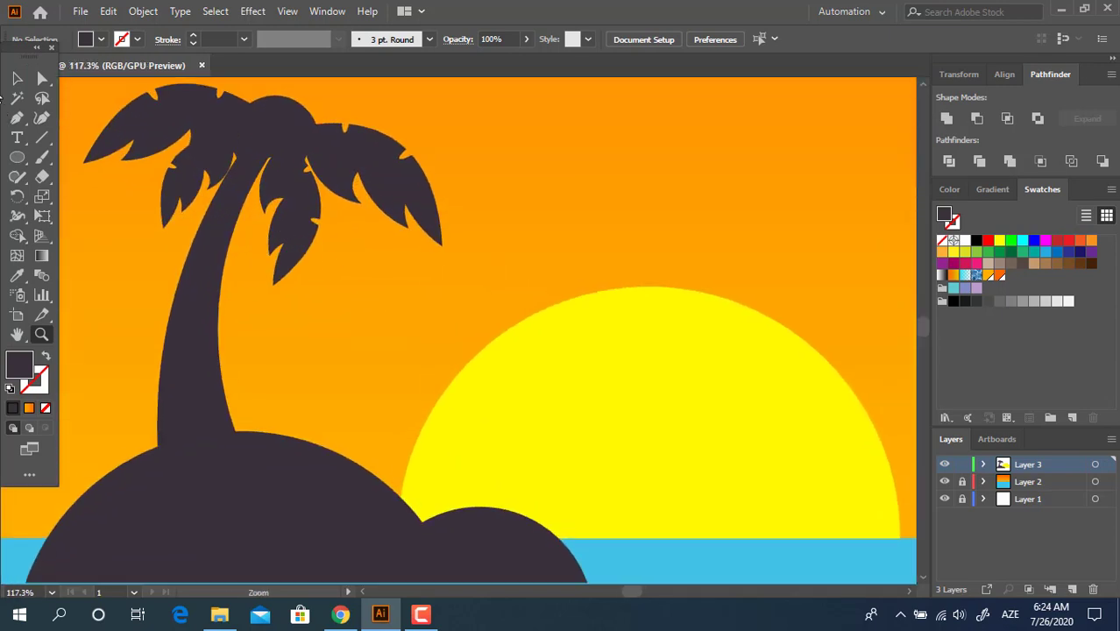
{"action": "left_click", "coordinate": [318, 233]}
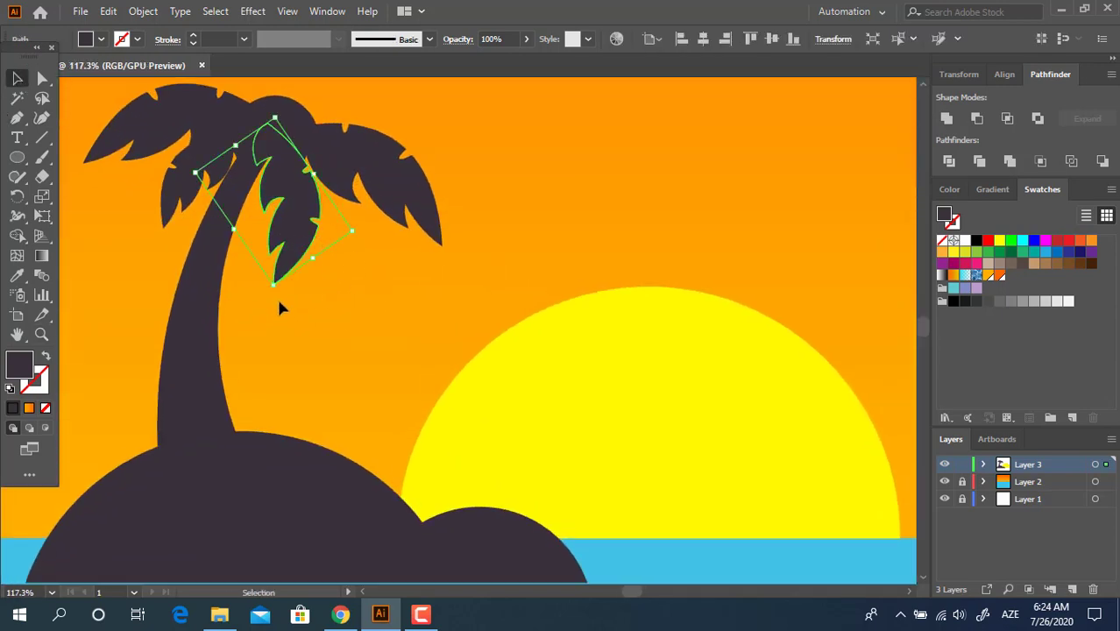
{"action": "left_click_drag", "start_coordinate": [275, 293], "coordinate": [288, 294]}
{"action": "mouse_move", "coordinate": [301, 218]}
{"action": "left_mouse_down"}
{"action": "mouse_move", "coordinate": [273, 224]}
{"action": "mouse_move", "coordinate": [322, 213]}
{"action": "mouse_move", "coordinate": [285, 201]}
{"action": "mouse_move", "coordinate": [299, 209]}
{"action": "left_mouse_up"}
{"action": "left_click", "coordinate": [351, 295]}
Add a smaller copy of the hanging leaf between the trunk and the small right leaf, rotated to fit the gap
{"action": "left_click", "coordinate": [406, 345]}
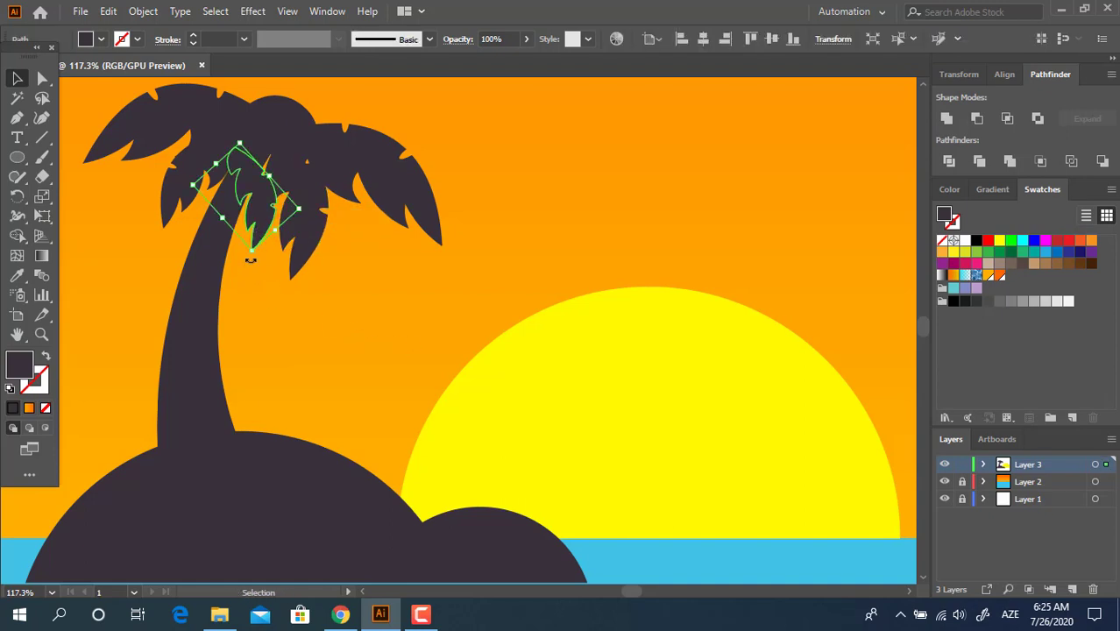
{"action": "left_click_drag", "start_coordinate": [251, 256], "coordinate": [266, 218]}
{"action": "left_click", "coordinate": [279, 316]}
{"action": "left_click", "coordinate": [325, 343]}
{"action": "left_click", "coordinate": [257, 208]}
{"action": "left_click", "coordinate": [258, 213]}
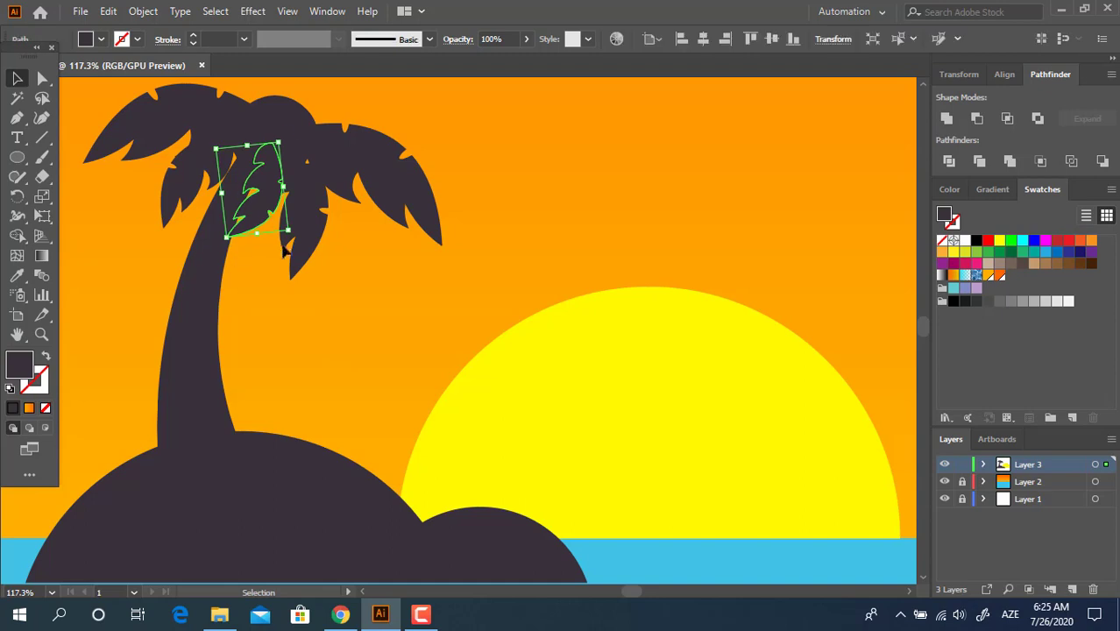
{"action": "left_click_drag", "start_coordinate": [297, 237], "coordinate": [135, 248]}
{"action": "left_click", "coordinate": [344, 304]}
{"action": "key", "text": "z"}
{"action": "left_click_drag", "start_coordinate": [222, 221], "coordinate": [135, 187]}
{"action": "left_click_drag", "start_coordinate": [213, 185], "coordinate": [260, 218]}
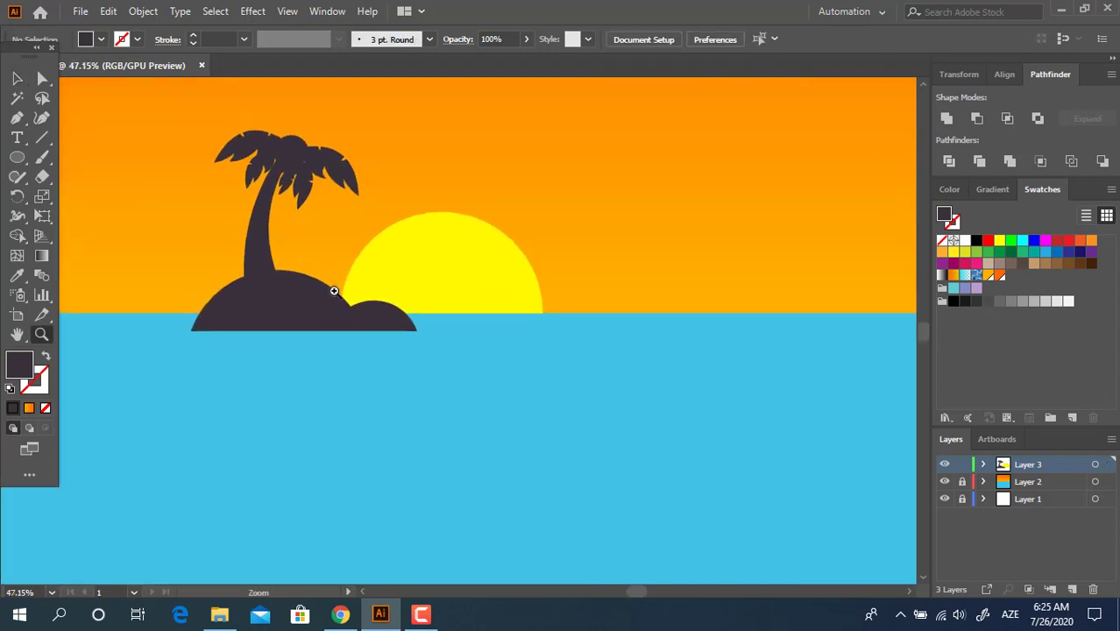
{"action": "left_click_drag", "start_coordinate": [291, 273], "coordinate": [251, 266]}
{"action": "left_click_drag", "start_coordinate": [216, 198], "coordinate": [267, 200]}
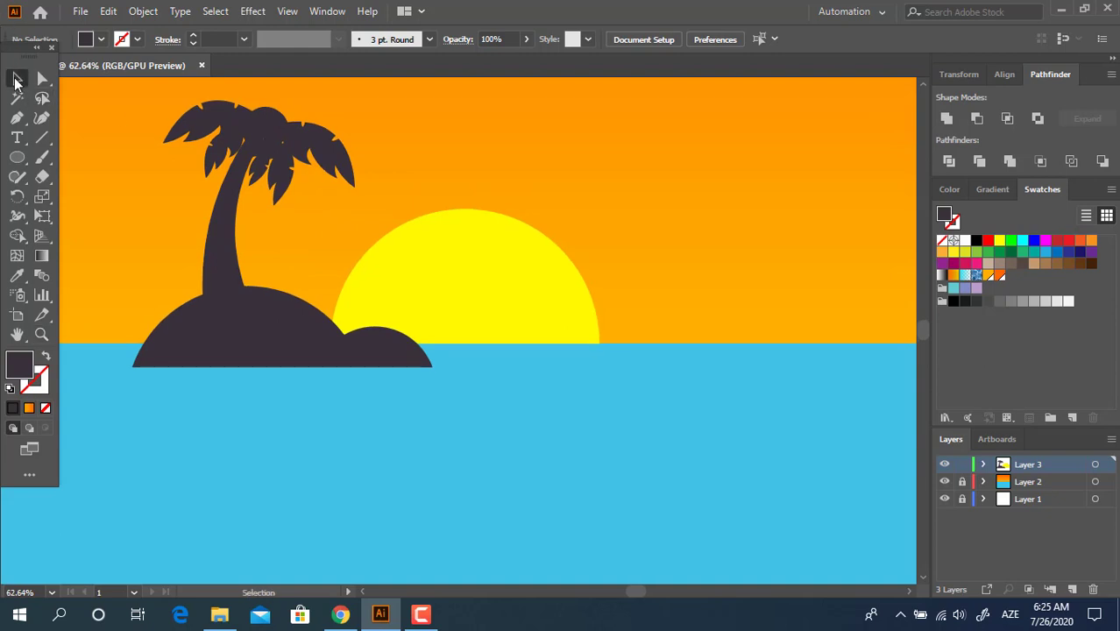
Unite the palm's trunk, leaves and crown shape into a single shape
{"action": "left_click", "coordinate": [325, 200]}
{"action": "scroll", "coordinate": [197, 87], "scroll_direction": "up", "scroll_amount": 2}
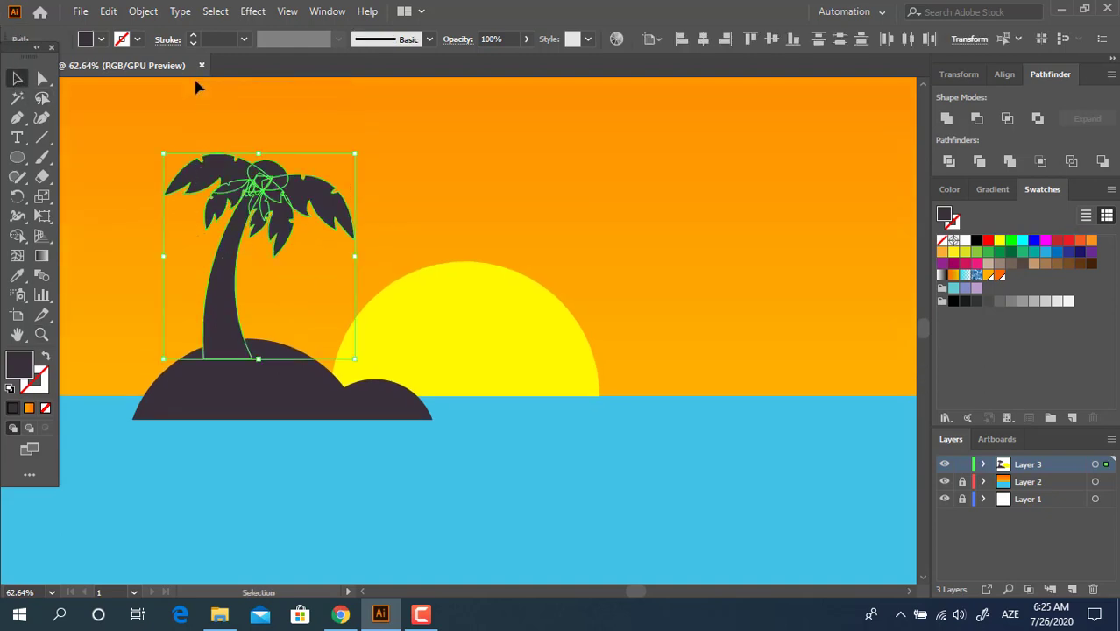
{"action": "left_click", "coordinate": [948, 121]}
{"action": "left_click", "coordinate": [367, 246]}
Draw five small flat ellipses across both edges of the palm trunk and subtract them from the palm as notches
{"action": "key", "text": "z"}
{"action": "left_click_drag", "start_coordinate": [222, 253], "coordinate": [353, 330]}
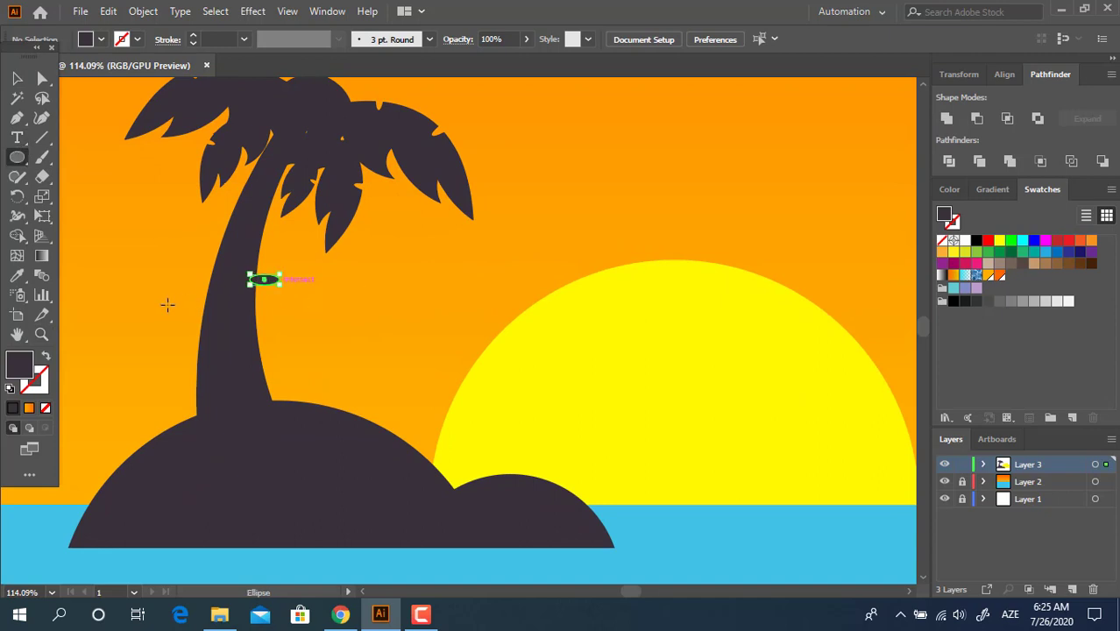
{"action": "left_click_drag", "start_coordinate": [168, 304], "coordinate": [283, 349]}
{"action": "left_click_drag", "start_coordinate": [243, 209], "coordinate": [281, 231]}
{"action": "left_click", "coordinate": [19, 80]}
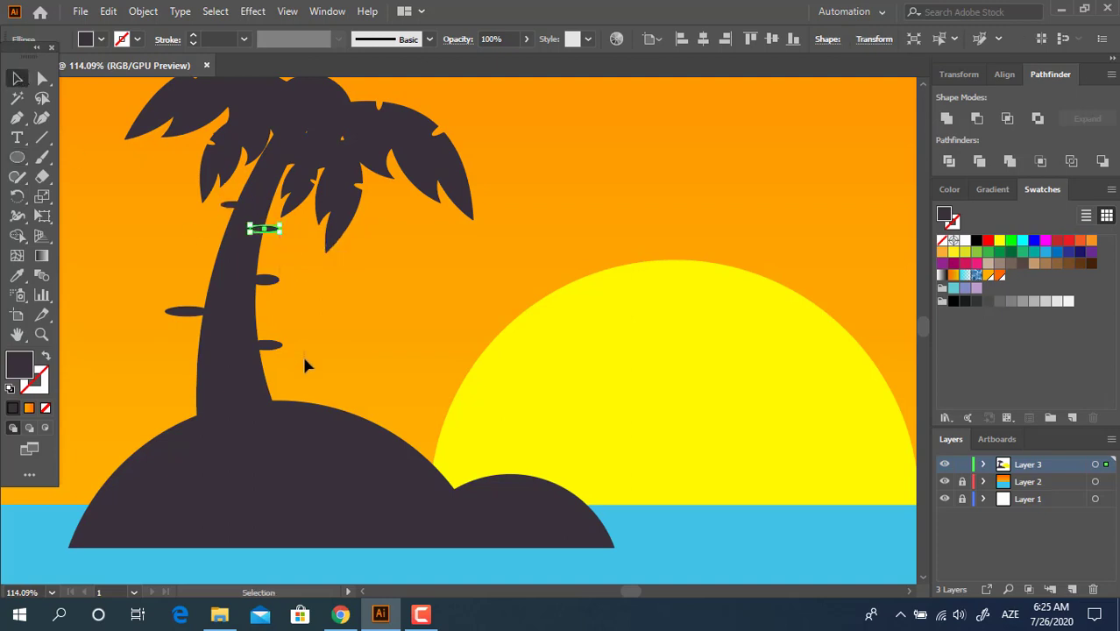
{"action": "left_click_drag", "start_coordinate": [301, 353], "coordinate": [104, 181]}
{"action": "left_click", "coordinate": [977, 119]}
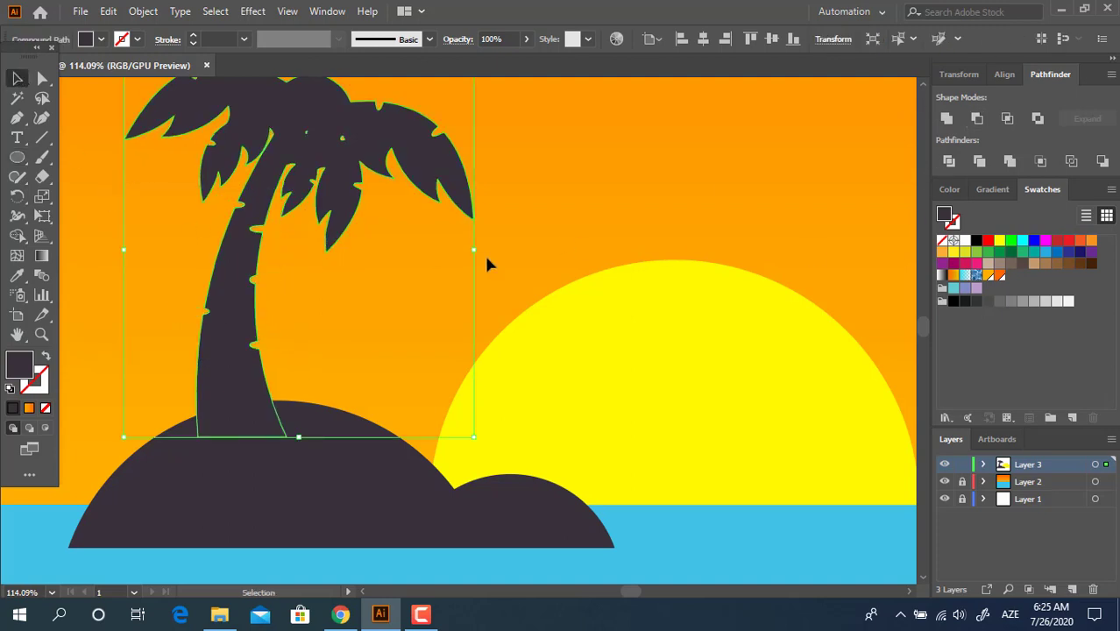
{"action": "left_click", "coordinate": [484, 255]}
Duplicate the palm, scale the copy to about half size and place it on the island beside the large trunk
{"action": "key", "text": "z"}
{"action": "left_click_drag", "start_coordinate": [424, 268], "coordinate": [303, 294]}
{"action": "left_click_drag", "start_coordinate": [507, 300], "coordinate": [417, 289]}
{"action": "left_click_drag", "start_coordinate": [308, 267], "coordinate": [382, 335]}
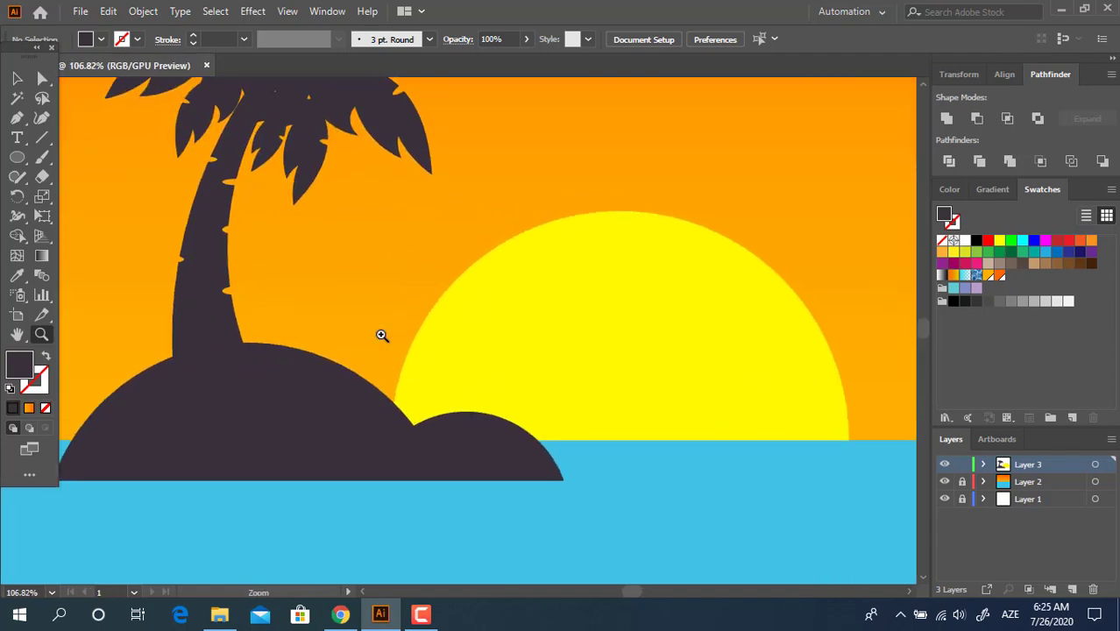
{"action": "left_click_drag", "start_coordinate": [235, 172], "coordinate": [350, 171], "text": "alt"}
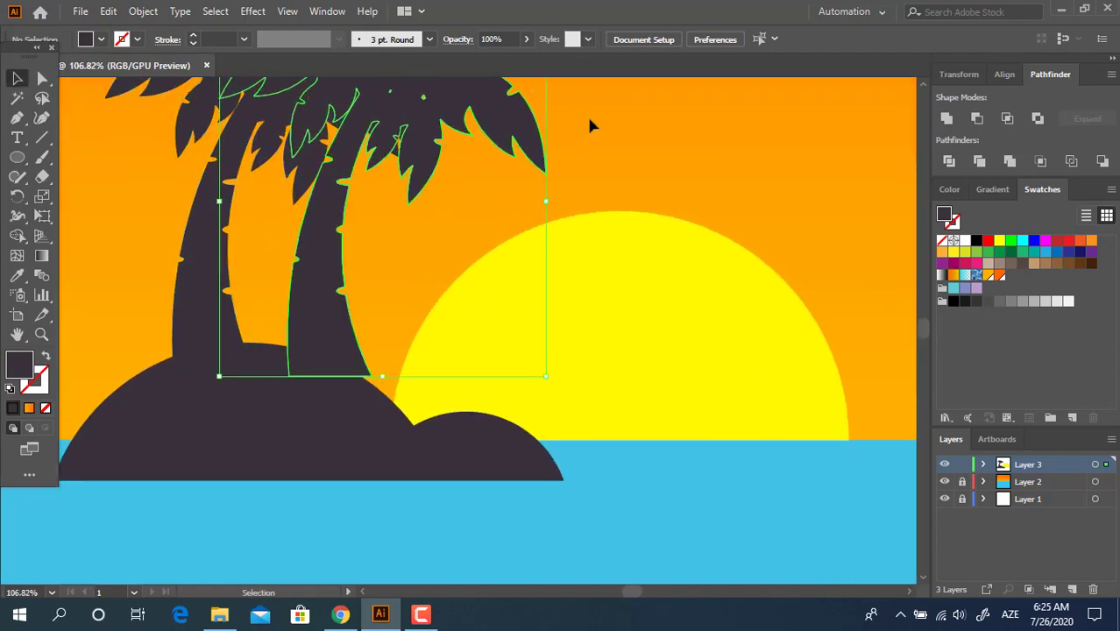
{"action": "left_click_drag", "start_coordinate": [546, 78], "coordinate": [602, 202]}
{"action": "left_click_drag", "start_coordinate": [601, 152], "coordinate": [438, 326]}
{"action": "left_click", "coordinate": [462, 322]}
{"action": "left_click_drag", "start_coordinate": [345, 392], "coordinate": [364, 377]}
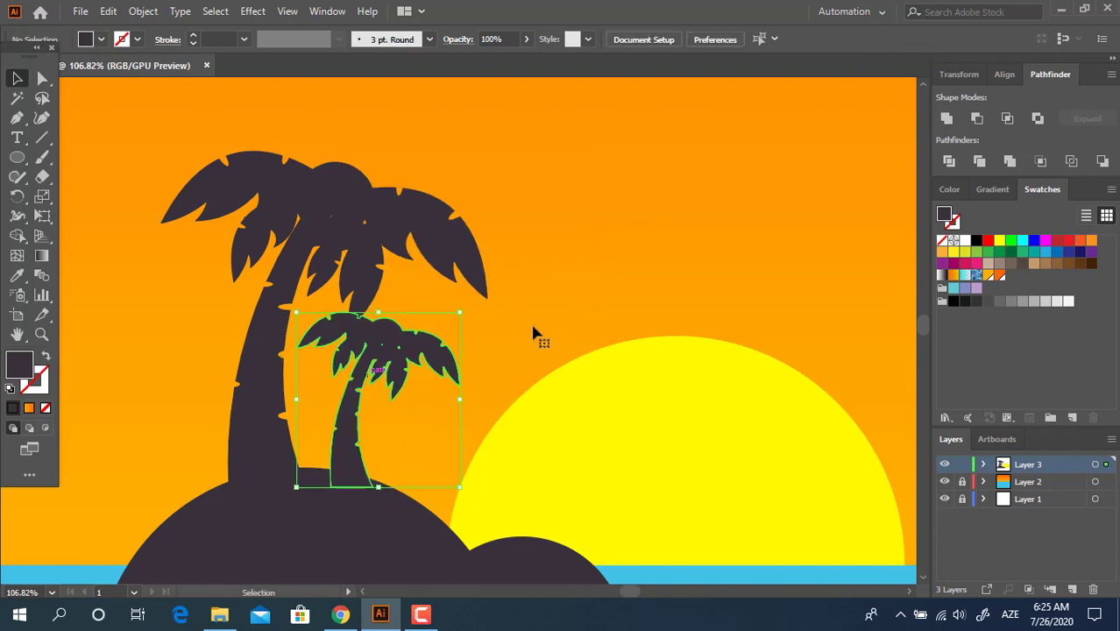
{"action": "left_click", "coordinate": [532, 327]}
Unite both palms and the island into one silhouette
{"action": "key", "text": "z"}
{"action": "left_click_drag", "start_coordinate": [532, 276], "coordinate": [350, 329]}
{"action": "left_click_drag", "start_coordinate": [504, 348], "coordinate": [403, 386]}
{"action": "left_click_drag", "start_coordinate": [255, 347], "coordinate": [317, 402]}
{"action": "left_click_drag", "start_coordinate": [222, 288], "coordinate": [241, 290]}
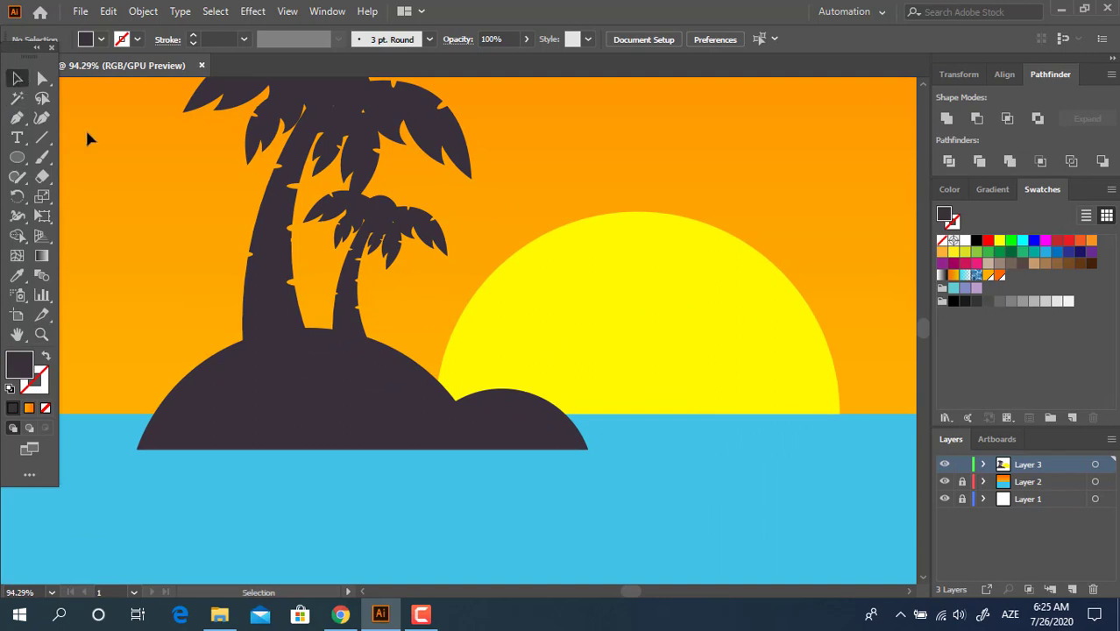
{"action": "key", "text": "ctrl+a"}
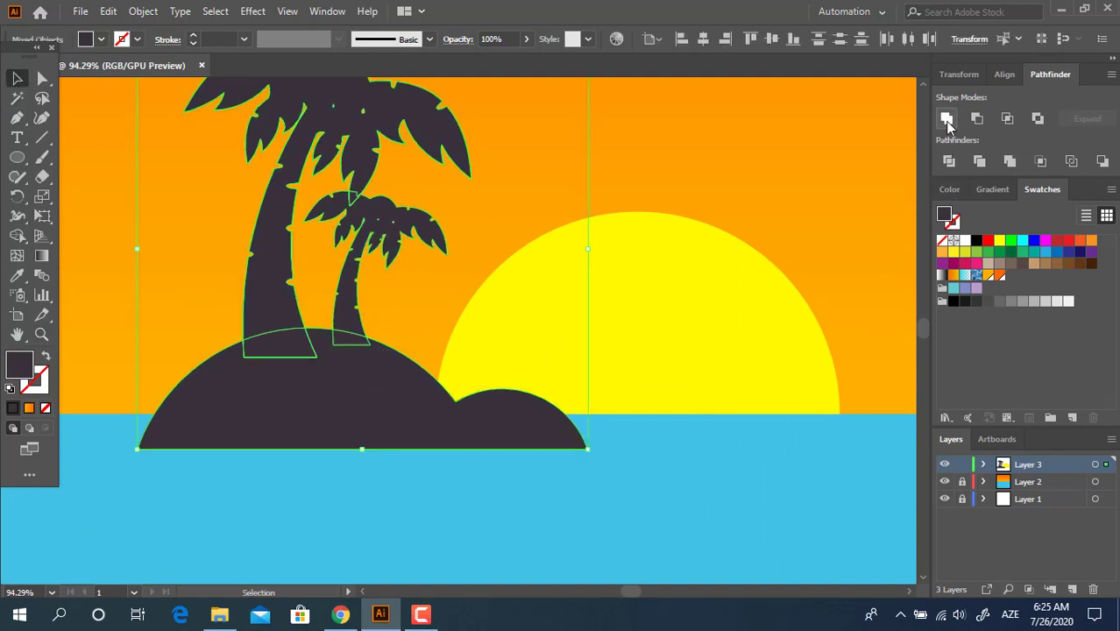
{"action": "left_click", "coordinate": [946, 119]}
Round the corners where the two palm trunks meet the island
{"action": "left_click", "coordinate": [43, 80]}
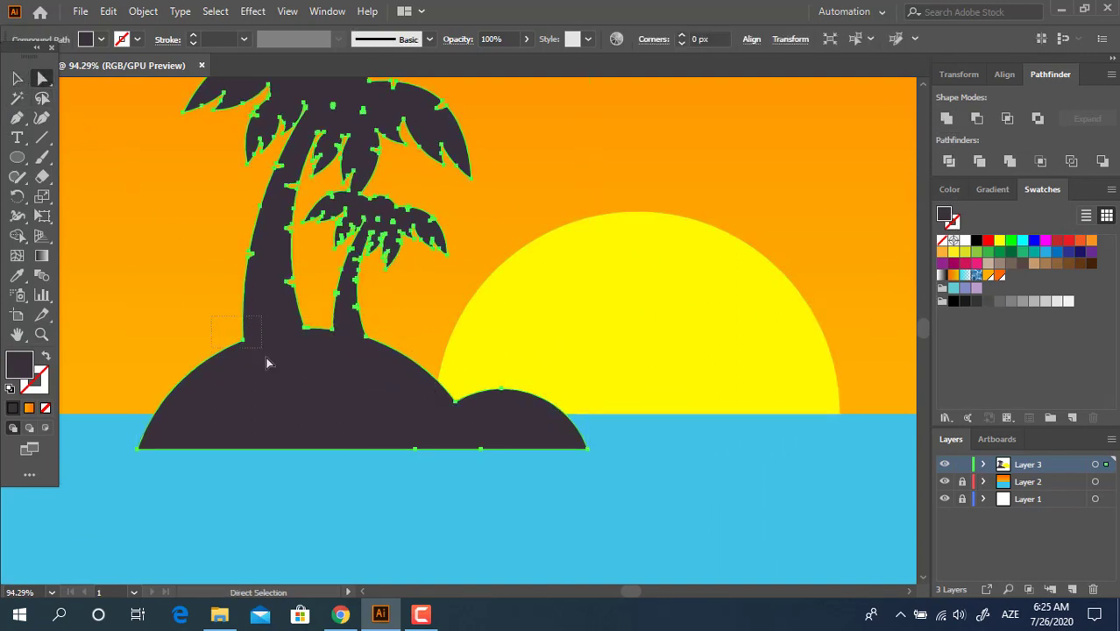
{"action": "left_click_drag", "start_coordinate": [266, 358], "coordinate": [208, 313]}
{"action": "left_click", "coordinate": [440, 325]}
{"action": "left_click_drag", "start_coordinate": [386, 328], "coordinate": [570, 303]}
{"action": "left_click", "coordinate": [439, 291]}
{"action": "key", "text": "z"}
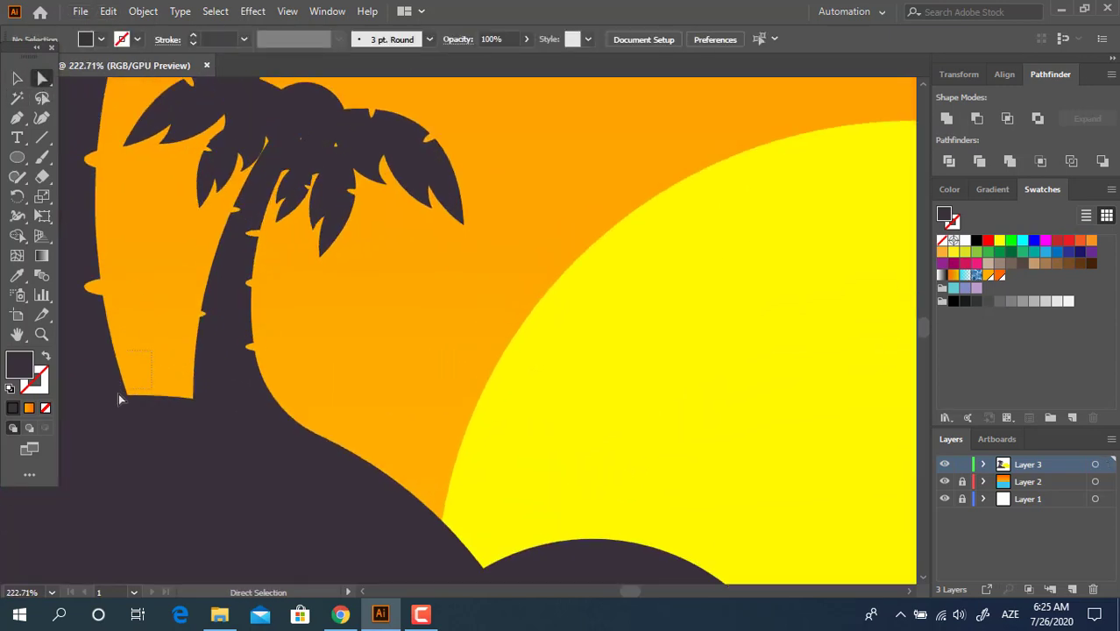
{"action": "left_click_drag", "start_coordinate": [120, 399], "coordinate": [122, 399]}
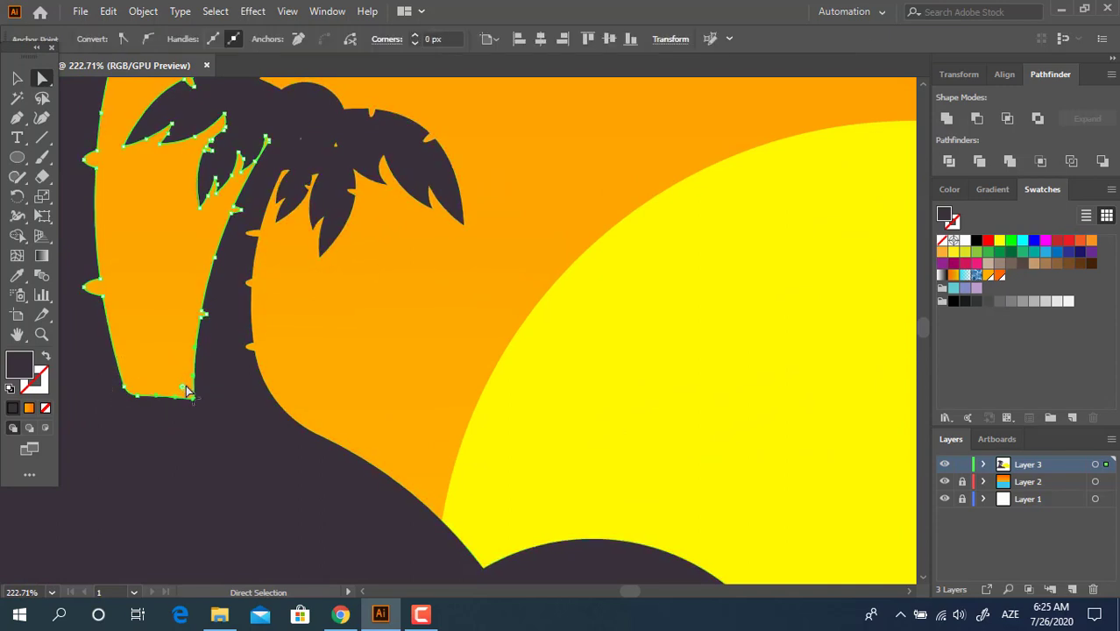
{"action": "left_click", "coordinate": [174, 319]}
Draw a thin, wide diamond on the water below the sun with the Pen tool
{"action": "key", "text": "z"}
{"action": "left_click_drag", "start_coordinate": [239, 304], "coordinate": [54, 321]}
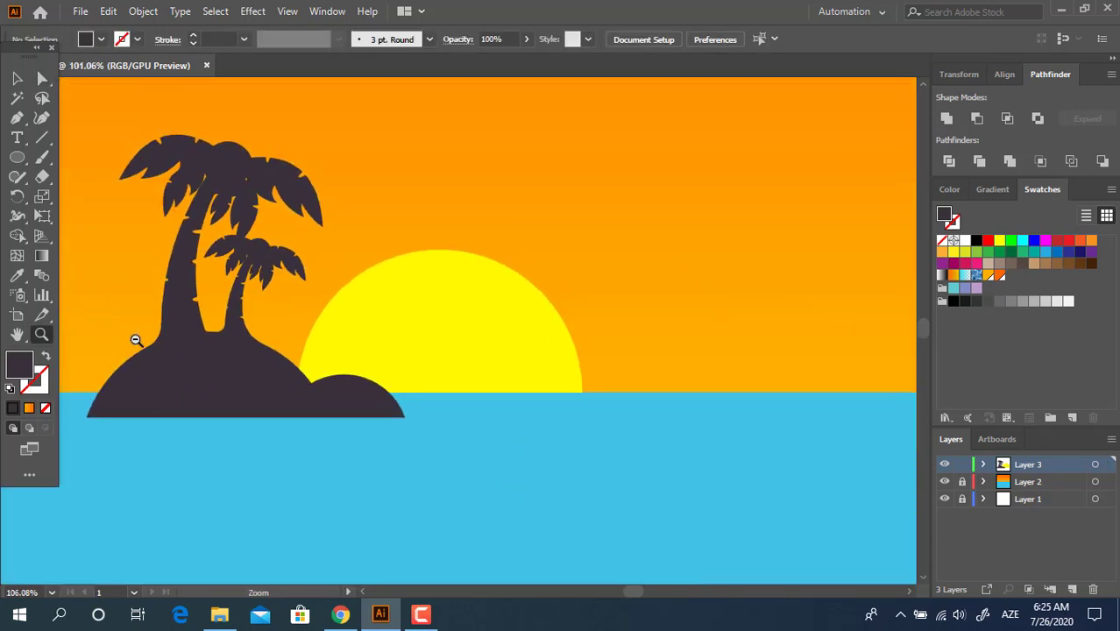
{"action": "left_click_drag", "start_coordinate": [138, 340], "coordinate": [211, 364]}
{"action": "left_click_drag", "start_coordinate": [429, 420], "coordinate": [404, 414]}
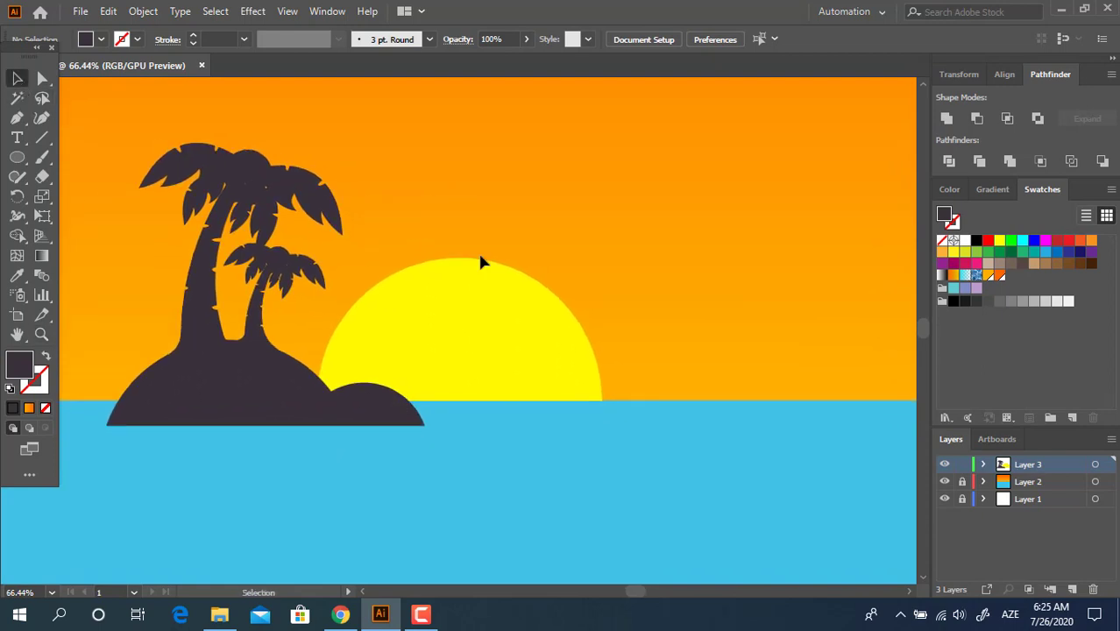
{"action": "left_click_drag", "start_coordinate": [626, 420], "coordinate": [613, 358]}
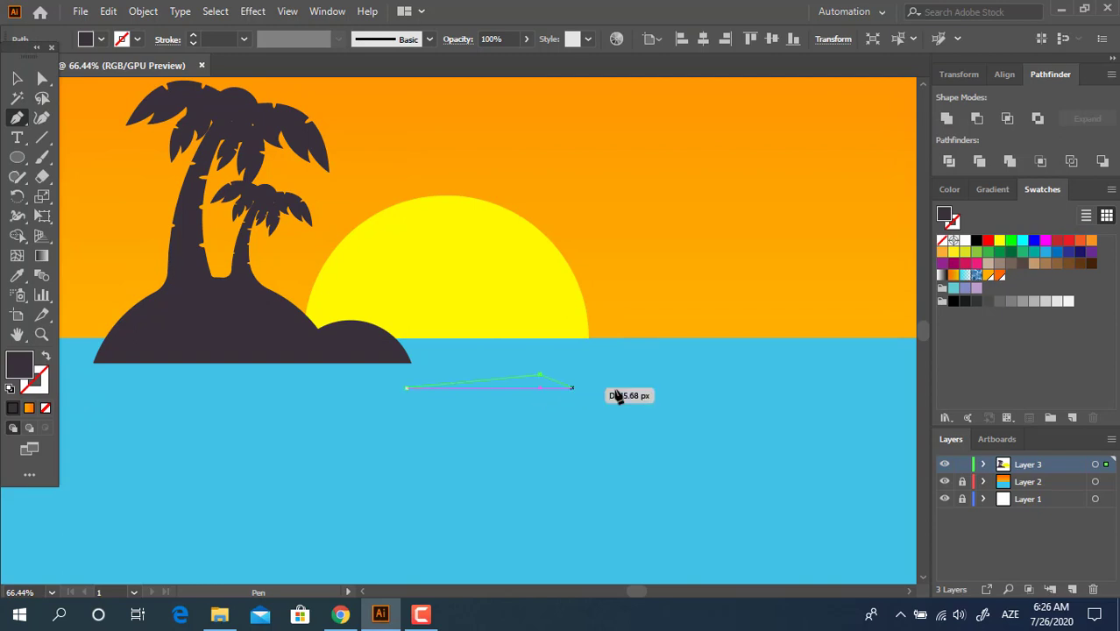
{"action": "left_click", "coordinate": [684, 386]}
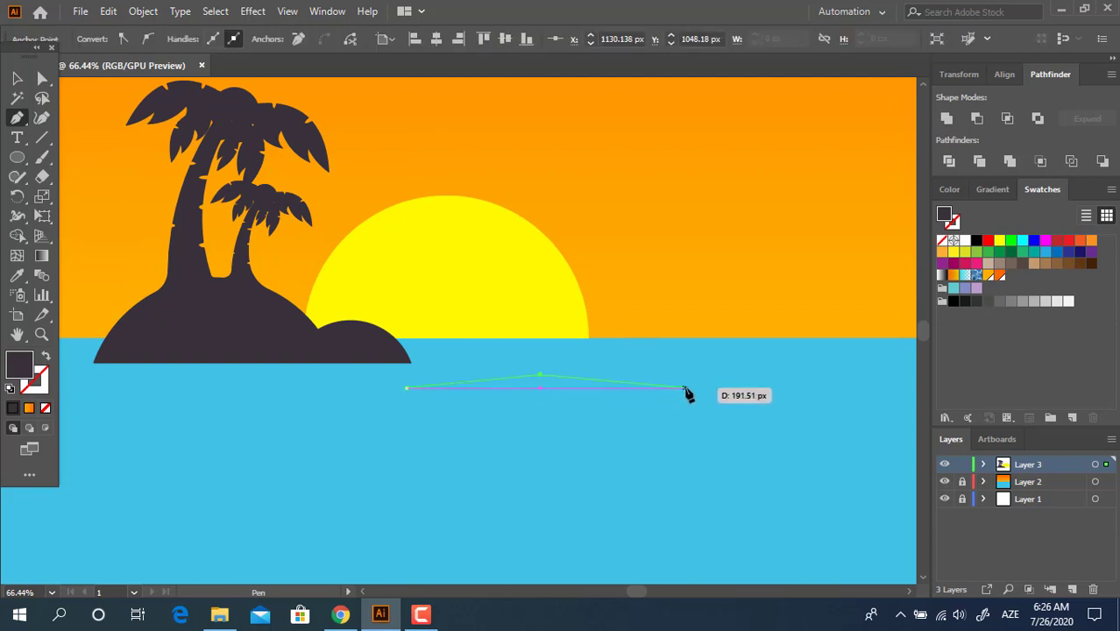
{"action": "left_click", "coordinate": [538, 394]}
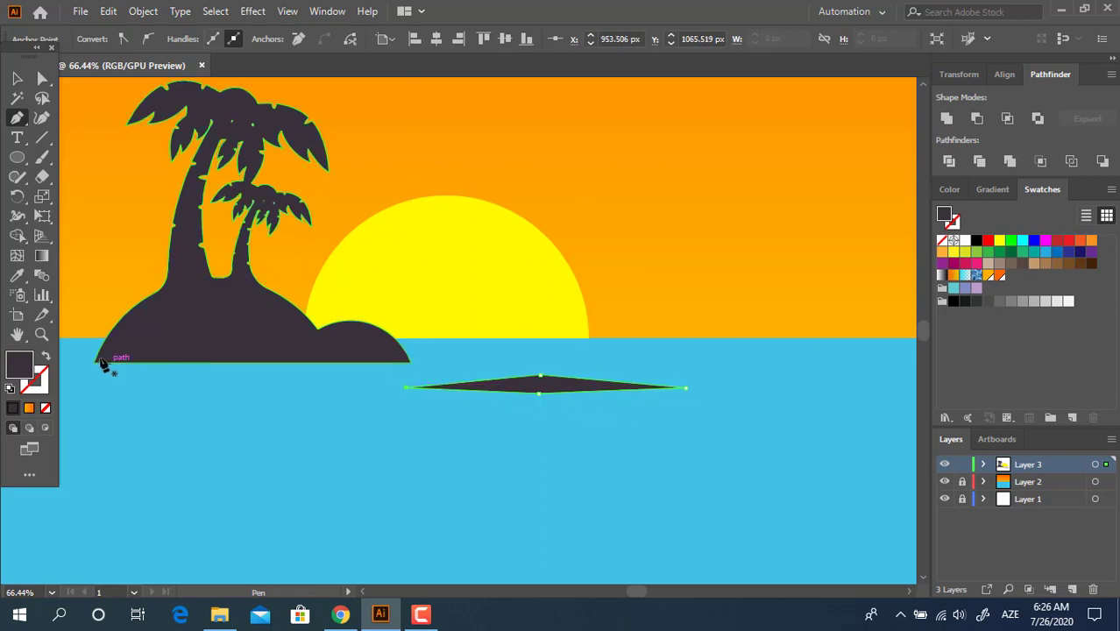
Sample the sea colour for the diamond and lighten its fill to B5EAF7
{"action": "left_click", "coordinate": [19, 275]}
{"action": "left_click", "coordinate": [428, 455]}
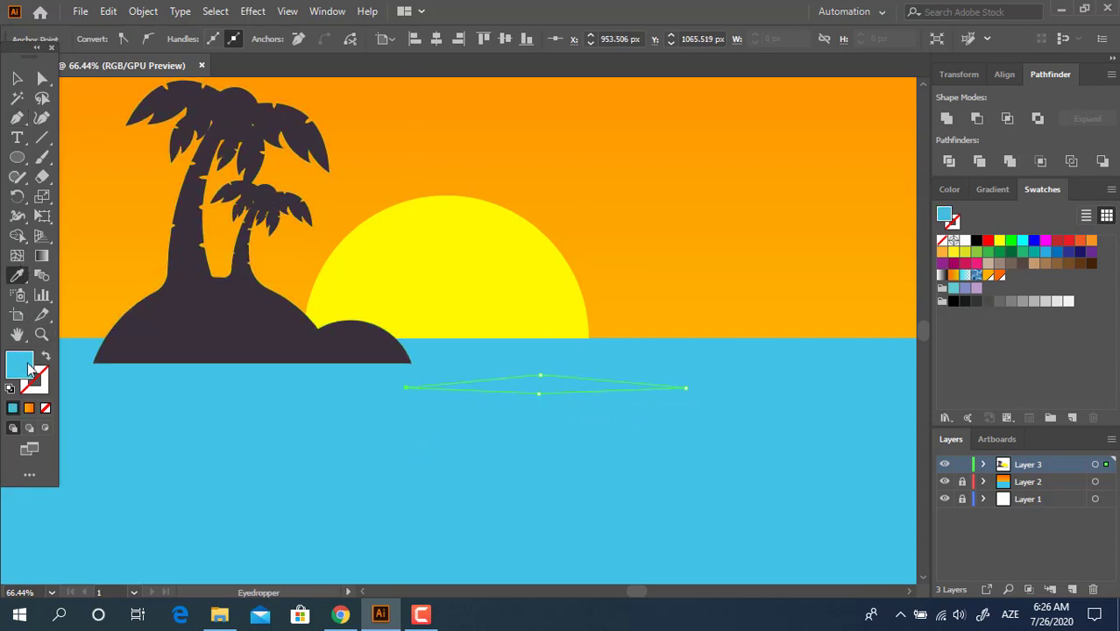
{"action": "double_click", "coordinate": [28, 366]}
{"action": "left_click", "coordinate": [377, 74]}
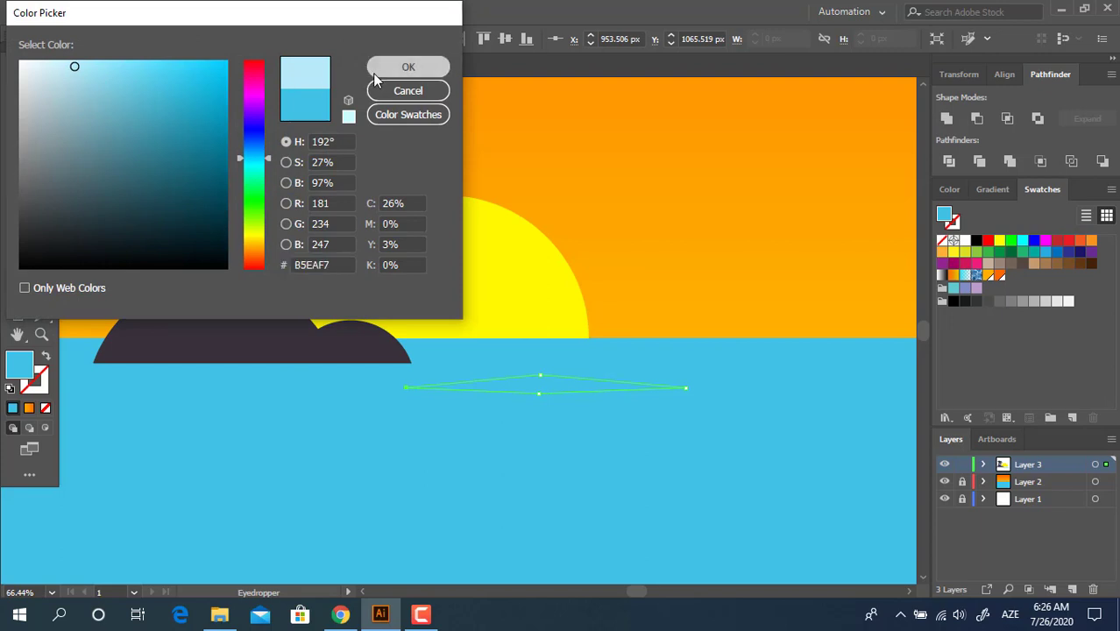
Move the diamond's lower anchor point slightly down so the shape is more even
{"action": "left_click", "coordinate": [16, 79]}
{"action": "key", "text": "z"}
{"action": "left_click_drag", "start_coordinate": [561, 456], "coordinate": [607, 454]}
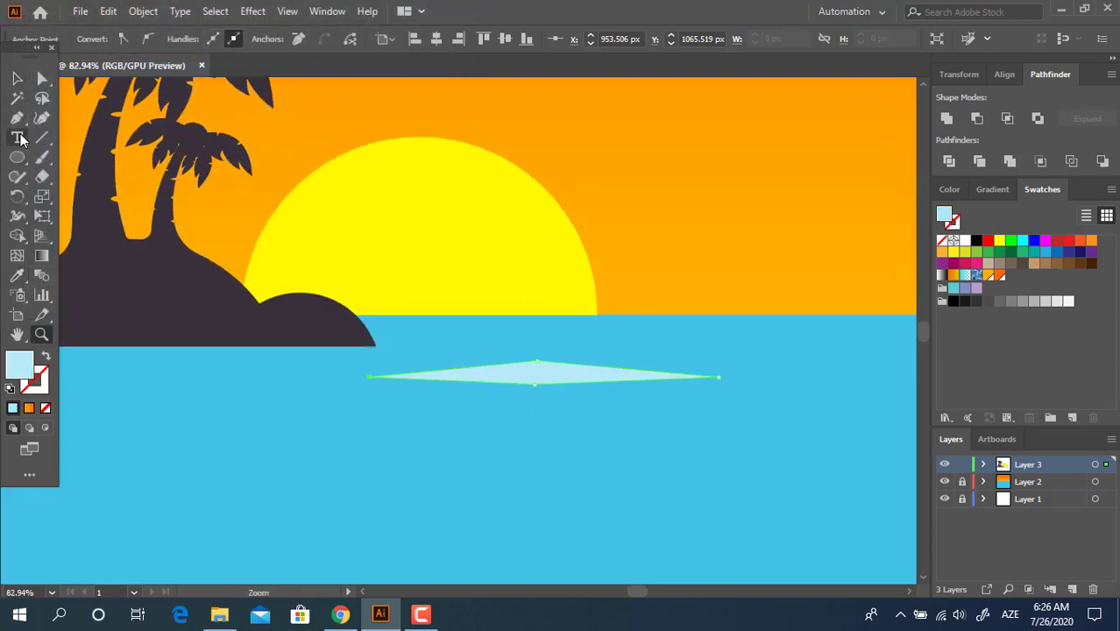
{"action": "left_click", "coordinate": [42, 80]}
{"action": "left_click", "coordinate": [718, 377]}
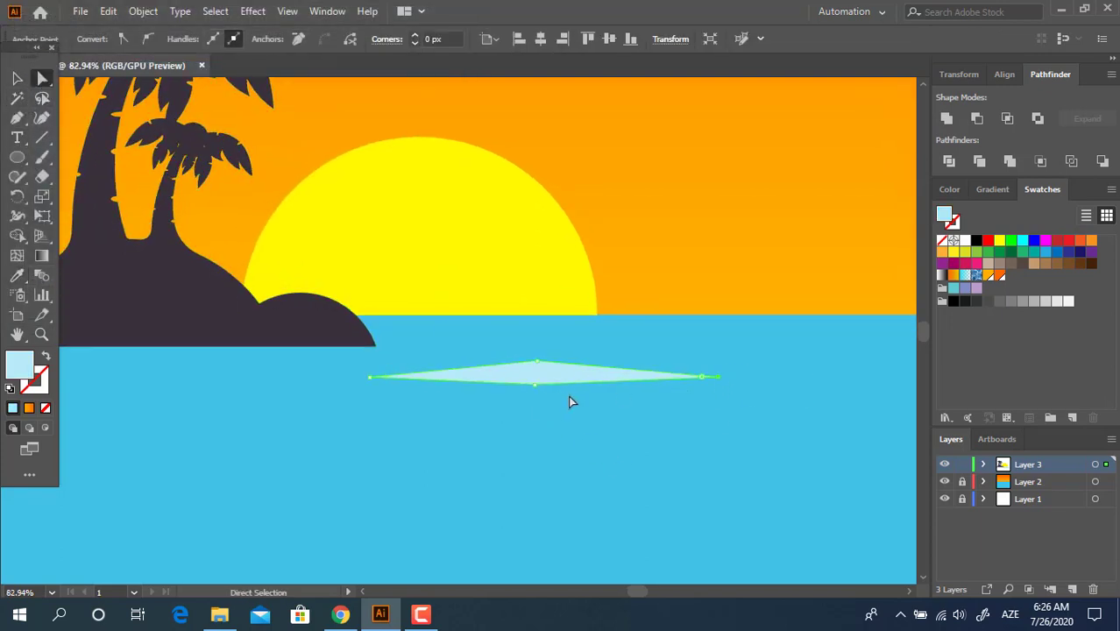
{"action": "left_click", "coordinate": [537, 382]}
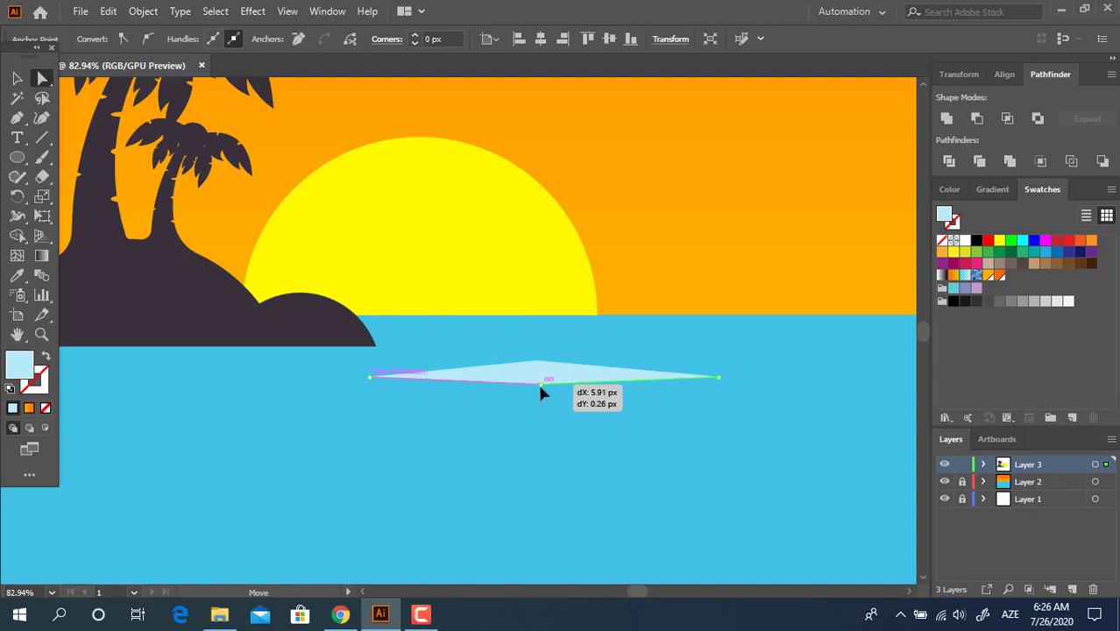
{"action": "left_click", "coordinate": [719, 376]}
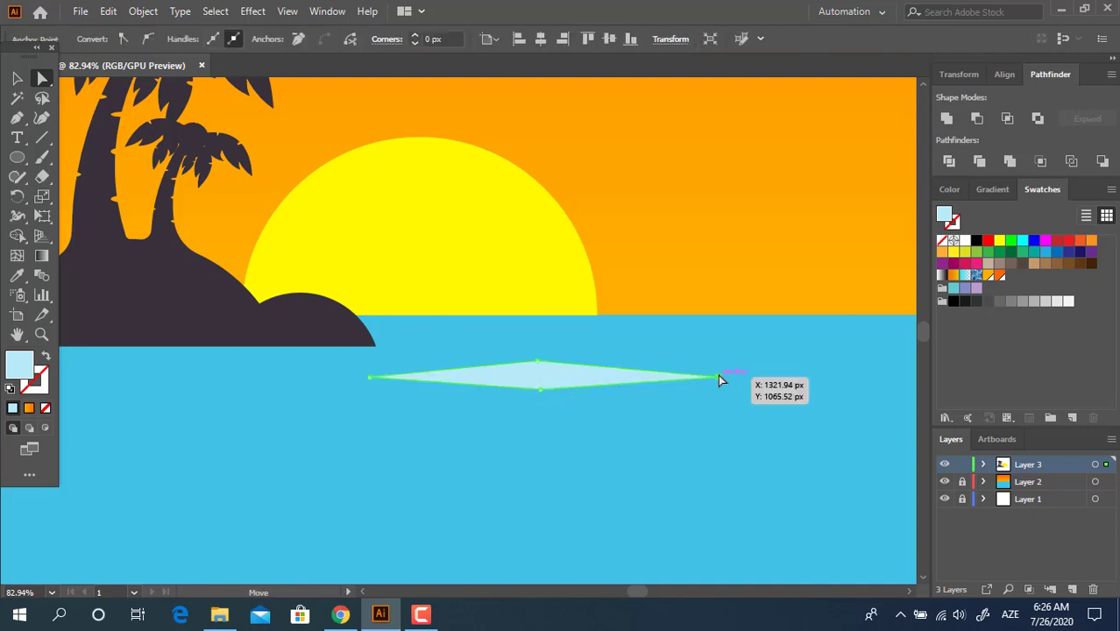
{"action": "left_click", "coordinate": [726, 235]}
Move the diamond to the horizon below the sun and stack copies stepping down and to the right
{"action": "key", "text": "z"}
{"action": "left_click_drag", "start_coordinate": [596, 424], "coordinate": [613, 517]}
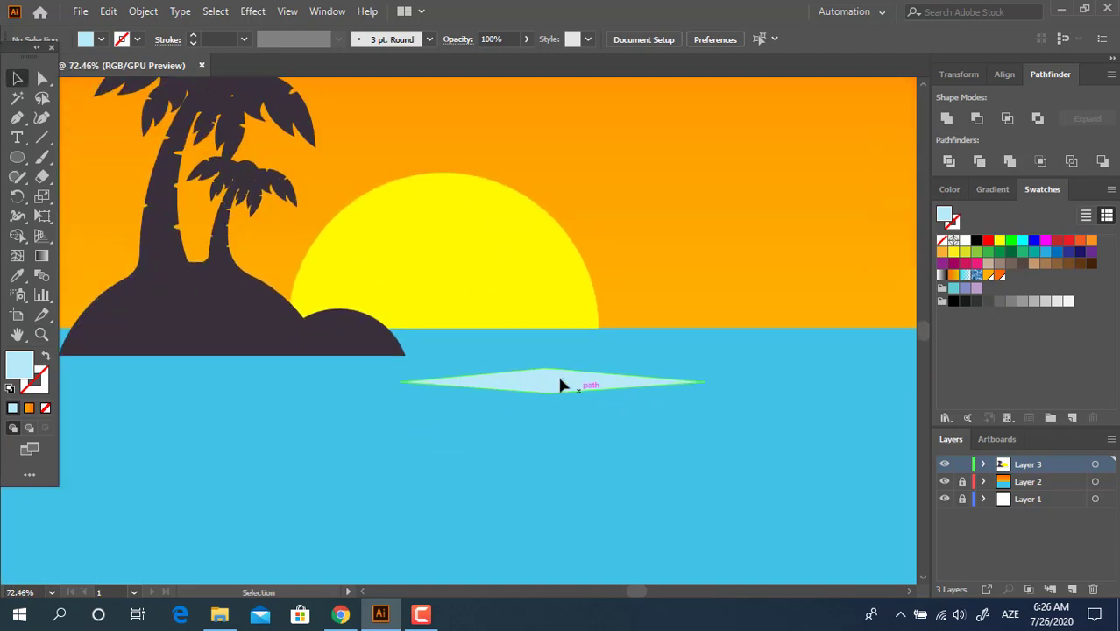
{"action": "left_click_drag", "start_coordinate": [561, 386], "coordinate": [521, 354]}
{"action": "left_click", "coordinate": [554, 313]}
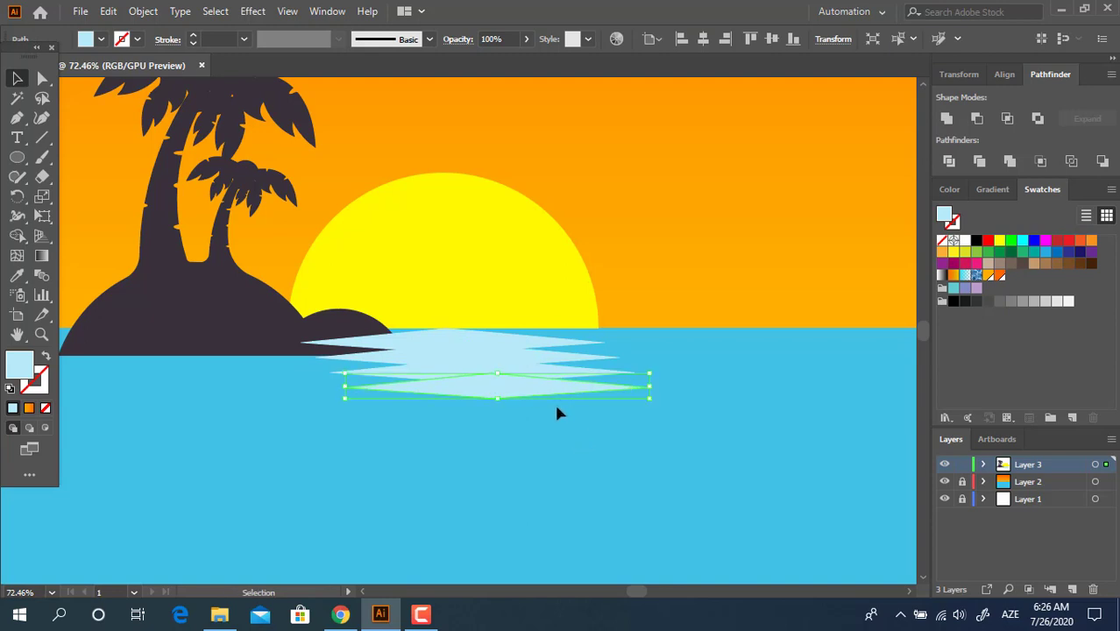
Extend the reflection with a copy offset down and to the left, and repeat that offset three times
{"action": "left_click_drag", "start_coordinate": [531, 373], "coordinate": [516, 386]}
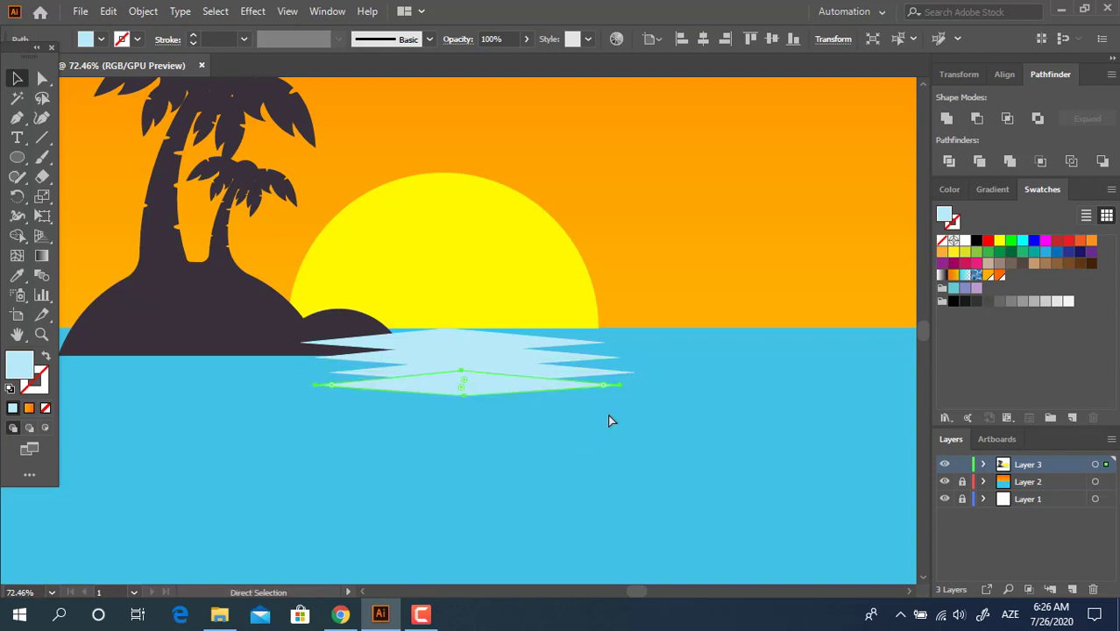
{"action": "key", "text": "ctrl+d"}
{"action": "key", "text": "ctrl+d"}
{"action": "key", "text": "ctrl+d"}
{"action": "key", "text": "z"}
{"action": "left_click_drag", "start_coordinate": [662, 410], "coordinate": [636, 480]}
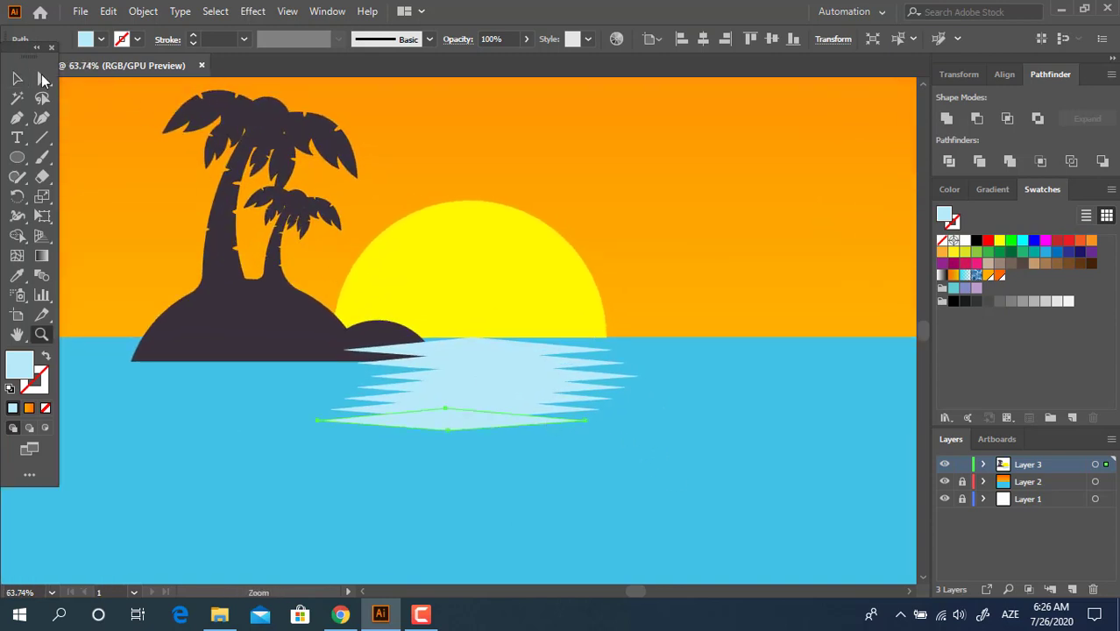
Continue the reflection with further diamond copies stepping down and to the right
{"action": "key", "text": "v"}
{"action": "left_click_drag", "start_coordinate": [447, 430], "coordinate": [491, 432]}
{"action": "key", "text": "ctrl+z"}
{"action": "left_click", "coordinate": [542, 471]}
{"action": "key", "text": "ctrl+d"}
{"action": "key", "text": "ctrl+d"}
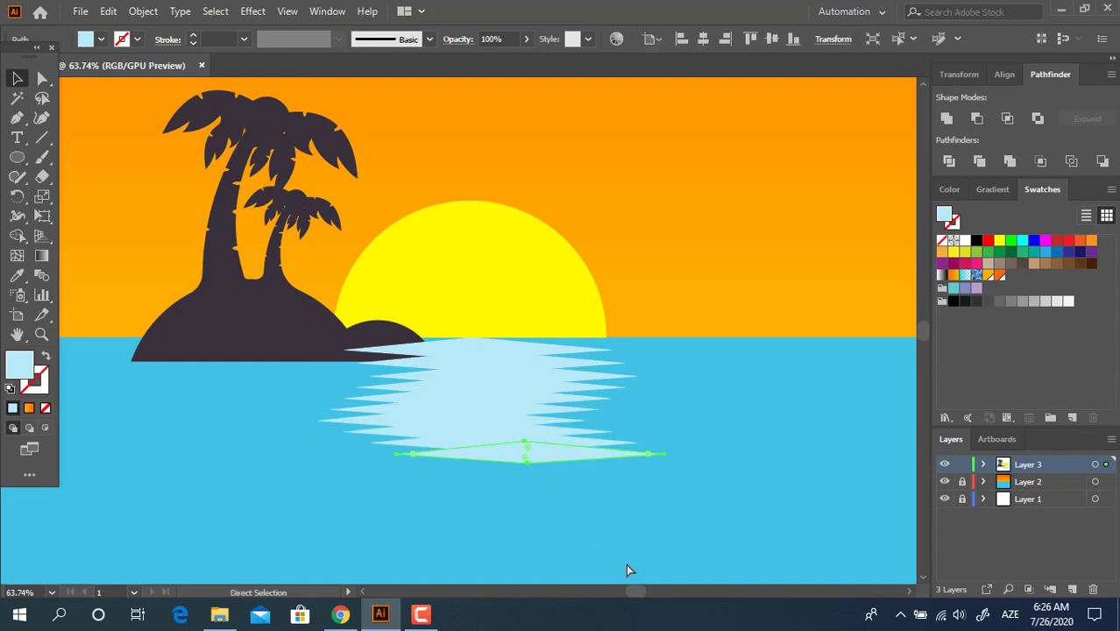
{"action": "left_click", "coordinate": [629, 527]}
Bring the island silhouette to the front, above the water reflection
{"action": "key", "text": "z"}
{"action": "left_click_drag", "start_coordinate": [591, 499], "coordinate": [628, 517]}
{"action": "key", "text": "v"}
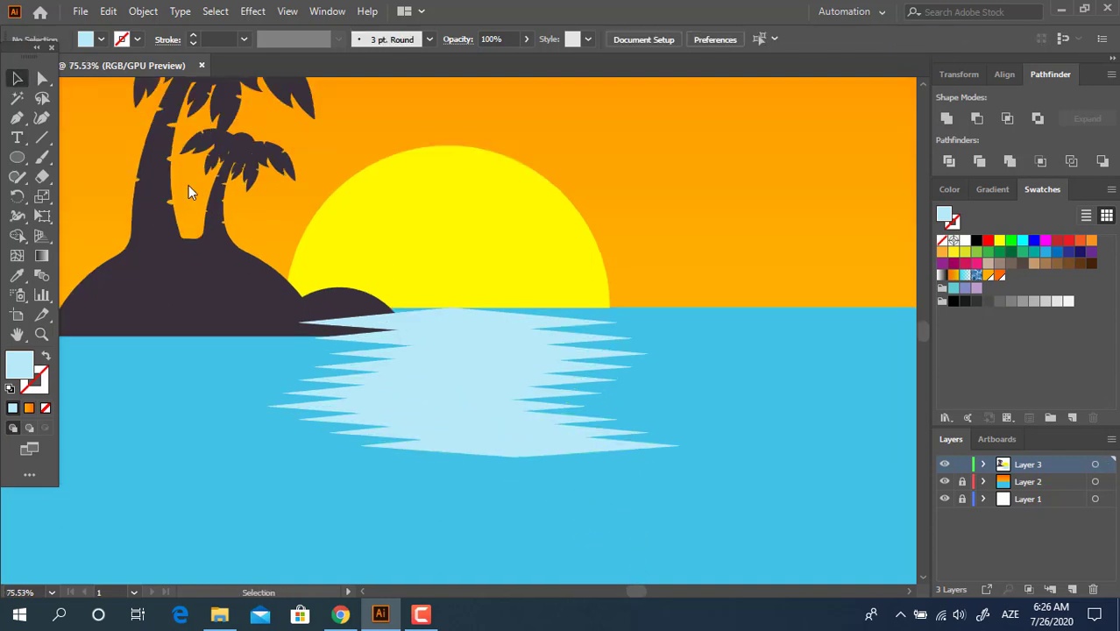
{"action": "left_click", "coordinate": [227, 289]}
{"action": "key", "text": "ctrl+shift+bracketright"}
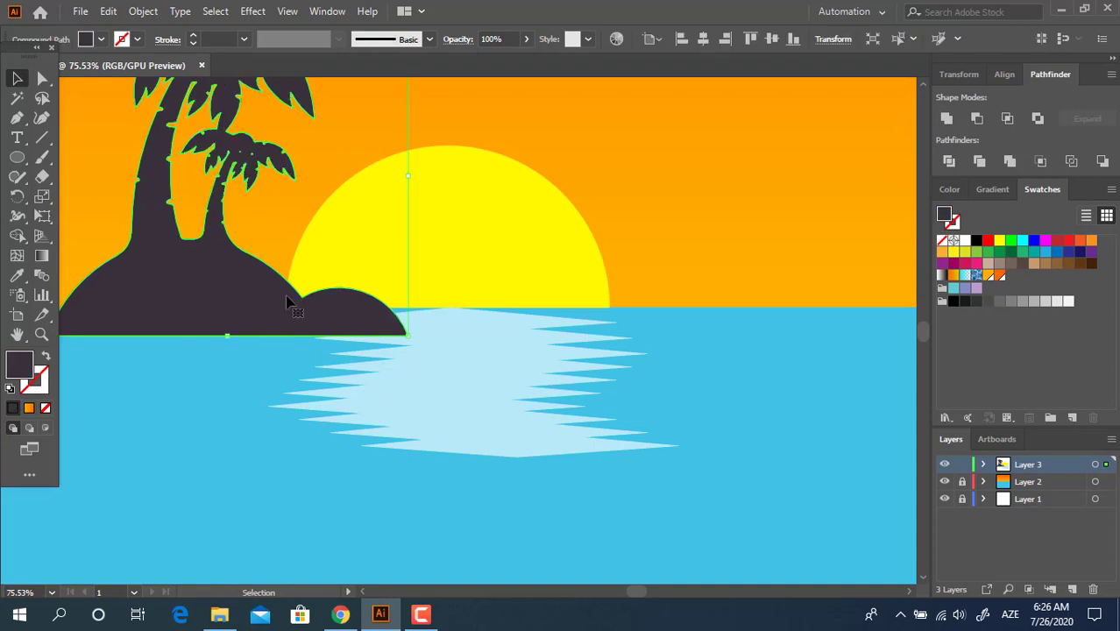
{"action": "left_click", "coordinate": [657, 224]}
Try to narrow the two lowest reflection diamonds about their centre
{"action": "key", "text": "z"}
{"action": "left_click_drag", "start_coordinate": [643, 227], "coordinate": [450, 420]}
{"action": "left_click", "coordinate": [16, 79]}
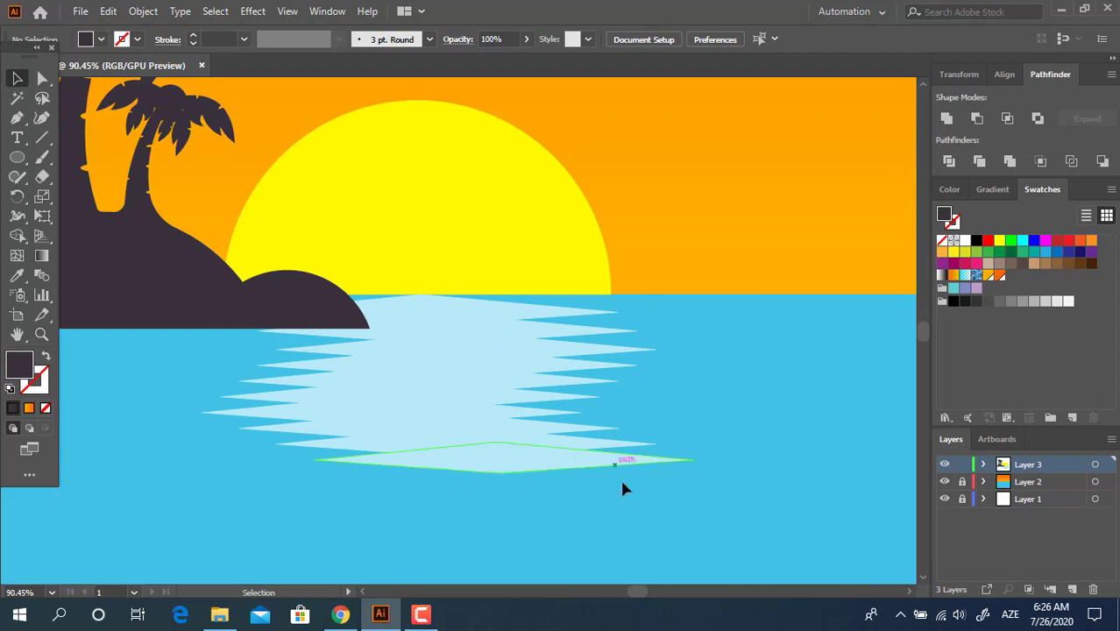
{"action": "left_click", "coordinate": [603, 454]}
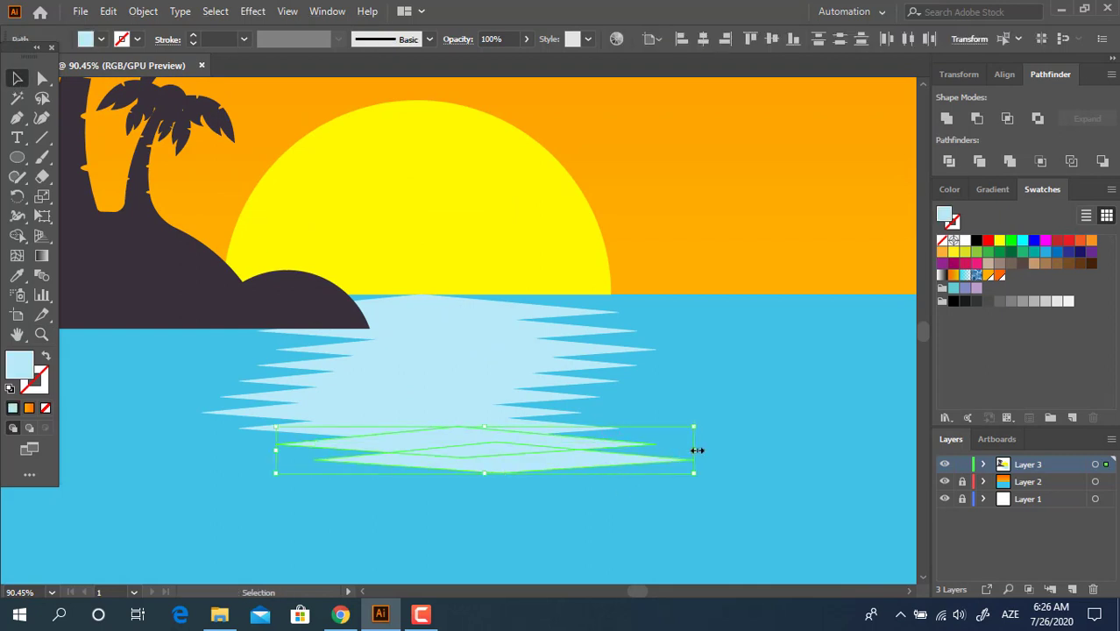
{"action": "left_click_drag", "start_coordinate": [697, 450], "coordinate": [655, 449]}
{"action": "left_click", "coordinate": [607, 433]}
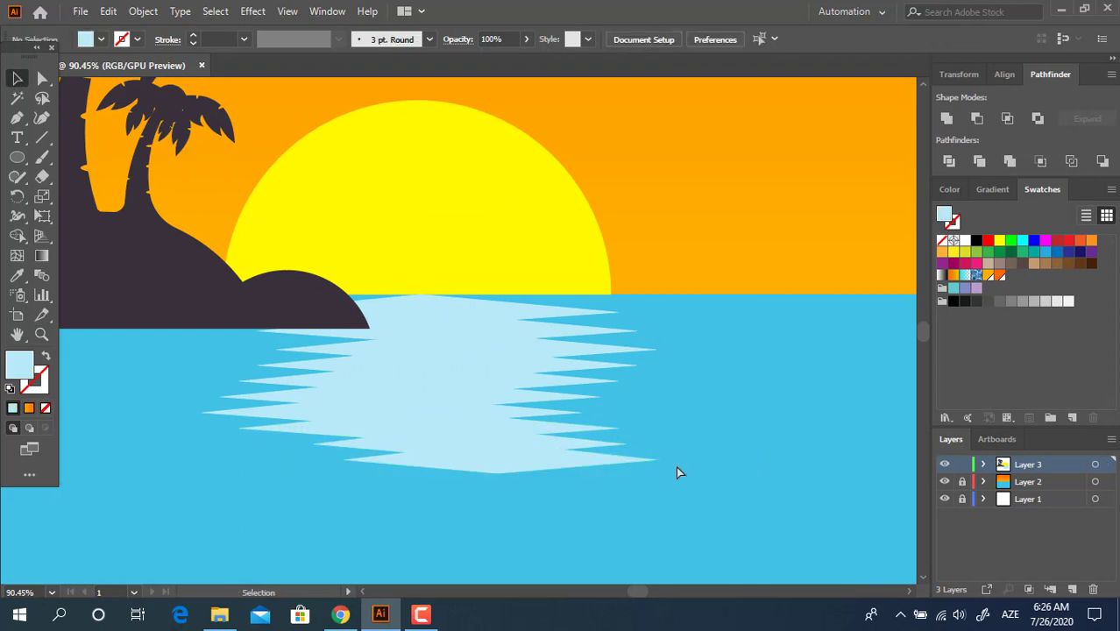
{"action": "key", "text": "ctrl+z"}
{"action": "key", "text": "ctrl+z"}
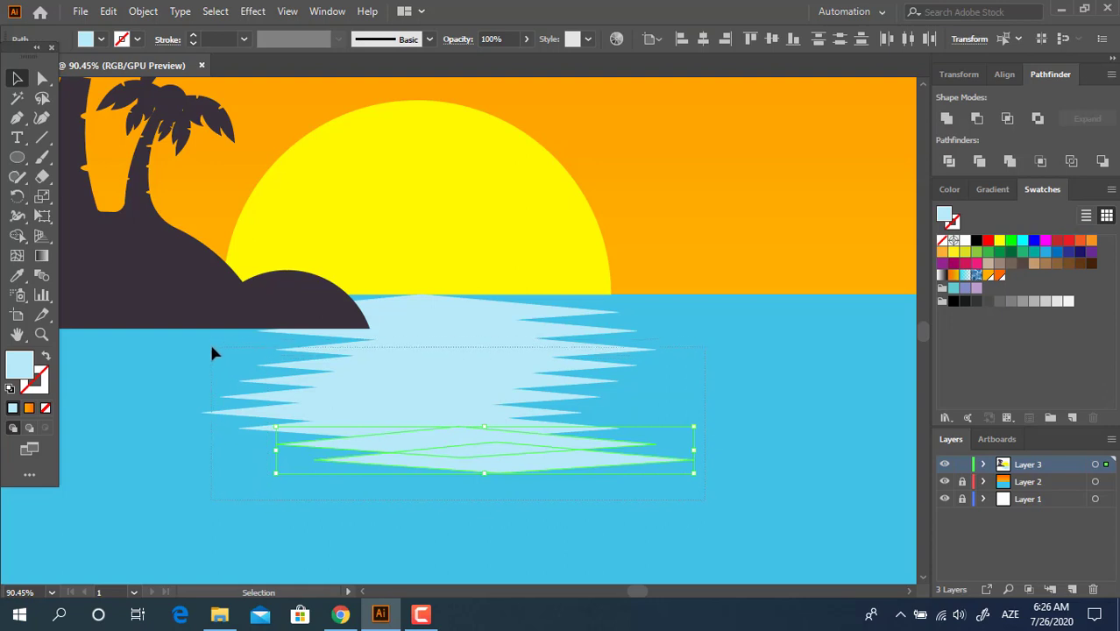
Narrow the lower rows of reflection diamonds about their centre, narrowing the six lowest diamonds further
{"action": "left_click_drag", "start_coordinate": [212, 348], "coordinate": [213, 348]}
{"action": "left_click_drag", "start_coordinate": [696, 405], "coordinate": [640, 403]}
{"action": "left_click_drag", "start_coordinate": [691, 536], "coordinate": [447, 460]}
{"action": "left_click_drag", "start_coordinate": [292, 383], "coordinate": [294, 385]}
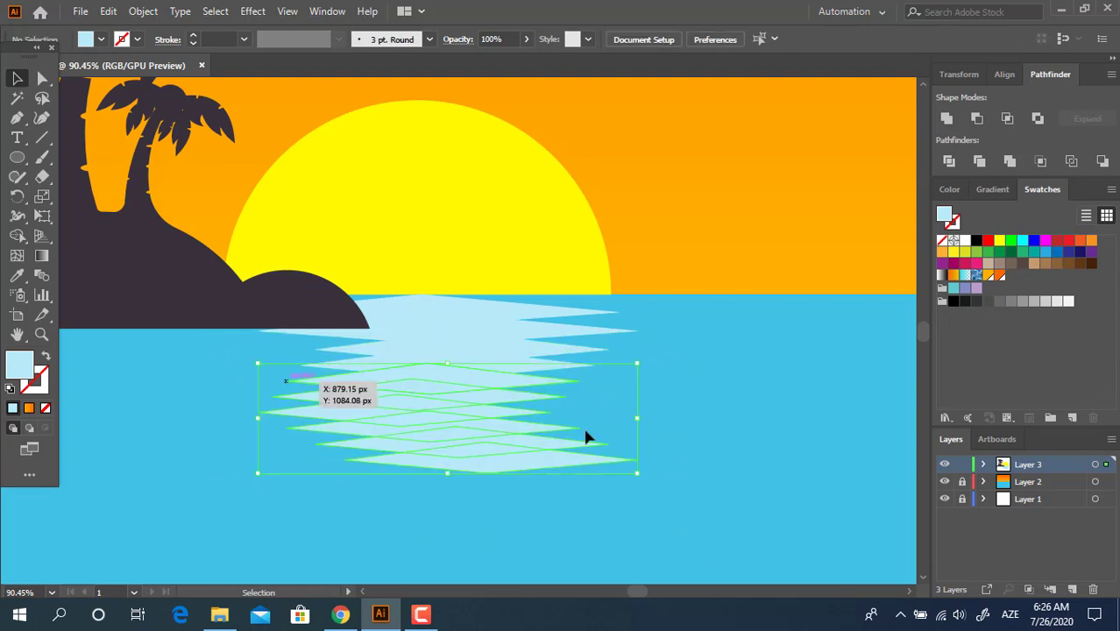
{"action": "left_click_drag", "start_coordinate": [642, 414], "coordinate": [579, 413]}
{"action": "left_click", "coordinate": [659, 523]}
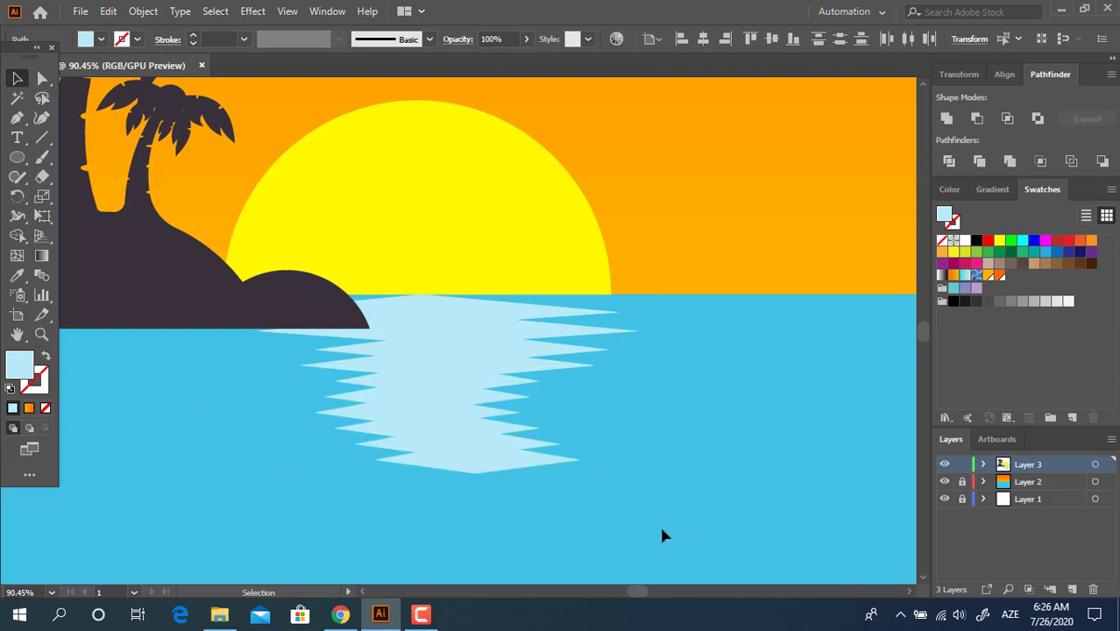
Narrow the four lowest reflection diamonds once more about their centre and flatten the lowest one
{"action": "left_click_drag", "start_coordinate": [334, 417], "coordinate": [572, 459]}
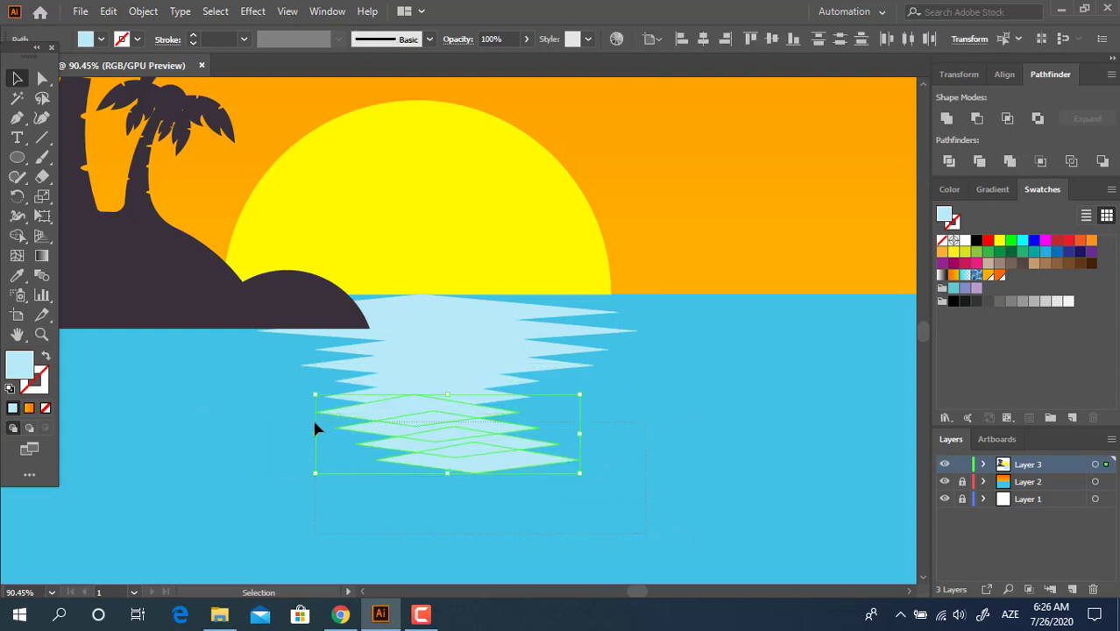
{"action": "left_click_drag", "start_coordinate": [578, 432], "coordinate": [527, 426]}
{"action": "left_click", "coordinate": [640, 506]}
{"action": "left_click_drag", "start_coordinate": [440, 468], "coordinate": [535, 492]}
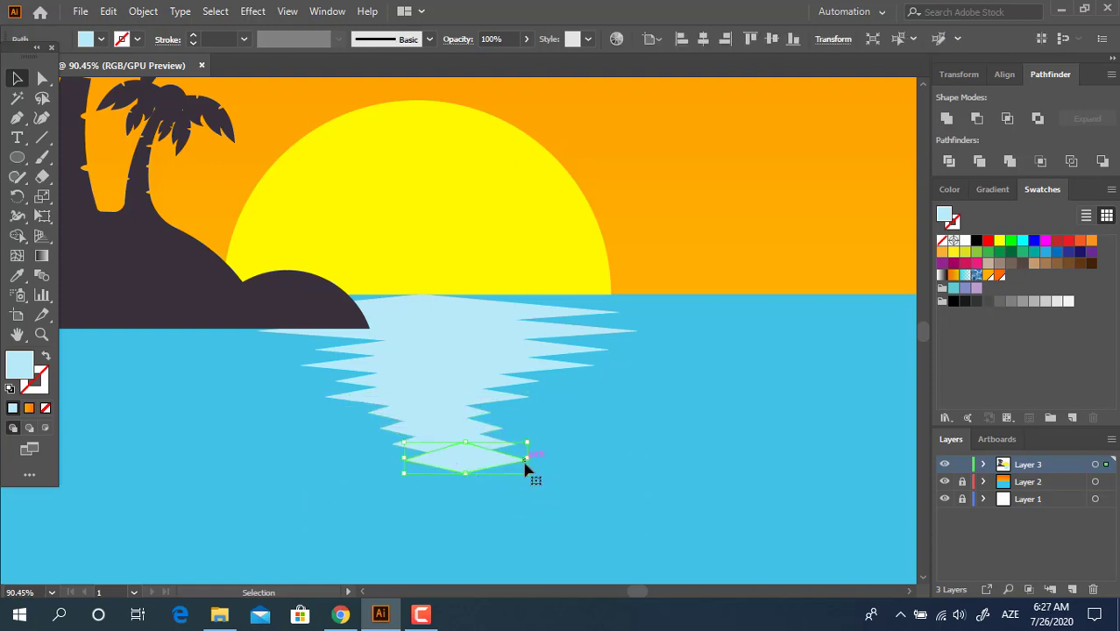
{"action": "left_click_drag", "start_coordinate": [465, 473], "coordinate": [464, 462]}
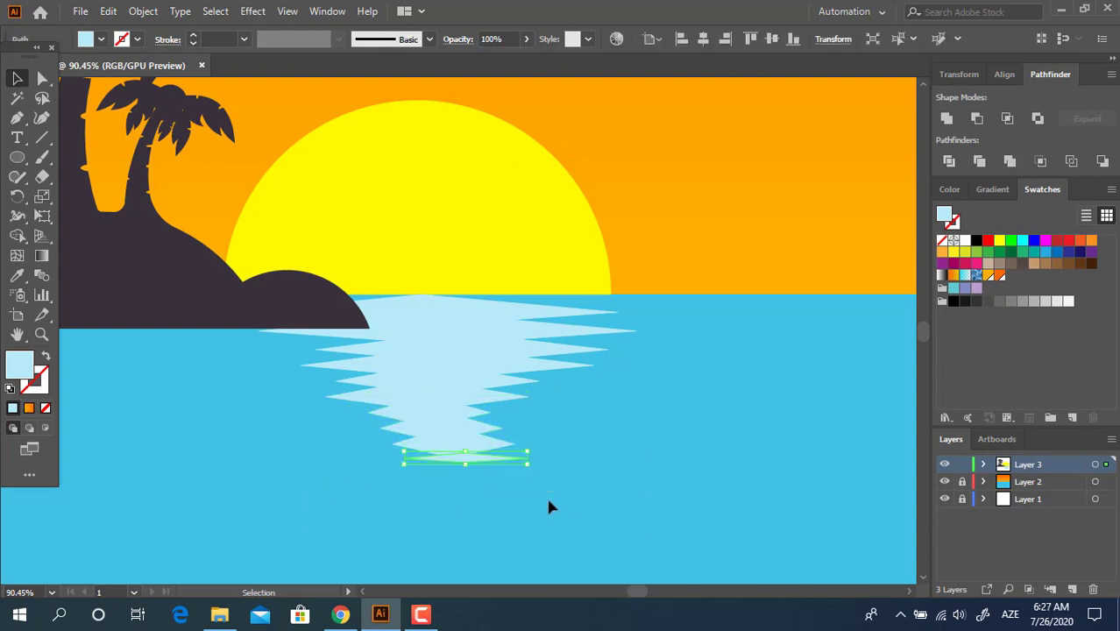
{"action": "left_click", "coordinate": [547, 494]}
Draw a flat light-blue triangle with the Pen tool along the horizon, from the sun's right base corner to the island and into the reflection
{"action": "key", "text": "z"}
{"action": "left_click", "coordinate": [571, 400], "text": "alt"}
{"action": "left_click_drag", "start_coordinate": [469, 324], "coordinate": [579, 376]}
{"action": "left_click", "coordinate": [18, 118]}
{"action": "left_click", "coordinate": [671, 304]}
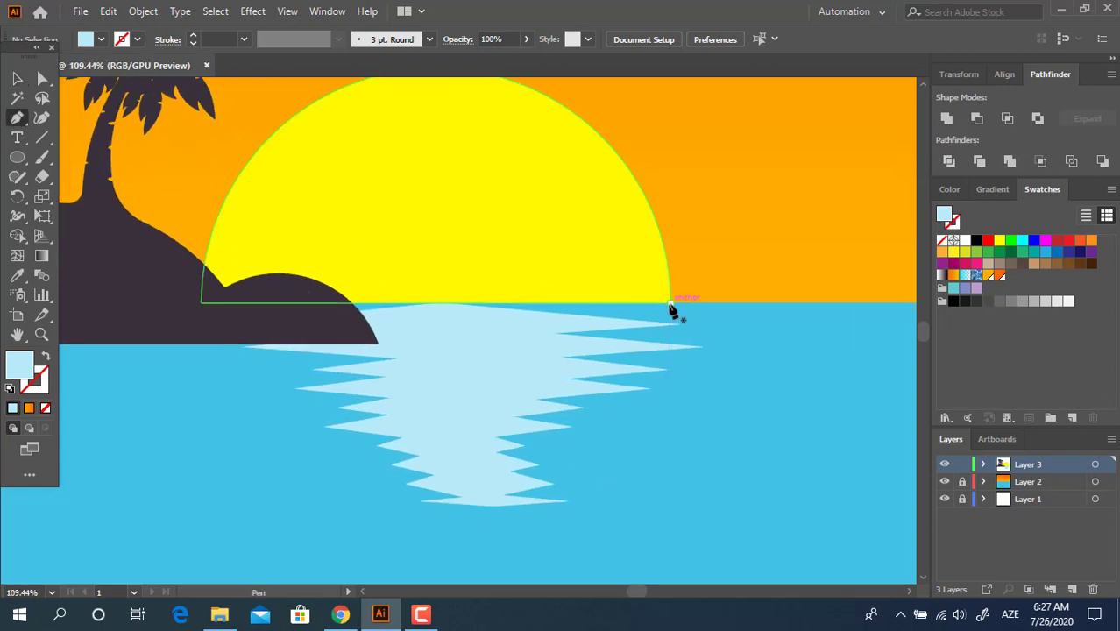
{"action": "left_click", "coordinate": [220, 305]}
{"action": "left_click", "coordinate": [476, 338]}
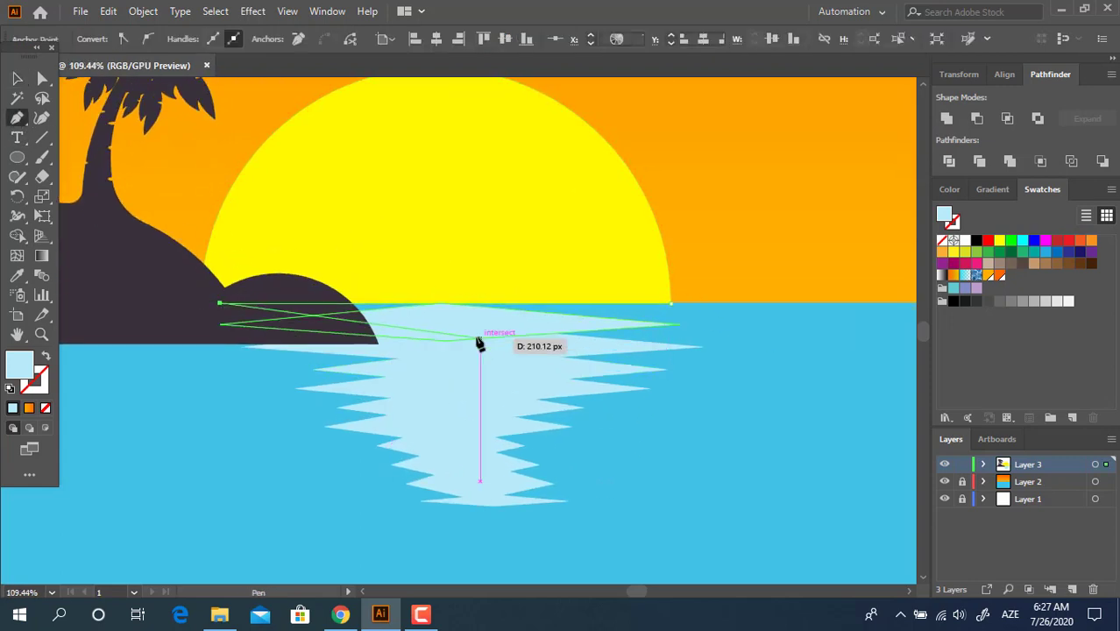
{"action": "left_click", "coordinate": [672, 305]}
Bring the island silhouette to the front, above the new triangle of the reflection
{"action": "key", "text": "z"}
{"action": "left_click_drag", "start_coordinate": [681, 323], "coordinate": [636, 352]}
{"action": "left_click", "coordinate": [18, 80]}
{"action": "left_click", "coordinate": [244, 259]}
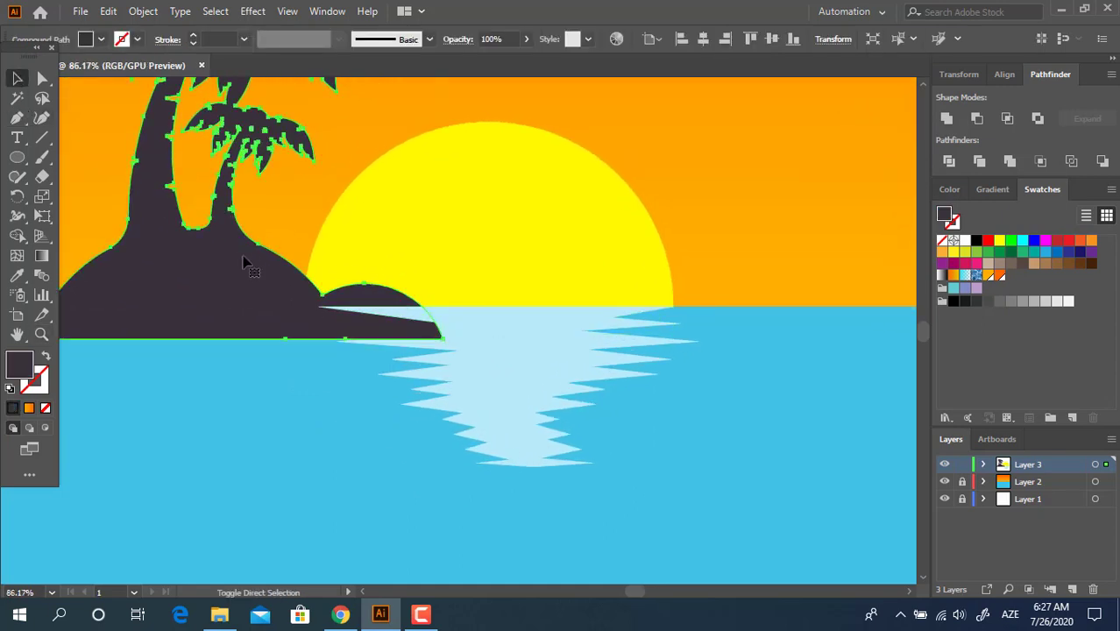
{"action": "key", "text": "ctrl+shift+bracketright"}
{"action": "left_click", "coordinate": [749, 233]}
{"action": "left_click_drag", "start_coordinate": [752, 242], "coordinate": [682, 363]}
Draw a dark curved bird wing with the Pen tool in the sky above the sun
{"action": "key", "text": "z"}
{"action": "left_click_drag", "start_coordinate": [766, 411], "coordinate": [605, 356]}
{"action": "left_click_drag", "start_coordinate": [574, 289], "coordinate": [616, 285]}
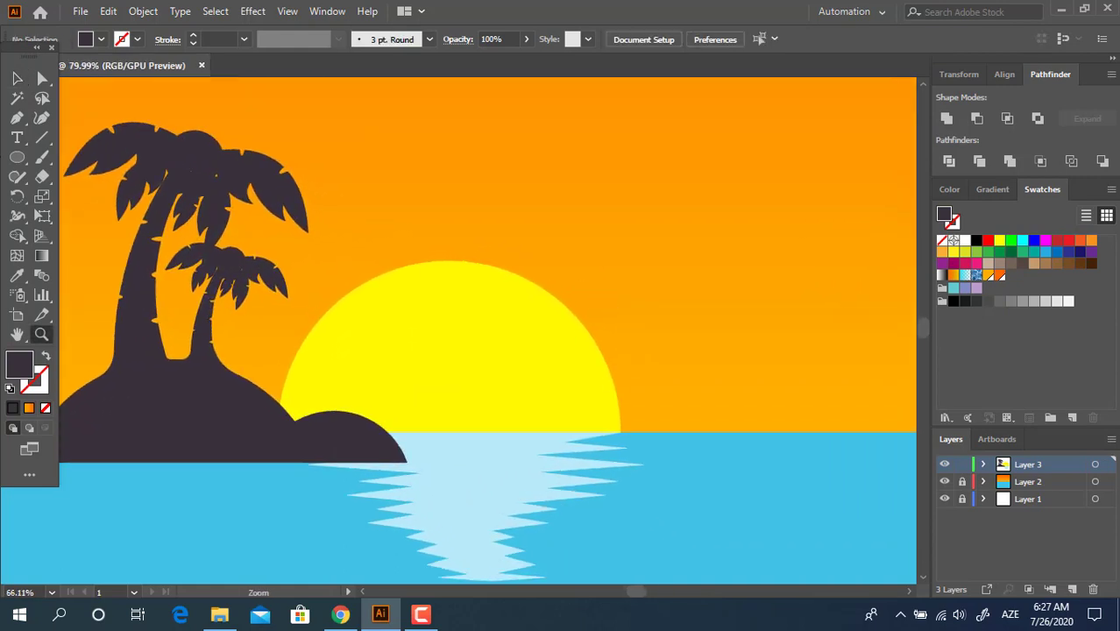
{"action": "left_click", "coordinate": [17, 118]}
{"action": "left_click", "coordinate": [558, 130]}
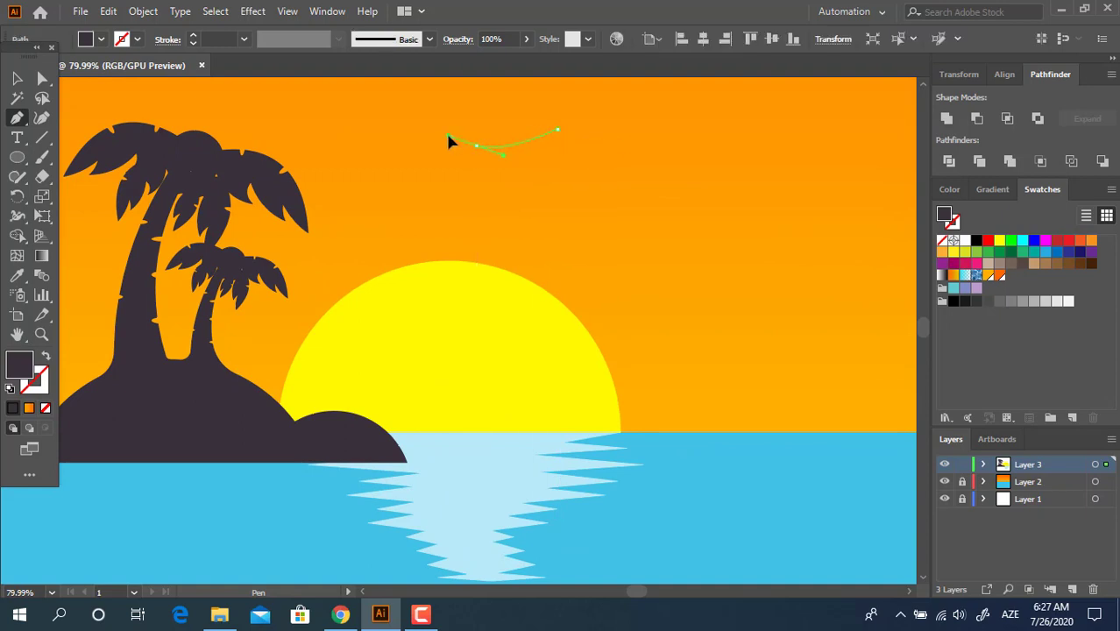
{"action": "left_click_drag", "start_coordinate": [474, 144], "coordinate": [484, 151]}
{"action": "left_click_drag", "start_coordinate": [559, 130], "coordinate": [191, 289]}
Smooth the wing's lower and upper edges into even arcs with the Curvature tool
{"action": "key", "text": "z"}
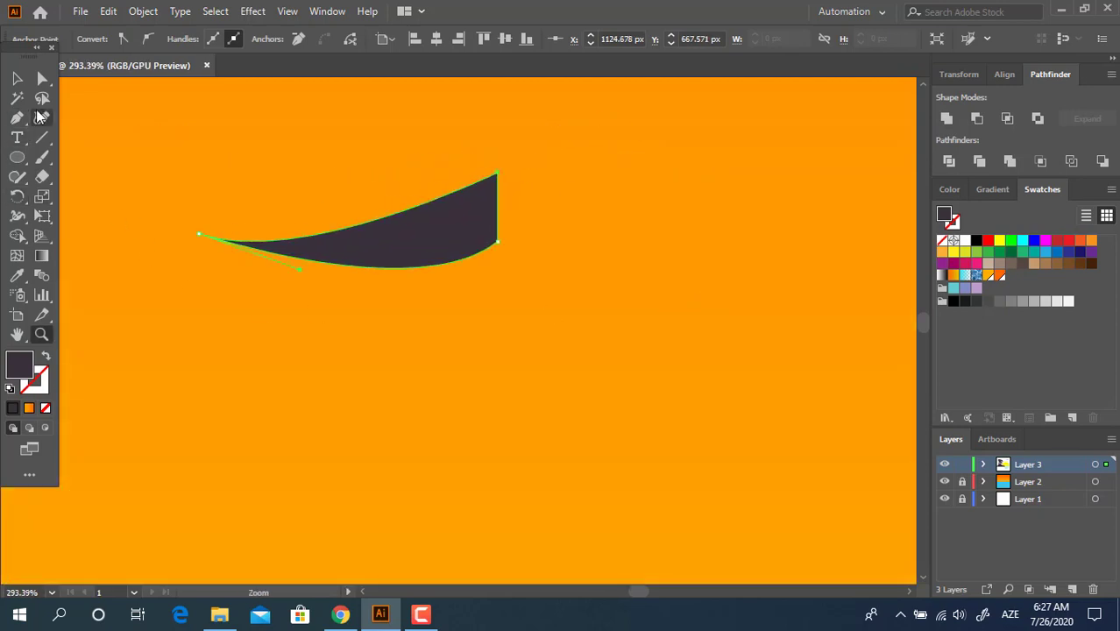
{"action": "left_click", "coordinate": [41, 116]}
{"action": "left_click_drag", "start_coordinate": [317, 266], "coordinate": [319, 269]}
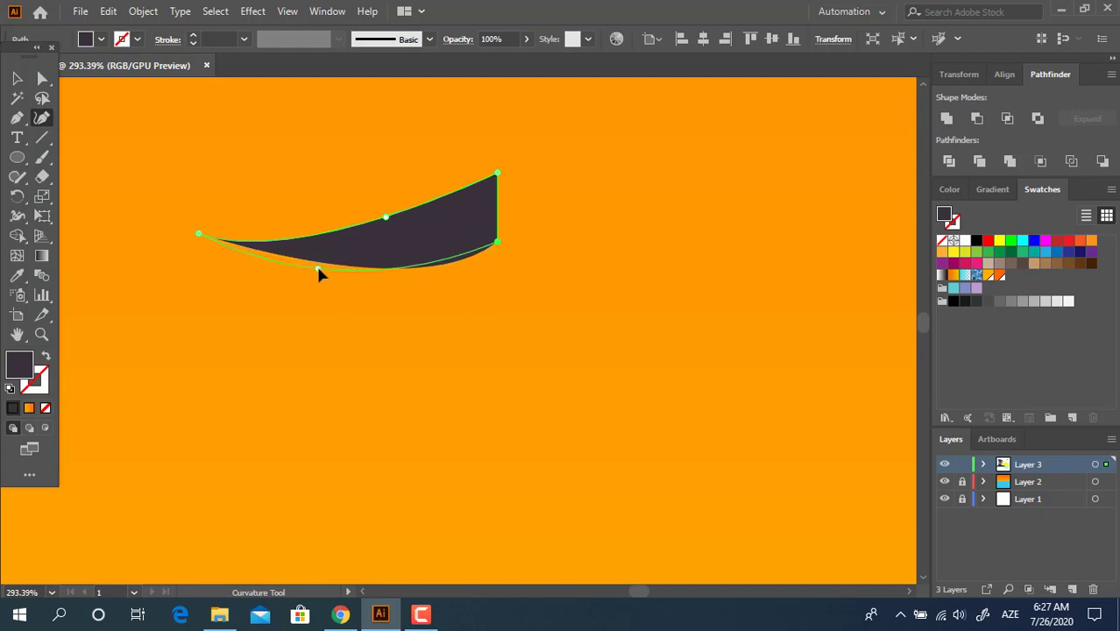
{"action": "left_click_drag", "start_coordinate": [386, 217], "coordinate": [386, 226]}
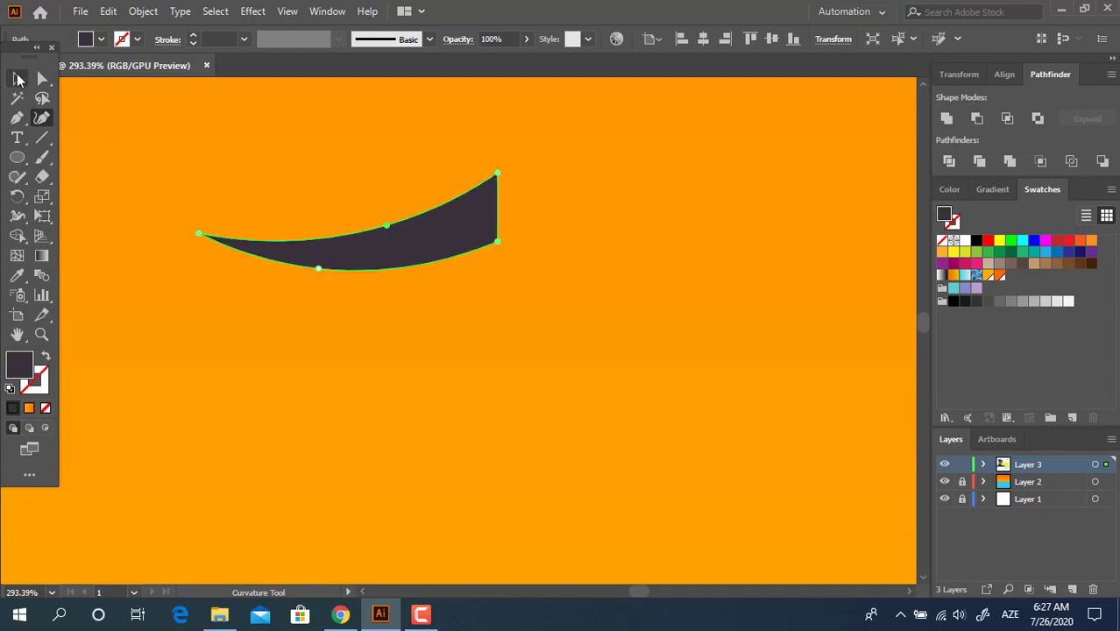
Complete the bird by reflecting a copy of the wing about the vertical axis and uniting it with the original
{"action": "key", "text": "v"}
{"action": "left_click_drag", "start_coordinate": [488, 219], "coordinate": [619, 219]}
{"action": "right_click", "coordinate": [596, 221]}
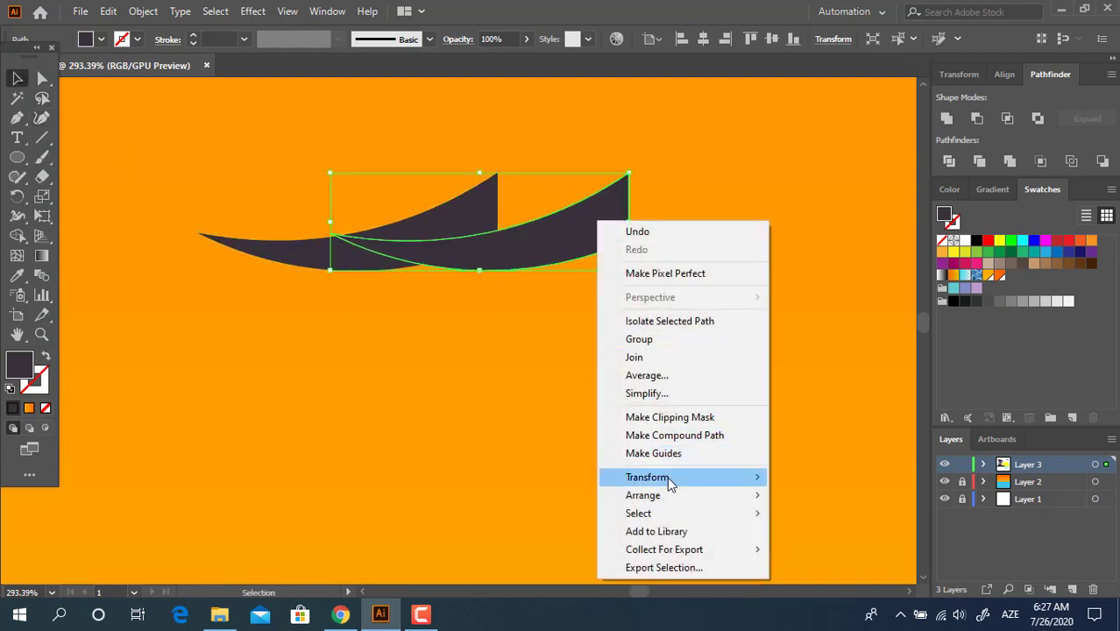
{"action": "mouse_move", "coordinate": [741, 476]}
{"action": "left_click", "coordinate": [809, 394]}
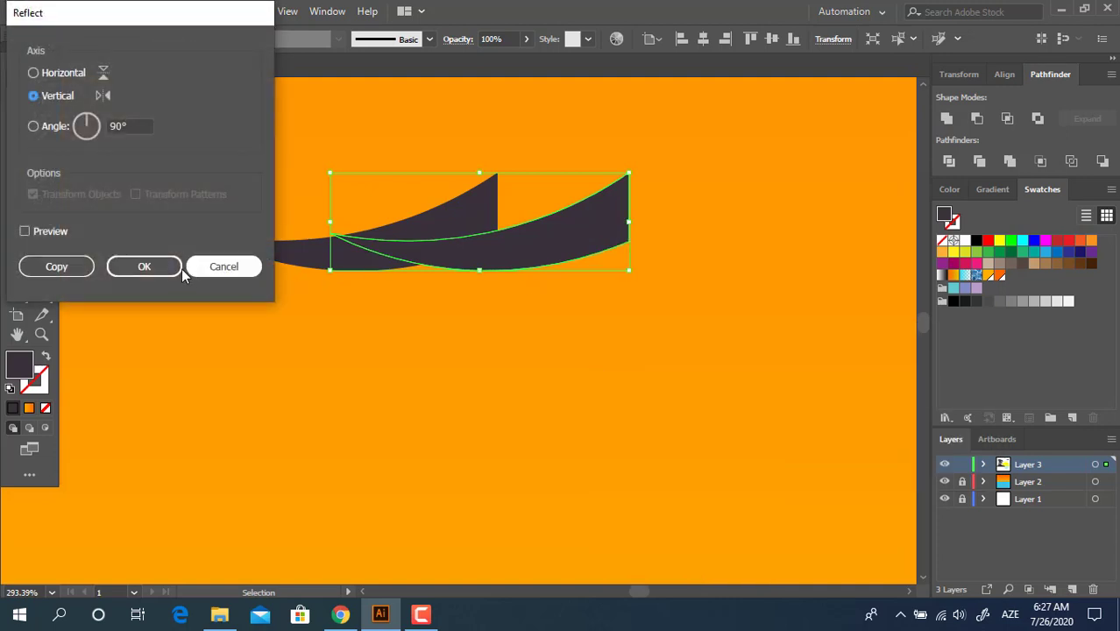
{"action": "left_click", "coordinate": [143, 266]}
{"action": "left_click_drag", "start_coordinate": [455, 259], "coordinate": [612, 268]}
{"action": "left_click", "coordinate": [440, 210]}
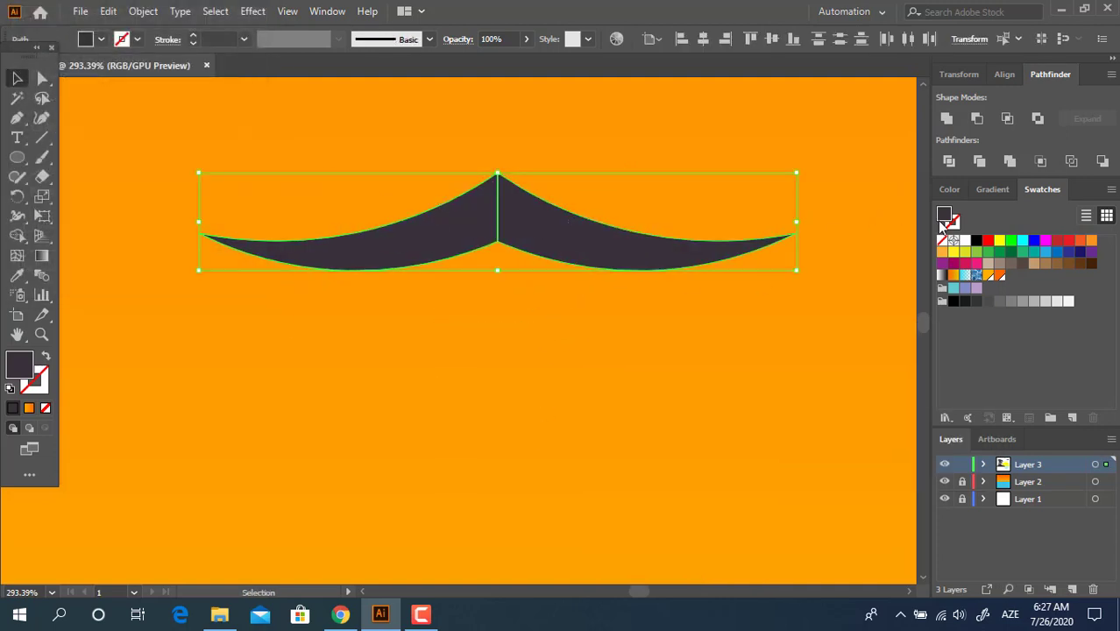
Raise both wing tips of the bird together so that they curve upward
{"action": "left_click", "coordinate": [42, 78]}
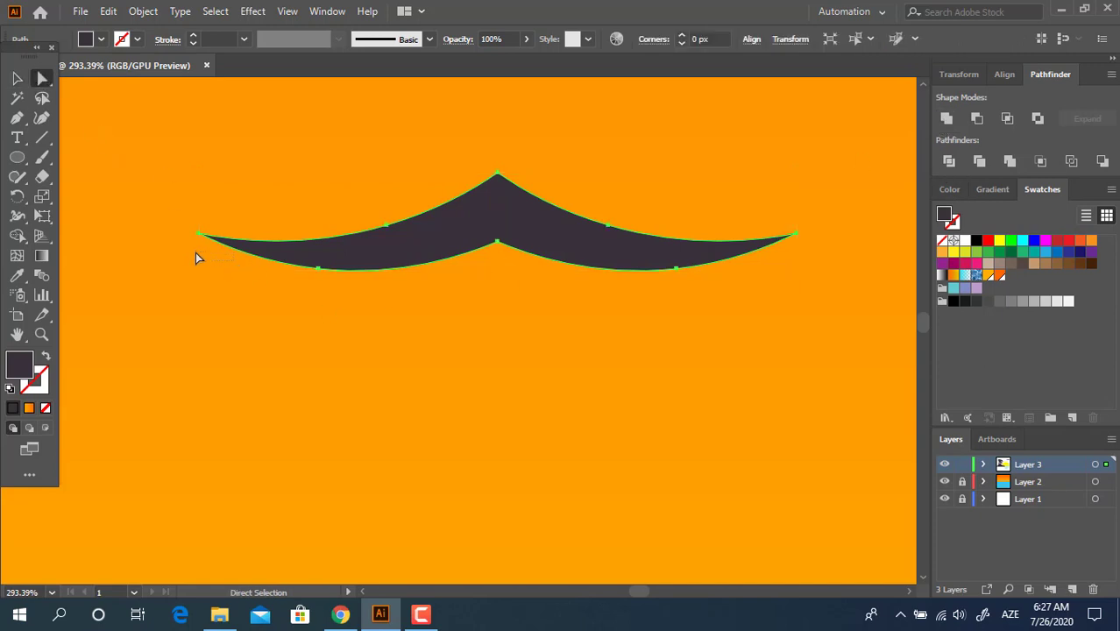
{"action": "left_click_drag", "start_coordinate": [197, 258], "coordinate": [215, 223]}
{"action": "left_click", "coordinate": [795, 234], "text": "shift"}
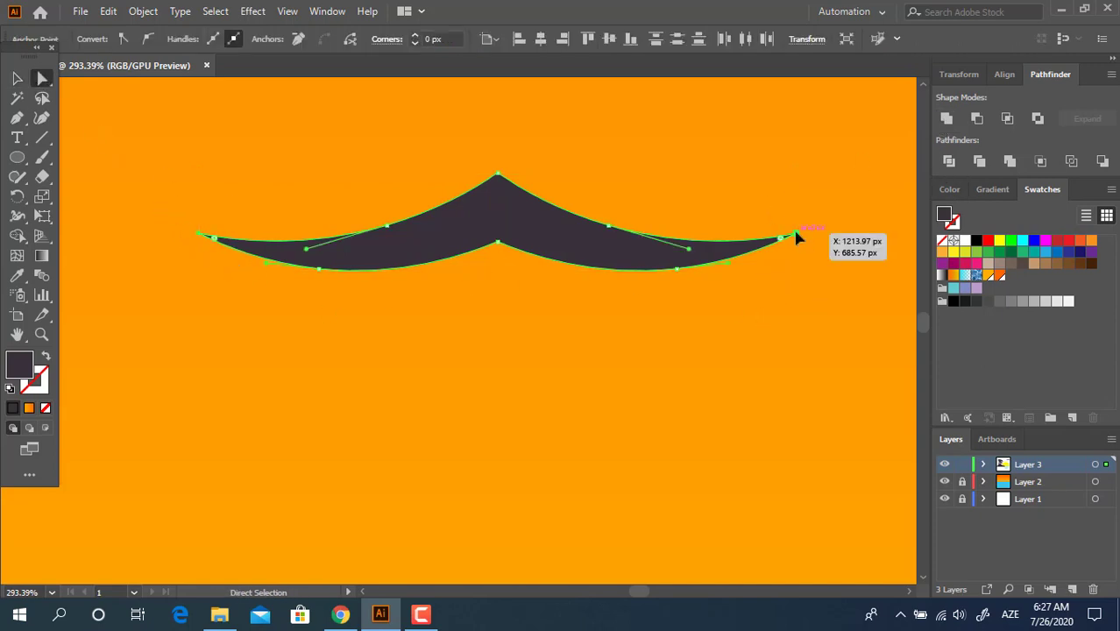
{"action": "left_click_drag", "start_coordinate": [796, 234], "coordinate": [789, 207]}
{"action": "left_click", "coordinate": [760, 257]}
Place the bird tilted in the sky to the upper right of the sun and add two smaller copies below it
{"action": "key", "text": "z"}
{"action": "left_click_drag", "start_coordinate": [738, 255], "coordinate": [394, 231]}
{"action": "left_click", "coordinate": [12, 78]}
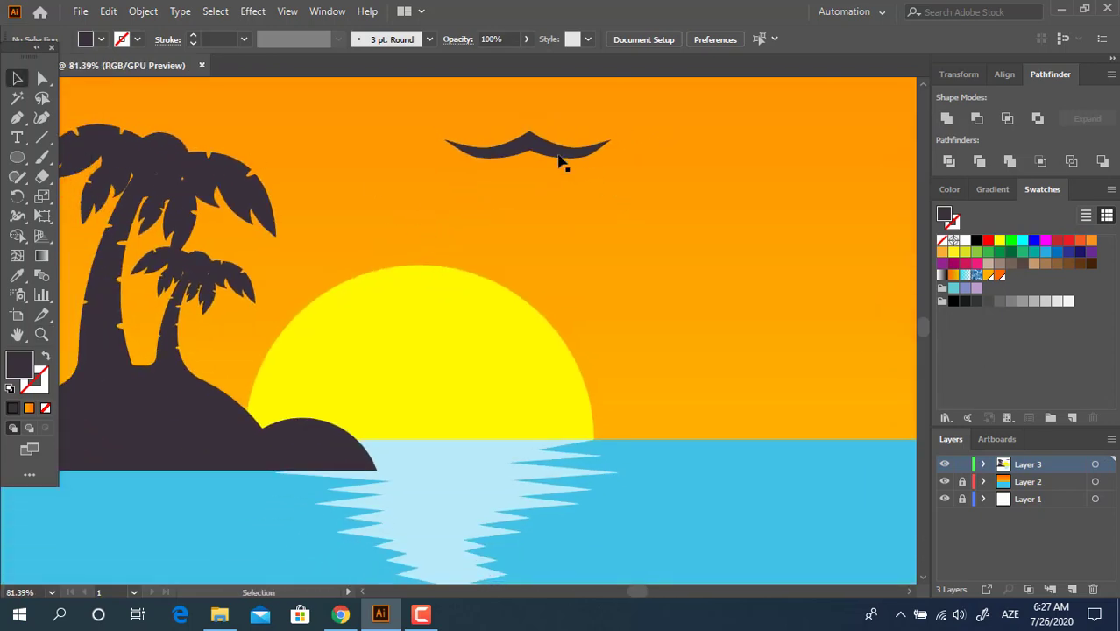
{"action": "left_click_drag", "start_coordinate": [563, 158], "coordinate": [704, 224]}
{"action": "left_click", "coordinate": [691, 241]}
{"action": "left_click_drag", "start_coordinate": [655, 192], "coordinate": [686, 314]}
{"action": "left_click", "coordinate": [661, 297]}
{"action": "left_click", "coordinate": [702, 315]}
Unlock Layer 2, which holds the sky and sea background
{"action": "key", "text": "z"}
{"action": "left_click_drag", "start_coordinate": [711, 248], "coordinate": [601, 310]}
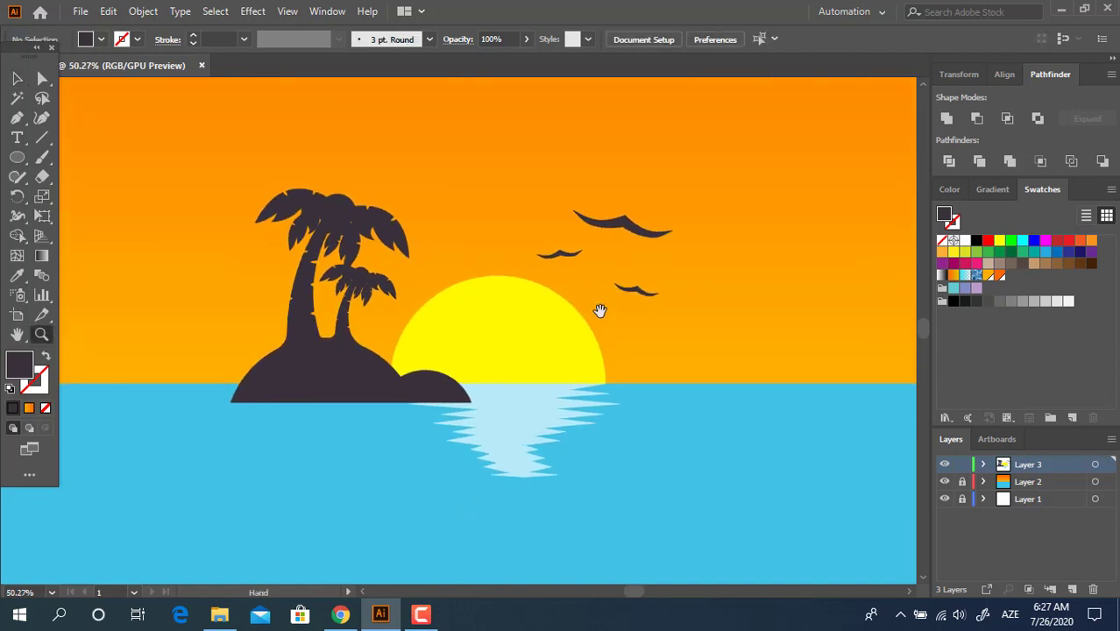
{"action": "left_click_drag", "start_coordinate": [597, 232], "coordinate": [469, 297]}
{"action": "left_click", "coordinate": [963, 482]}
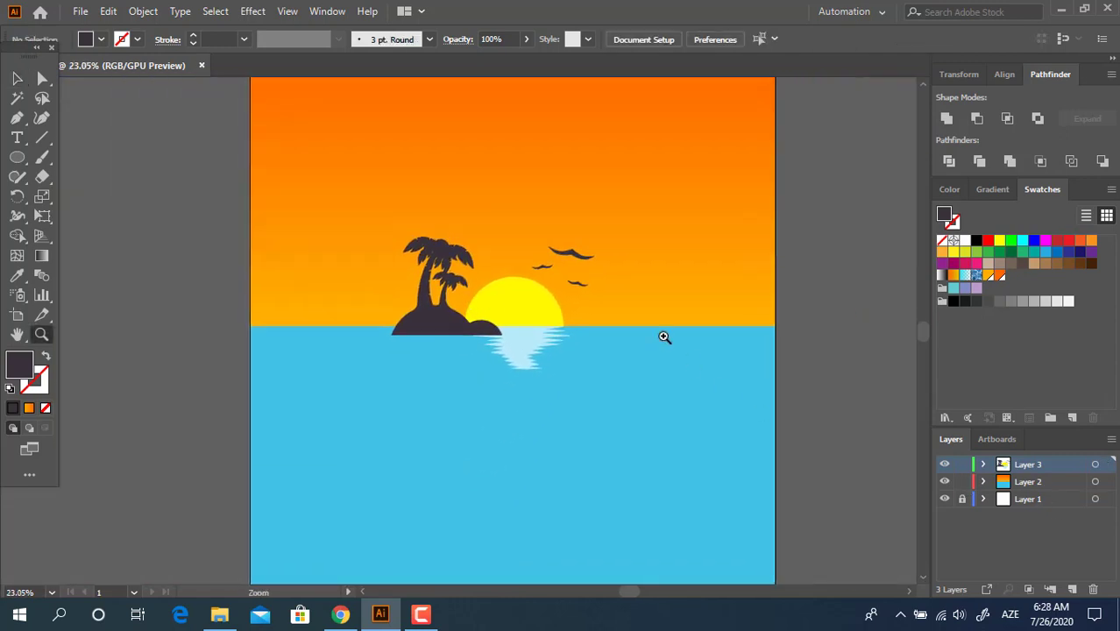
{"action": "left_click_drag", "start_coordinate": [644, 332], "coordinate": [649, 325]}
Draw a large dark circle centred on the artboard and scale it down about its centre to roughly the island scene's width
{"action": "left_click", "coordinate": [18, 160]}
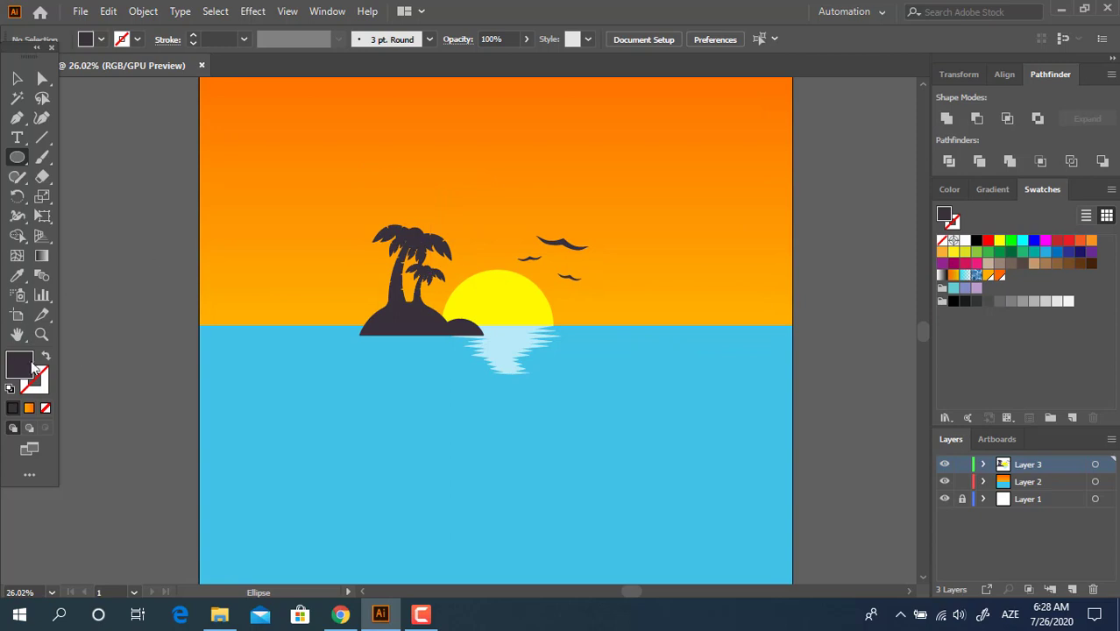
{"action": "mouse_move", "coordinate": [295, 140]}
{"action": "left_mouse_down"}
{"action": "mouse_move", "coordinate": [607, 375]}
{"action": "mouse_move", "coordinate": [668, 407]}
{"action": "left_mouse_up"}
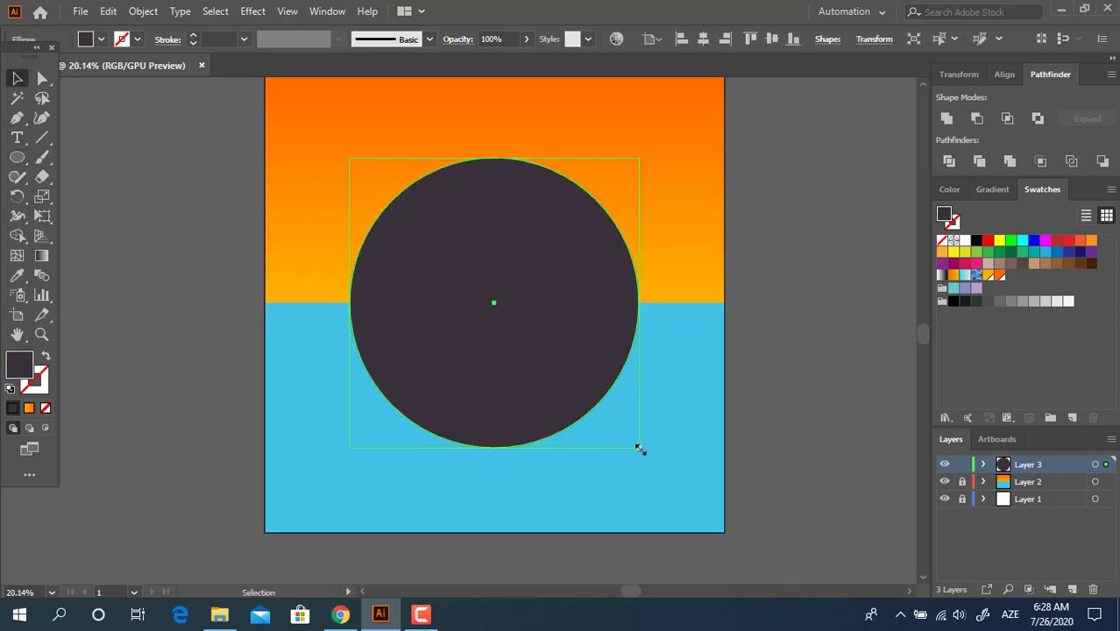
{"action": "mouse_move", "coordinate": [640, 450]}
{"action": "left_mouse_down"}
{"action": "mouse_move", "coordinate": [599, 427]}
{"action": "mouse_move", "coordinate": [605, 412]}
{"action": "mouse_move", "coordinate": [587, 397]}
{"action": "left_mouse_up"}
{"action": "left_click", "coordinate": [793, 375]}
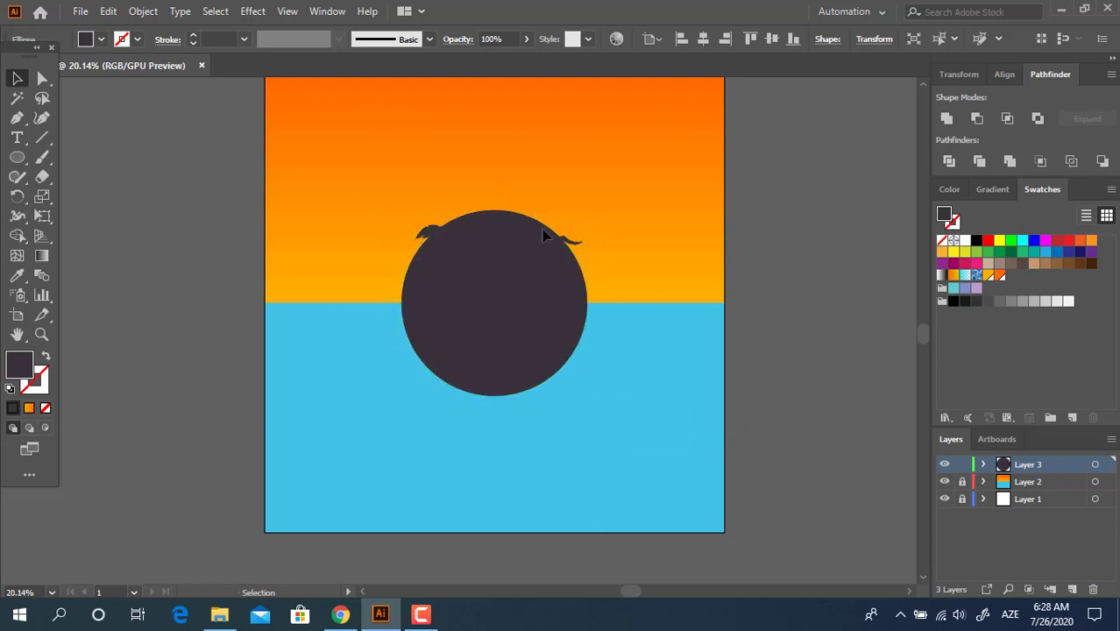
Move the dark circle off the scene to the lower left edge of the artboard
{"action": "key", "text": "ctrl+a"}
{"action": "left_click", "coordinate": [760, 340]}
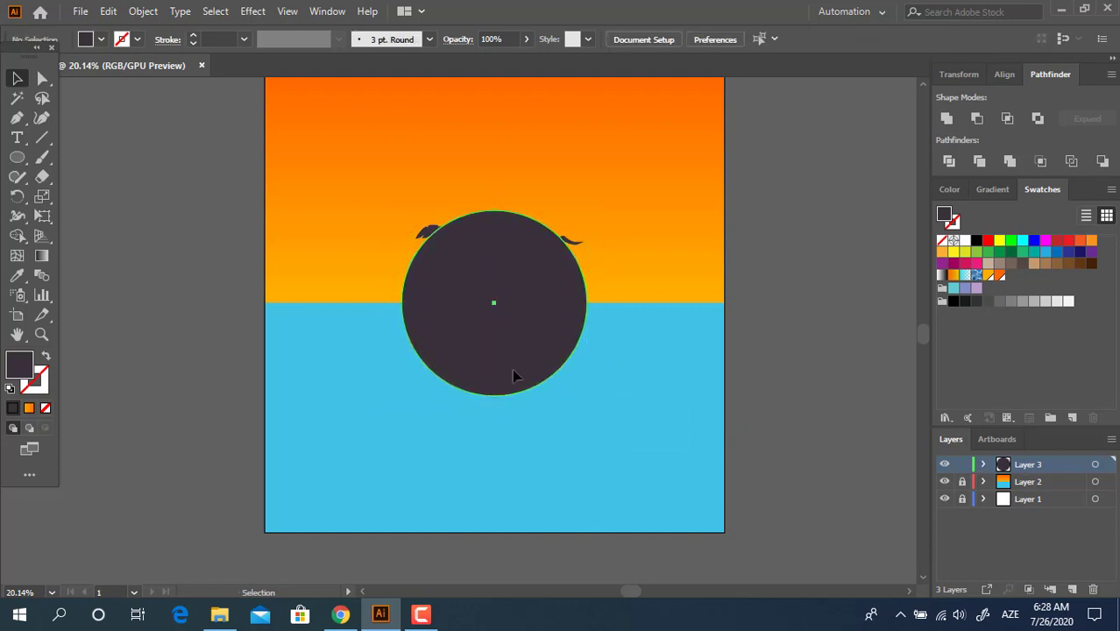
{"action": "left_click_drag", "start_coordinate": [515, 361], "coordinate": [229, 440]}
Ungroup the island, sun, reflection and birds
{"action": "right_click", "coordinate": [492, 291]}
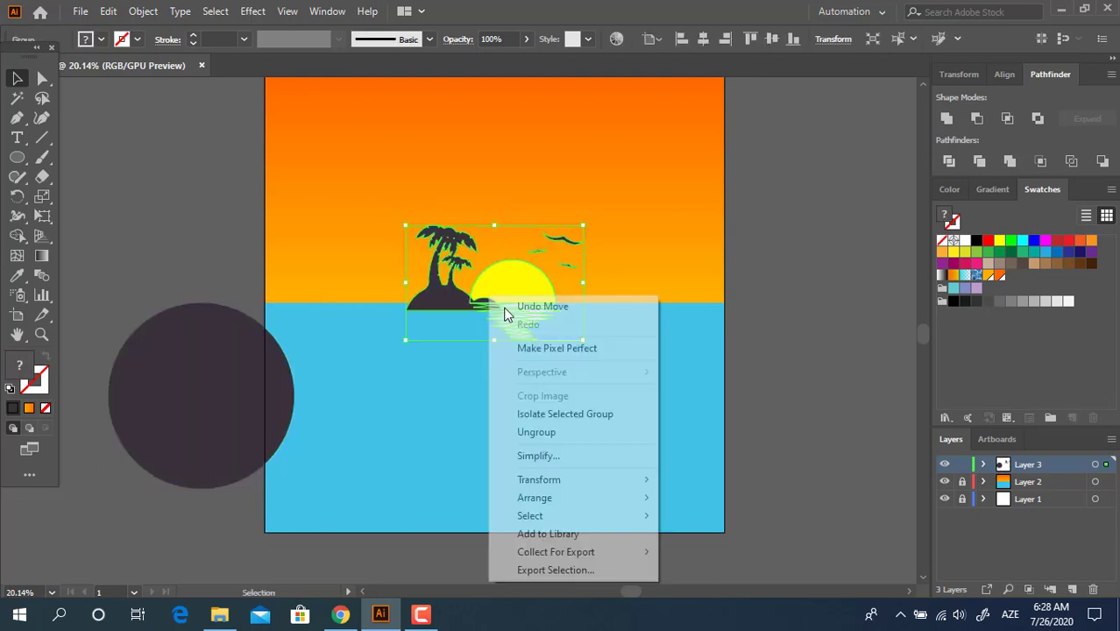
{"action": "left_click", "coordinate": [569, 431]}
{"action": "left_click", "coordinate": [609, 282]}
Group the three birds with the island silhouette
{"action": "left_click", "coordinate": [563, 241]}
{"action": "left_click", "coordinate": [568, 265], "text": "shift"}
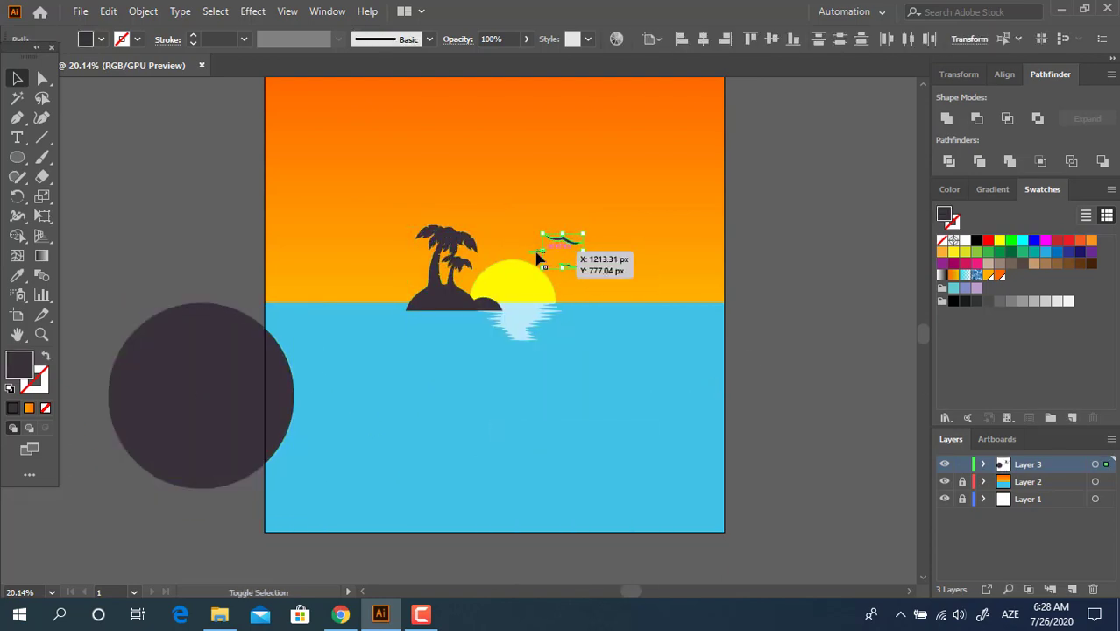
{"action": "left_click", "coordinate": [530, 252], "text": "shift"}
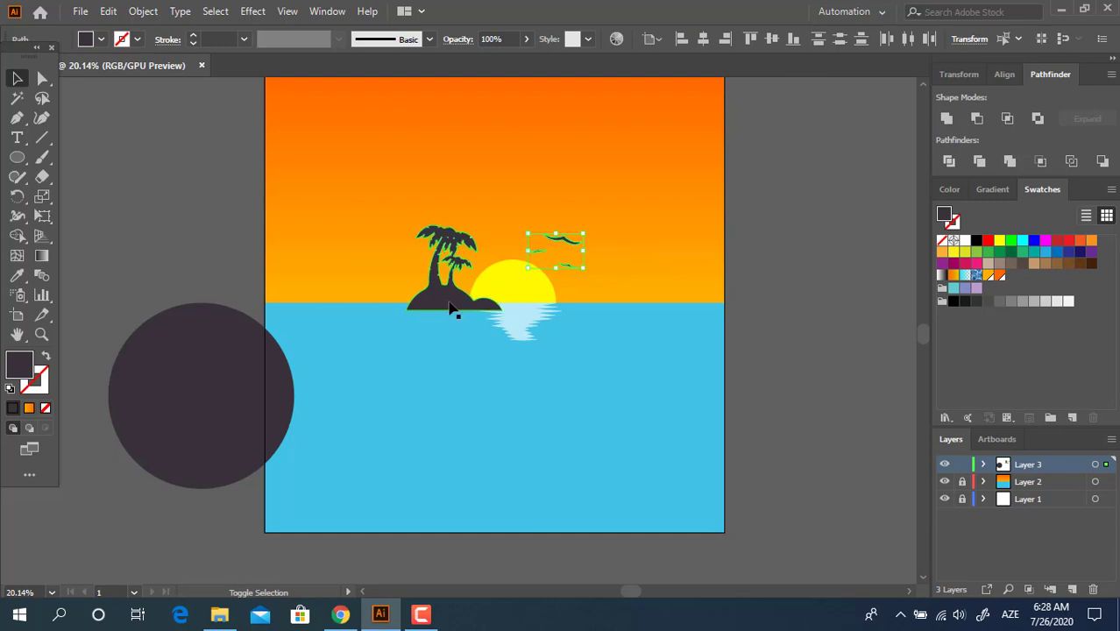
{"action": "left_click", "coordinate": [450, 301], "text": "shift"}
{"action": "right_click", "coordinate": [569, 239]}
{"action": "left_click", "coordinate": [623, 362]}
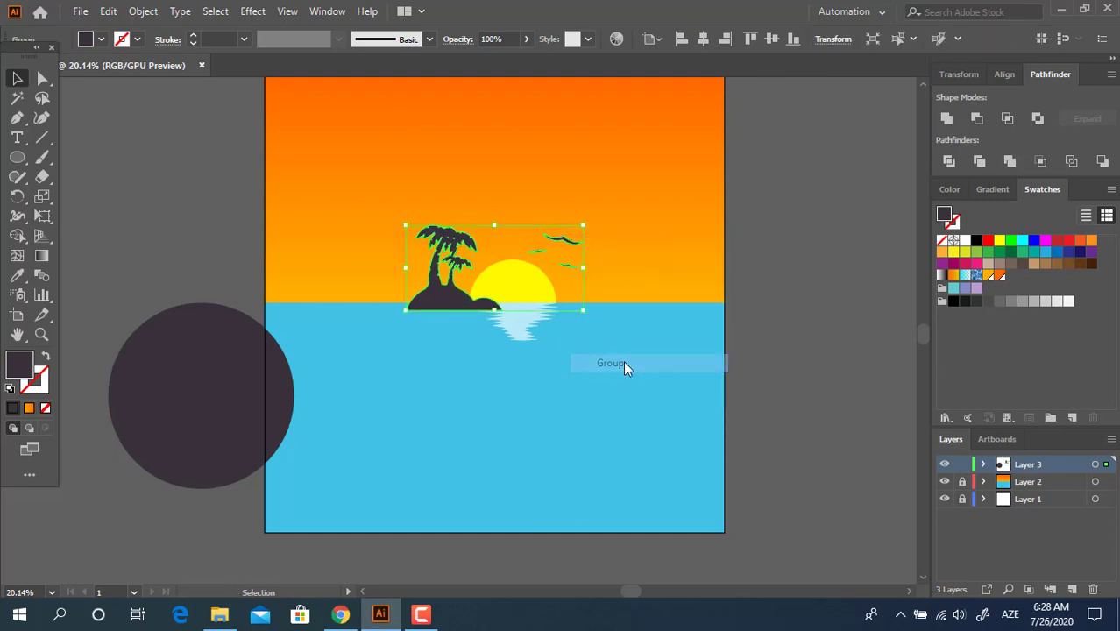
Group the sun with all of its water reflection shapes and remove that group from Layer 3
{"action": "key", "text": "v"}
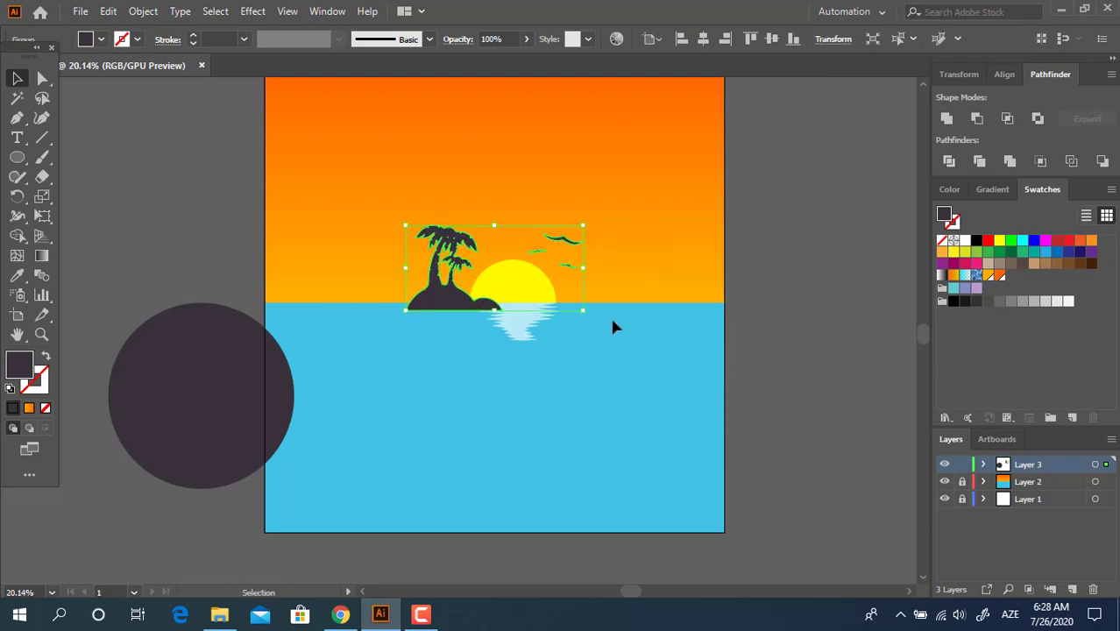
{"action": "left_click", "coordinate": [507, 277]}
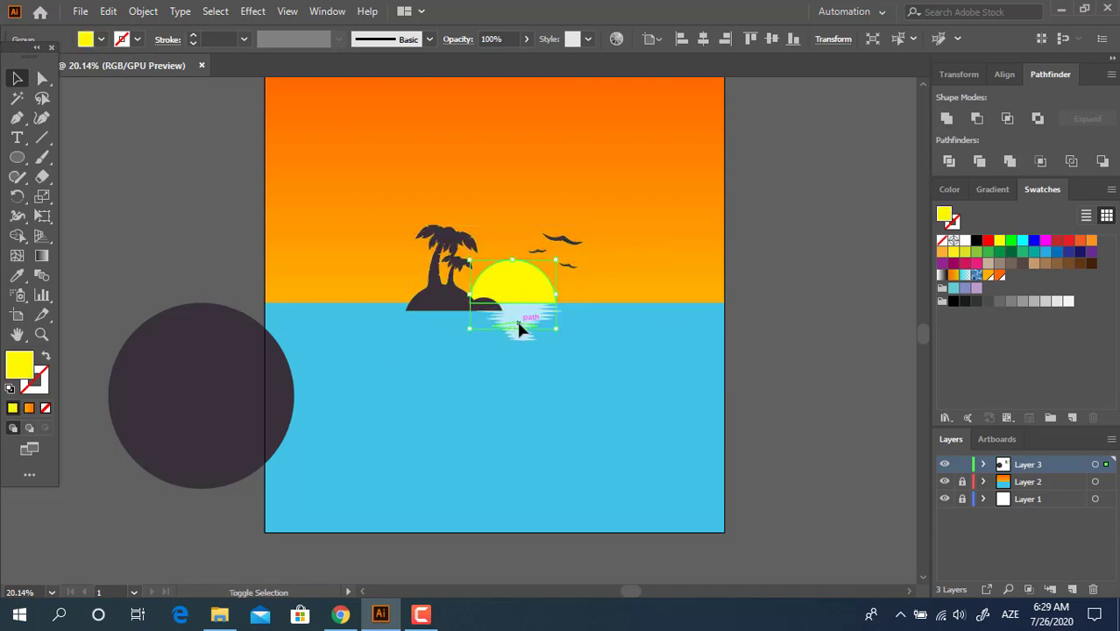
{"action": "left_click", "coordinate": [516, 317], "text": "shift"}
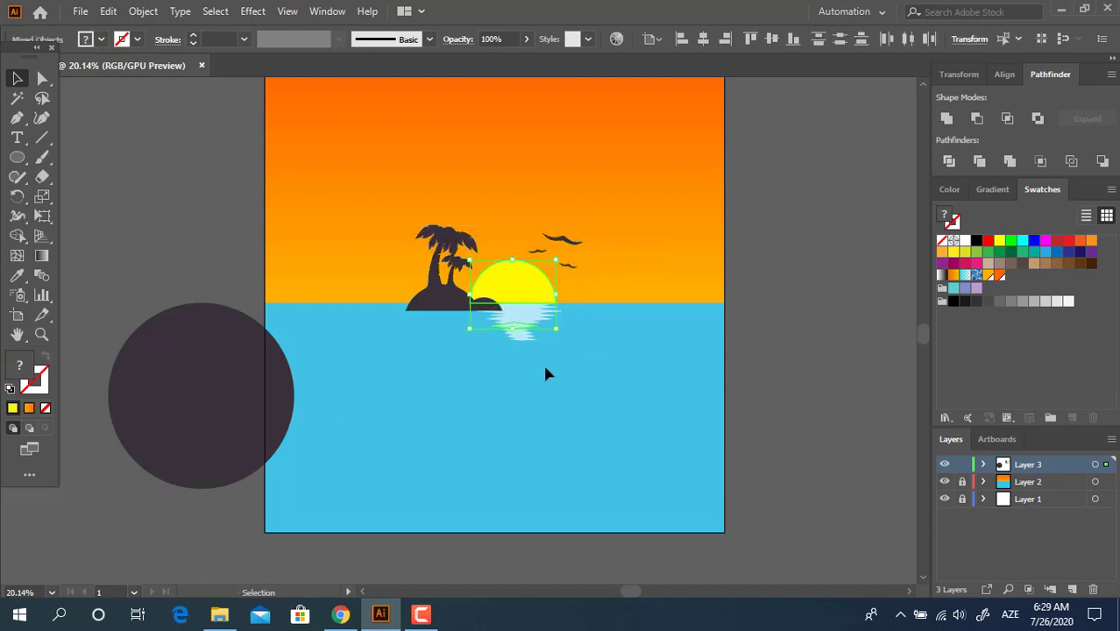
{"action": "left_click", "coordinate": [495, 306], "text": "shift"}
{"action": "key", "text": "ctrl+z"}
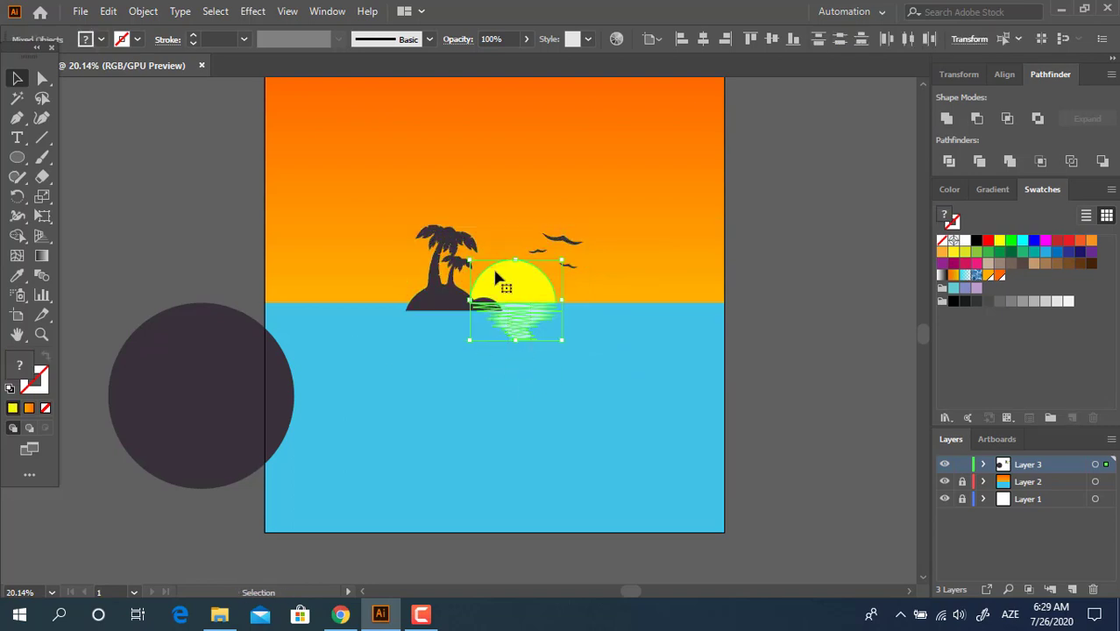
{"action": "right_click", "coordinate": [525, 347]}
{"action": "left_click", "coordinate": [581, 404]}
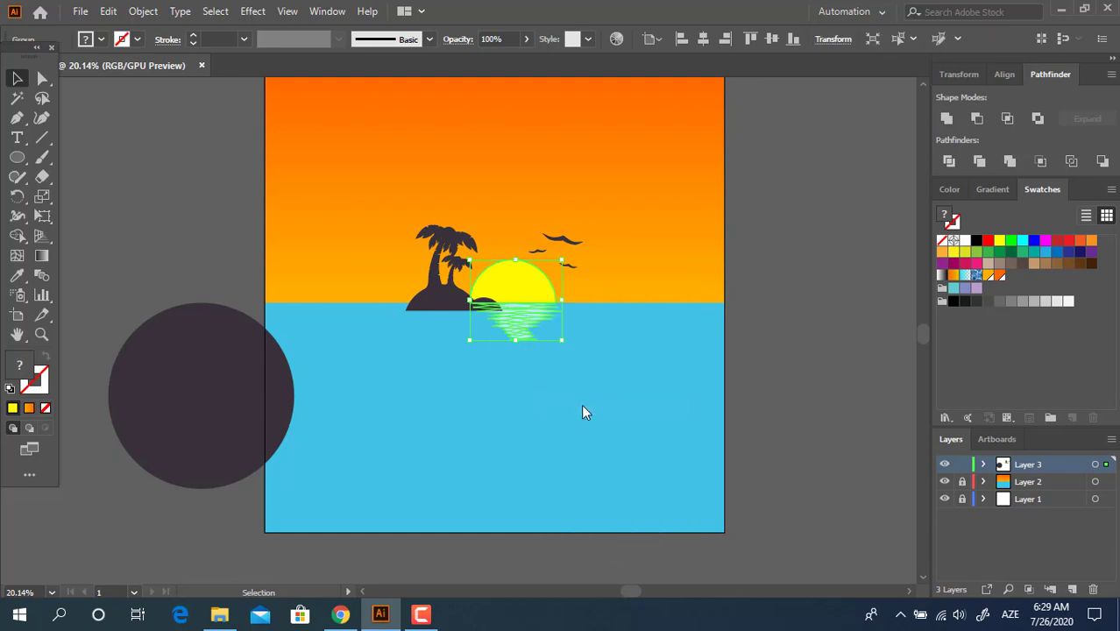
{"action": "key", "text": "Delete"}
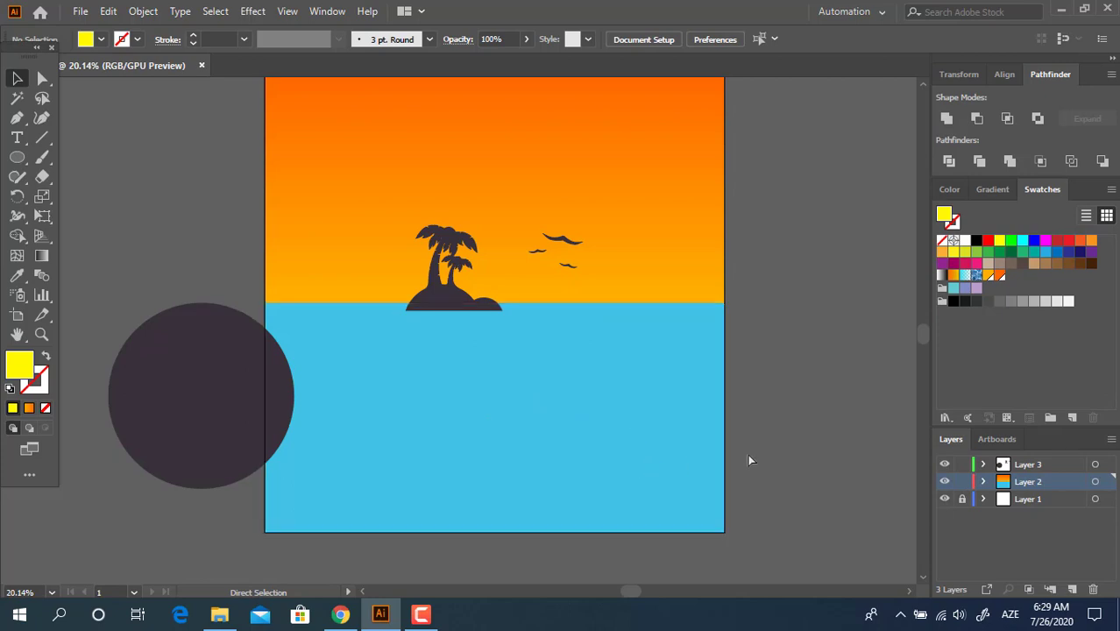
Paste the cut sun and water reflection group in place on Layer 2
{"action": "key", "text": "ctrl+z"}
{"action": "left_click", "coordinate": [438, 354]}
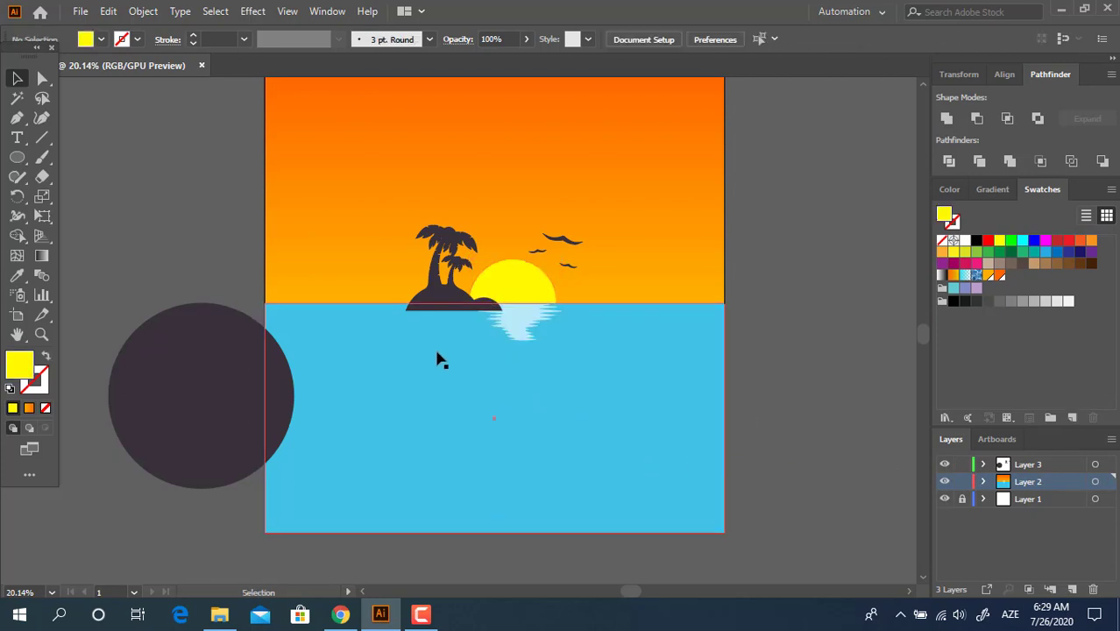
Center the dark circle horizontally and vertically on the artboard
{"action": "left_click", "coordinate": [259, 394]}
{"action": "left_click", "coordinate": [702, 38]}
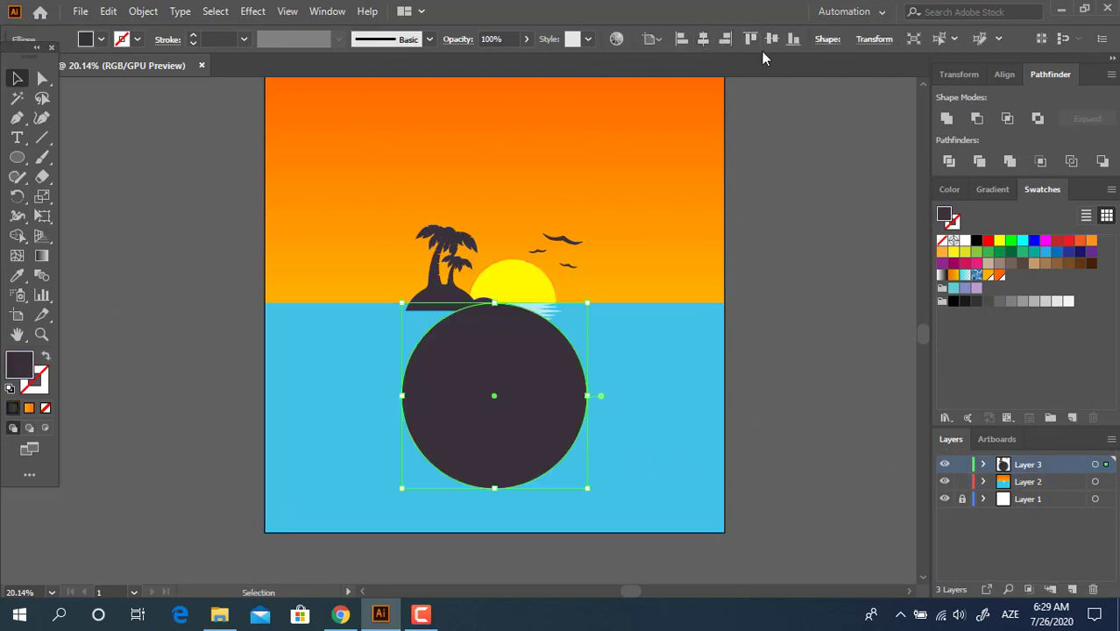
{"action": "left_click", "coordinate": [771, 38]}
{"action": "left_click", "coordinate": [824, 385]}
Transfer the centered dark circle from Layer 3 to Layer 2, keeping its exact position
{"action": "left_click", "coordinate": [555, 334]}
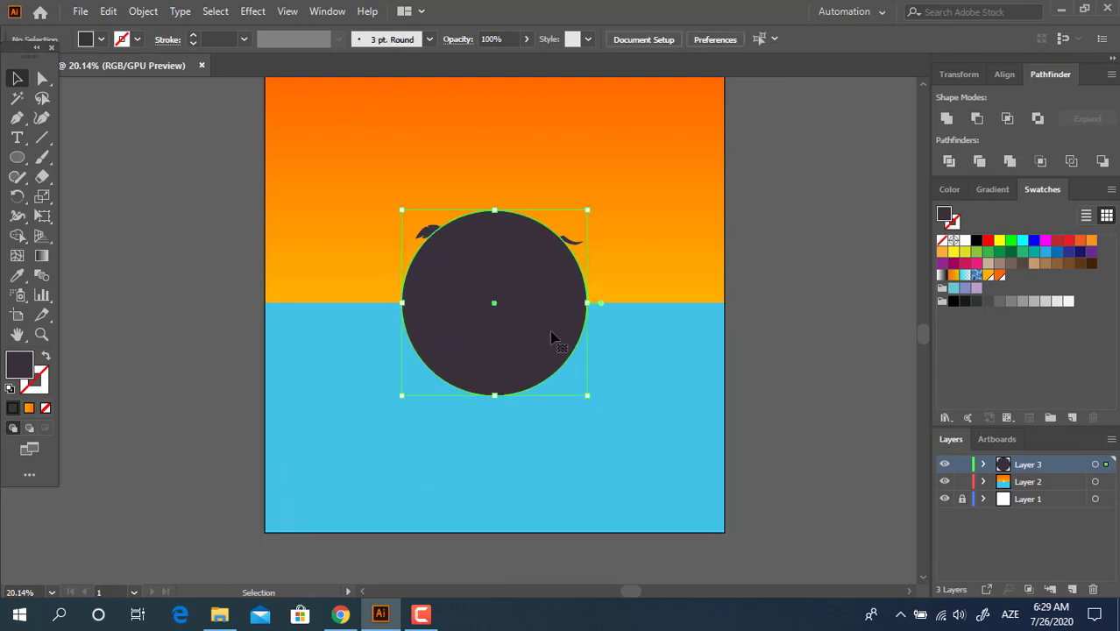
{"action": "key", "text": "Delete"}
{"action": "left_click", "coordinate": [1002, 484]}
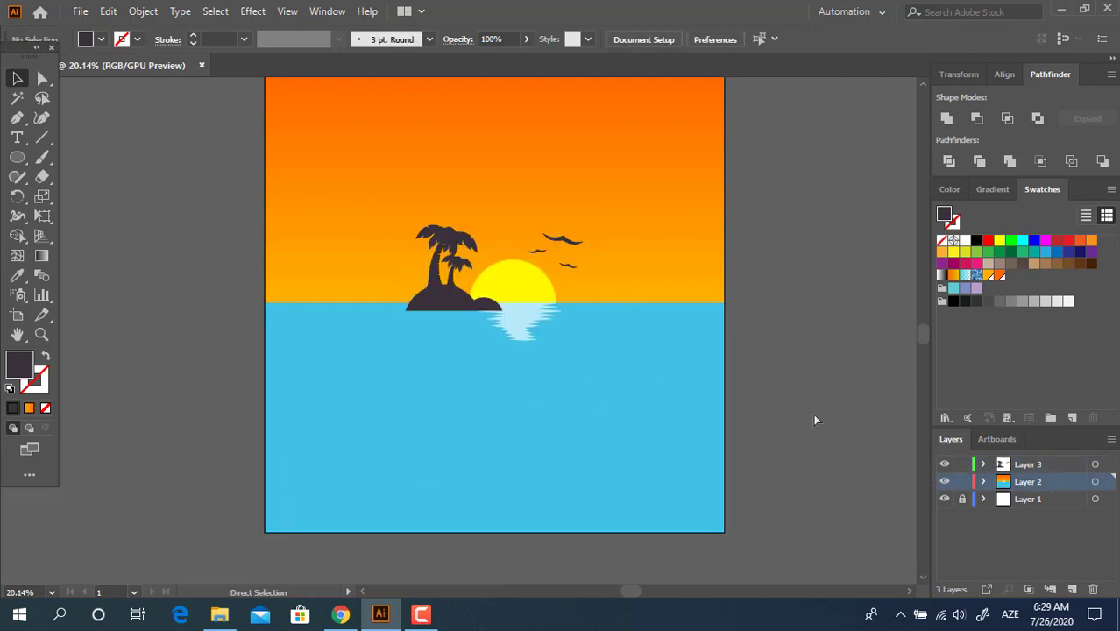
{"action": "key", "text": "ctrl+f"}
Make a clipping mask that crops the sky, sea, sun and reflection on Layer 2 to the dark circle
{"action": "key", "text": "ctrl+7"}
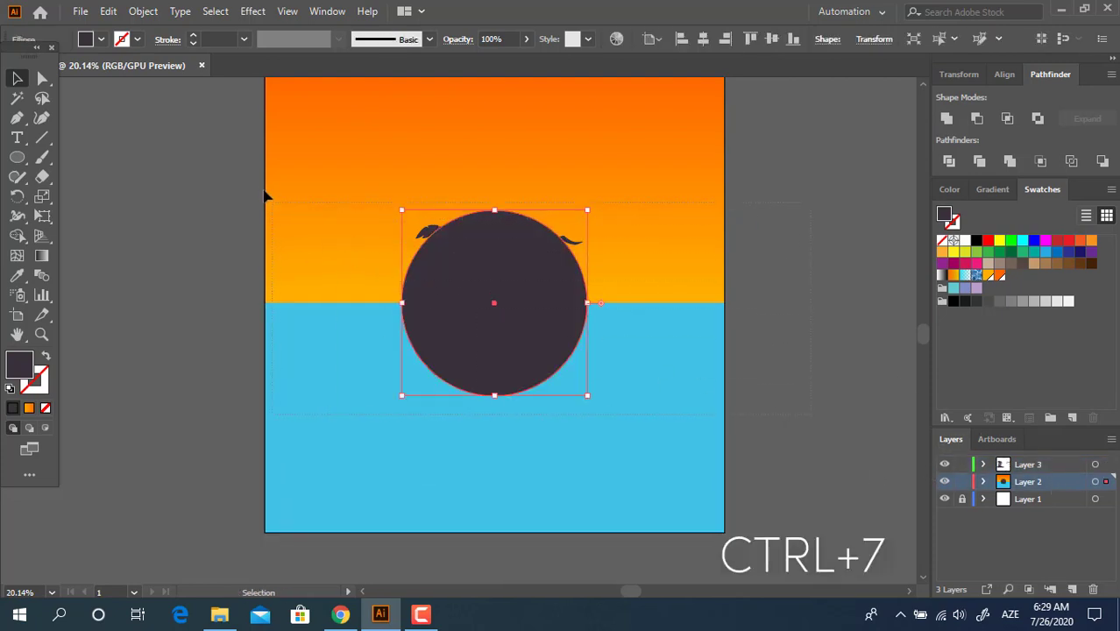
{"action": "left_click_drag", "start_coordinate": [265, 192], "coordinate": [264, 191]}
{"action": "left_click", "coordinate": [421, 234], "text": "shift"}
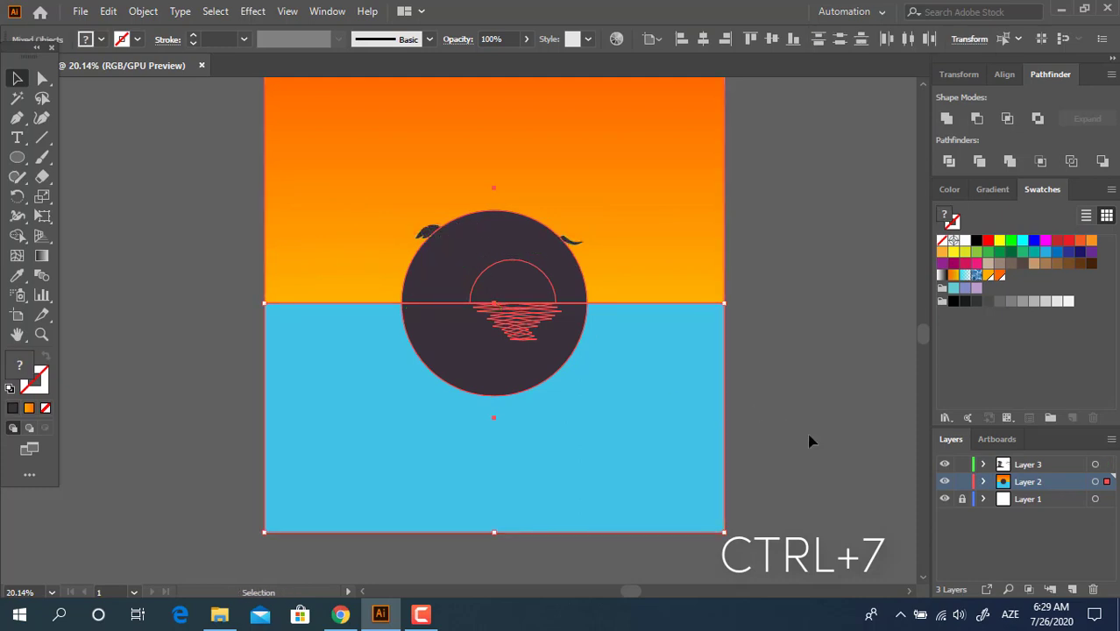
{"action": "key", "text": "ctrl+7"}
{"action": "left_click", "coordinate": [602, 243]}
{"action": "key", "text": "z"}
{"action": "left_click_drag", "start_coordinate": [512, 267], "coordinate": [638, 388]}
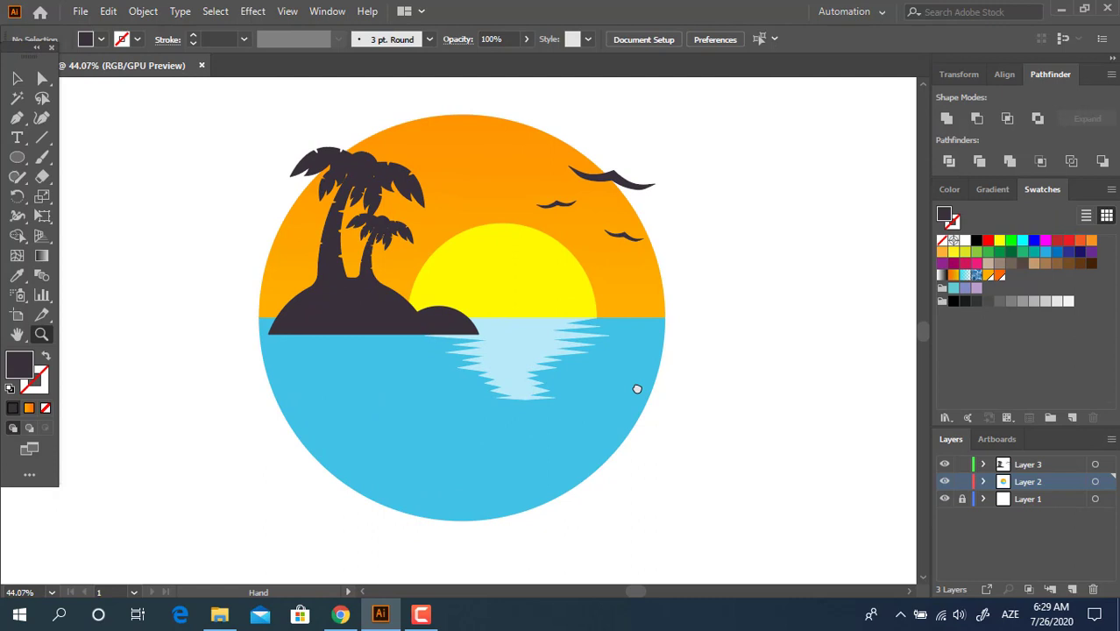
{"action": "left_click", "coordinate": [12, 126]}
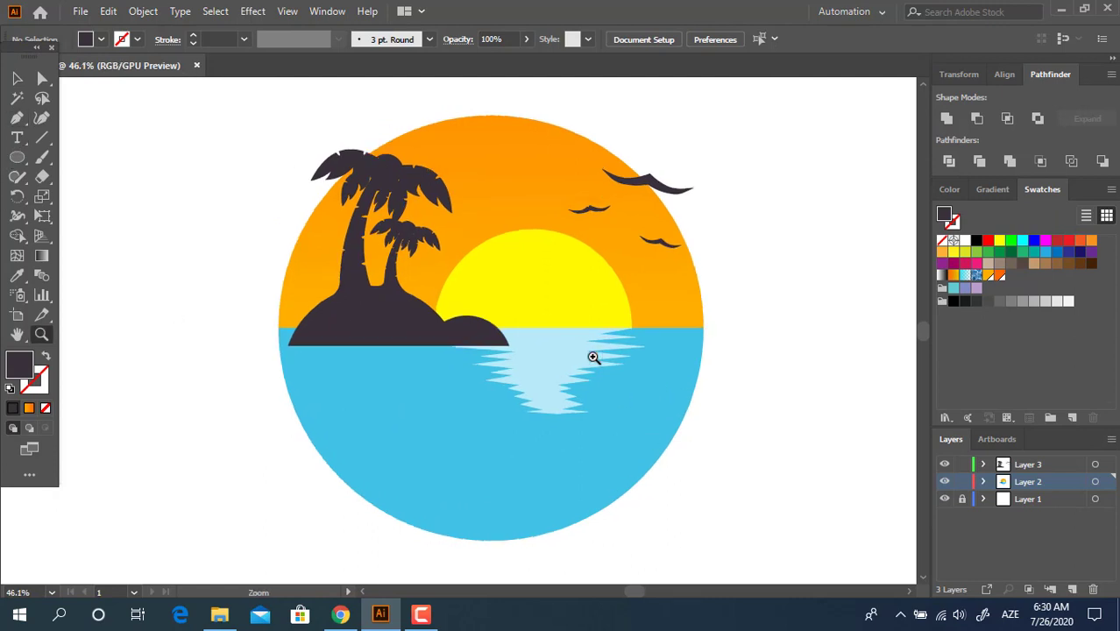
{"action": "mouse_move", "coordinate": [594, 358]}
{"action": "left_mouse_down"}
{"action": "mouse_move", "coordinate": [612, 355]}
{"action": "mouse_move", "coordinate": [598, 358]}
{"action": "left_mouse_up"}
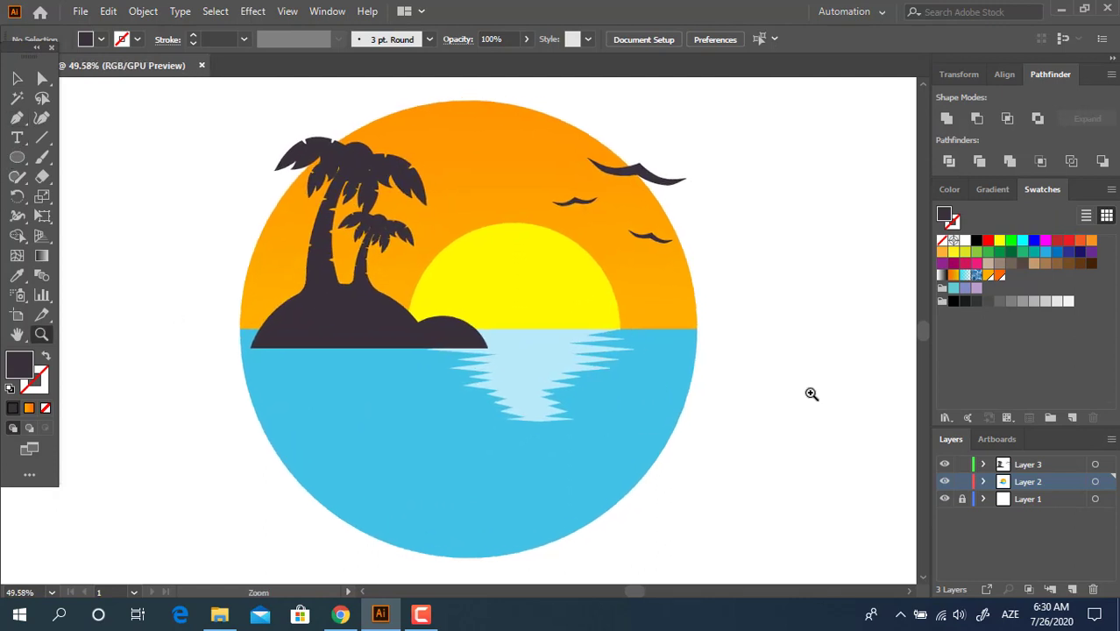